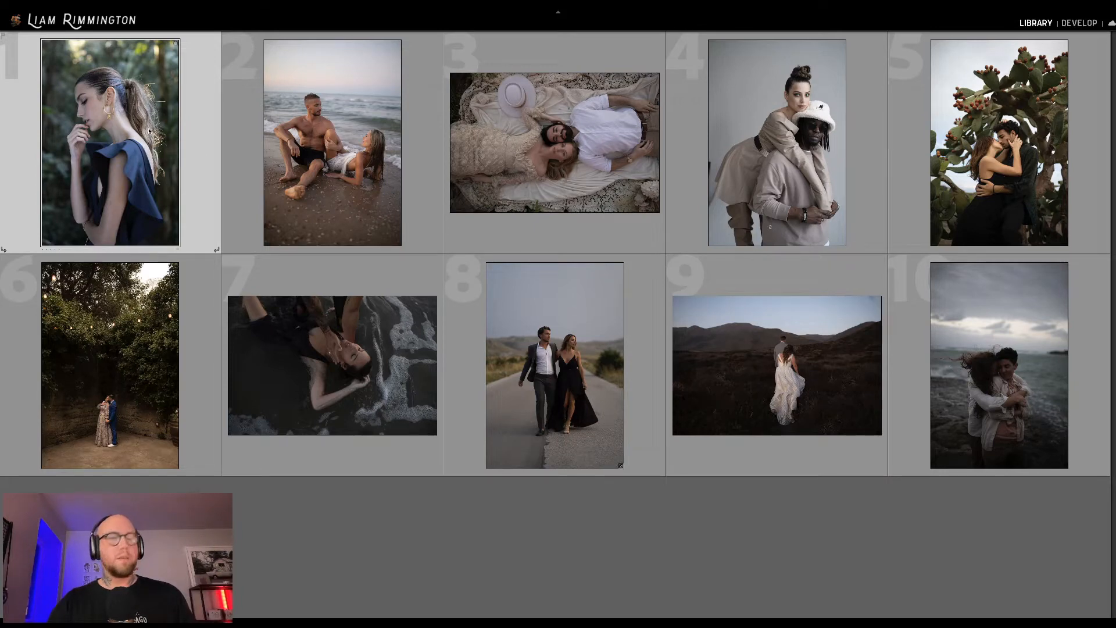
Open the first photo, of the woman in the navy dress, for developing, warm its temperature and set the exposure to +0.04.
key(d)
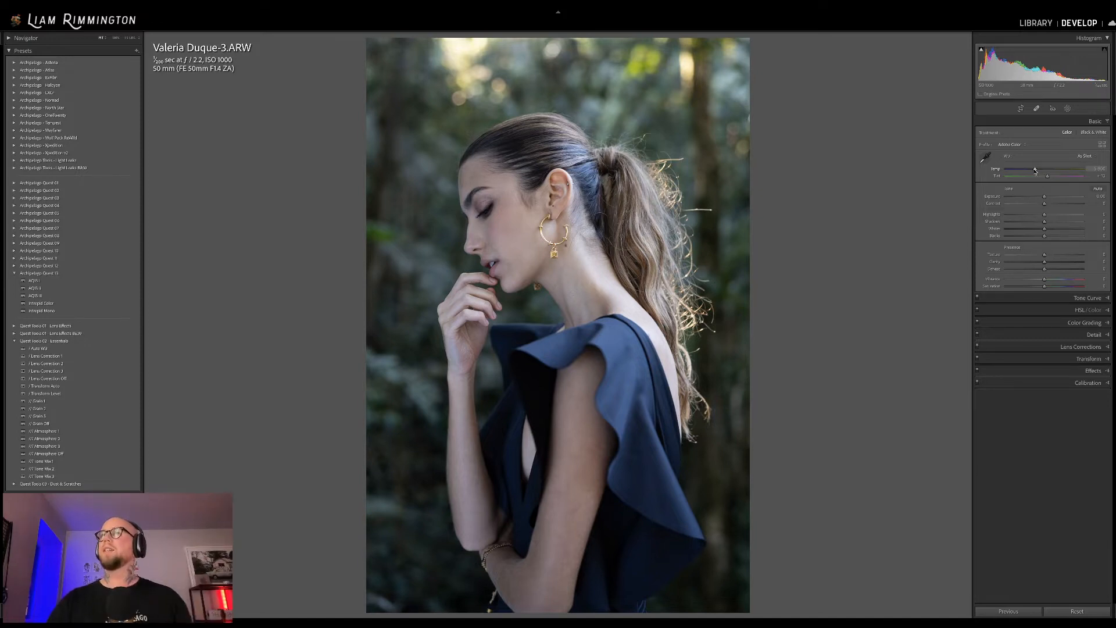
drag(1036, 170, 1054, 172)
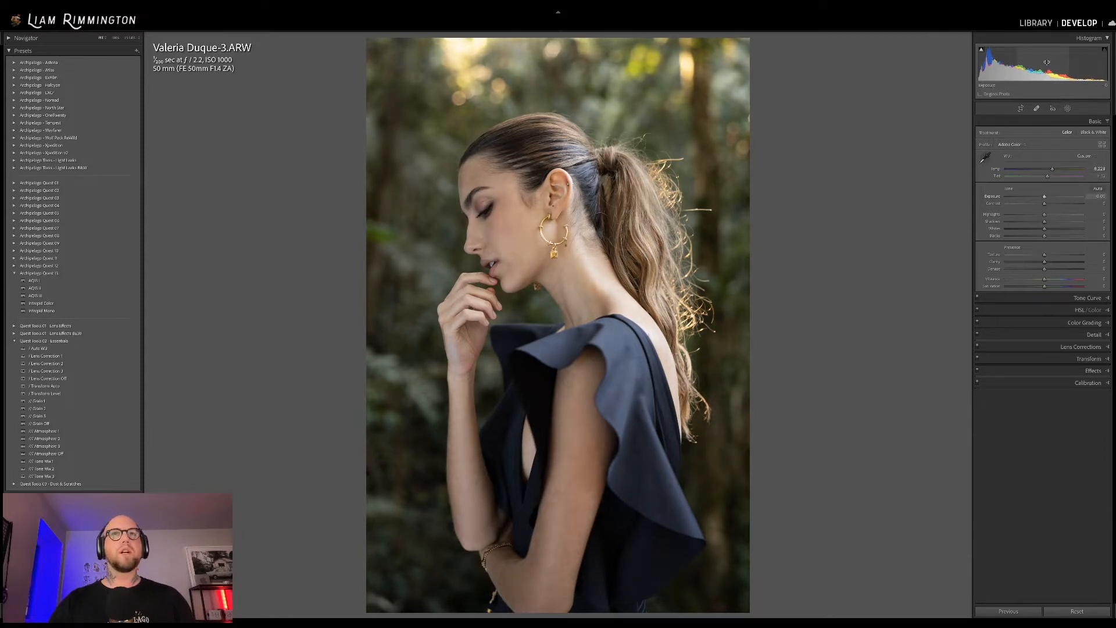
drag(1045, 197, 1046, 197)
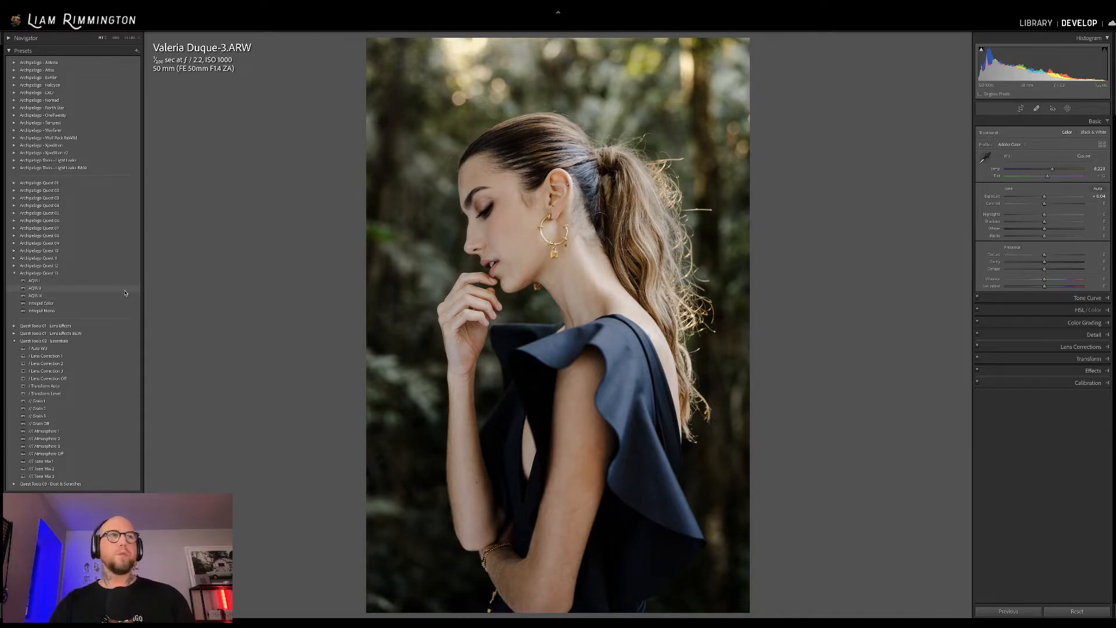
Apply the second Archipelago Quest 13 preset to the portrait and compare it with the original.
click(125, 290)
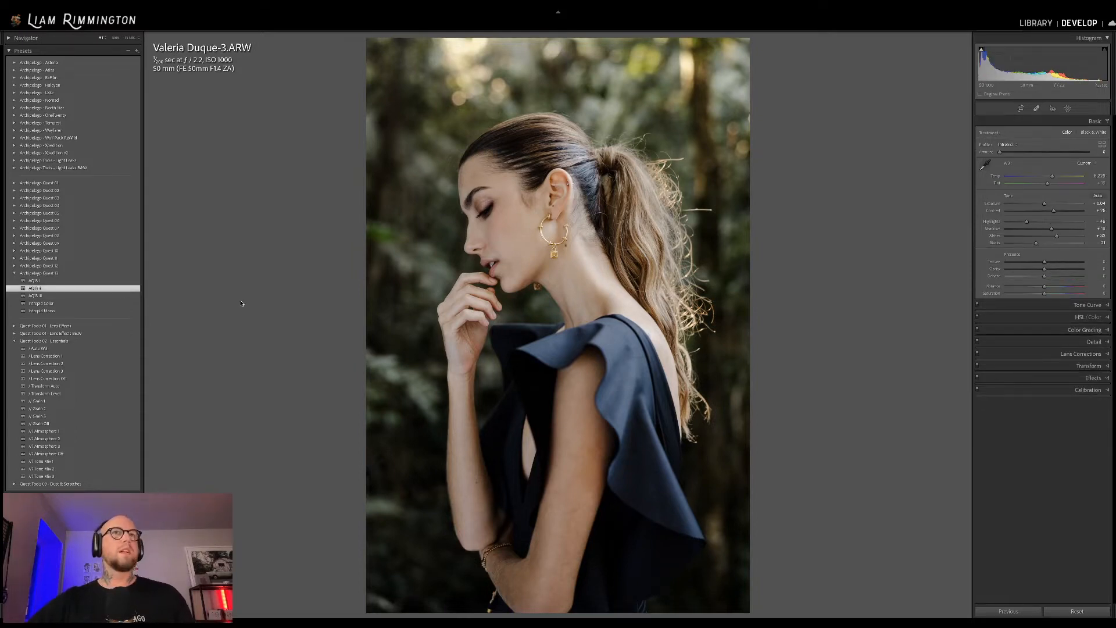
key(backslash)
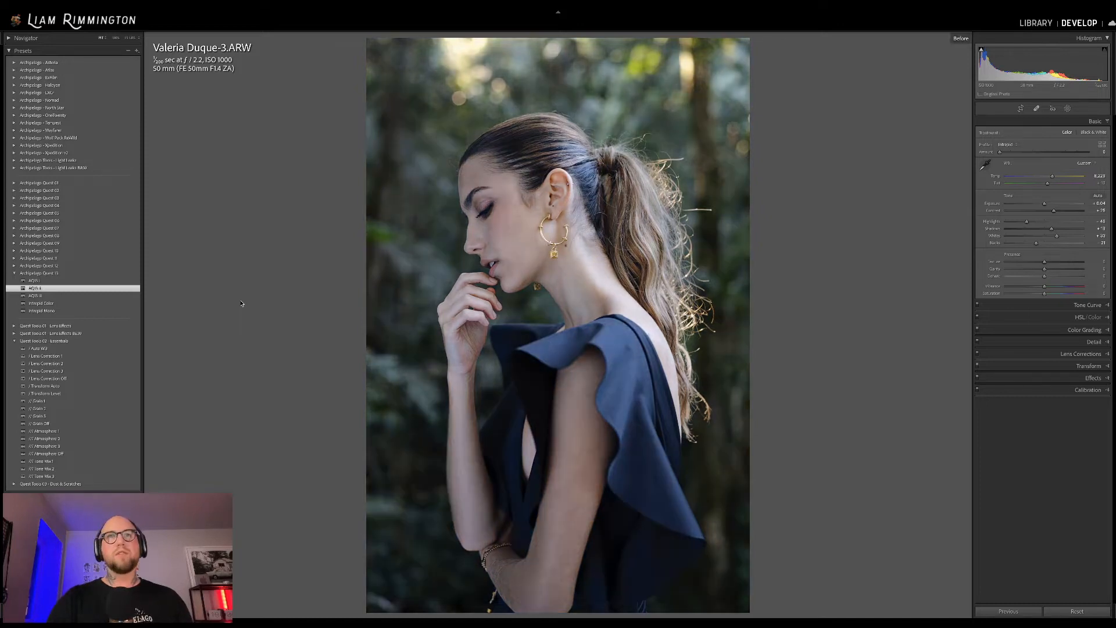
key(backslash)
key(backslash)
key(backslash)
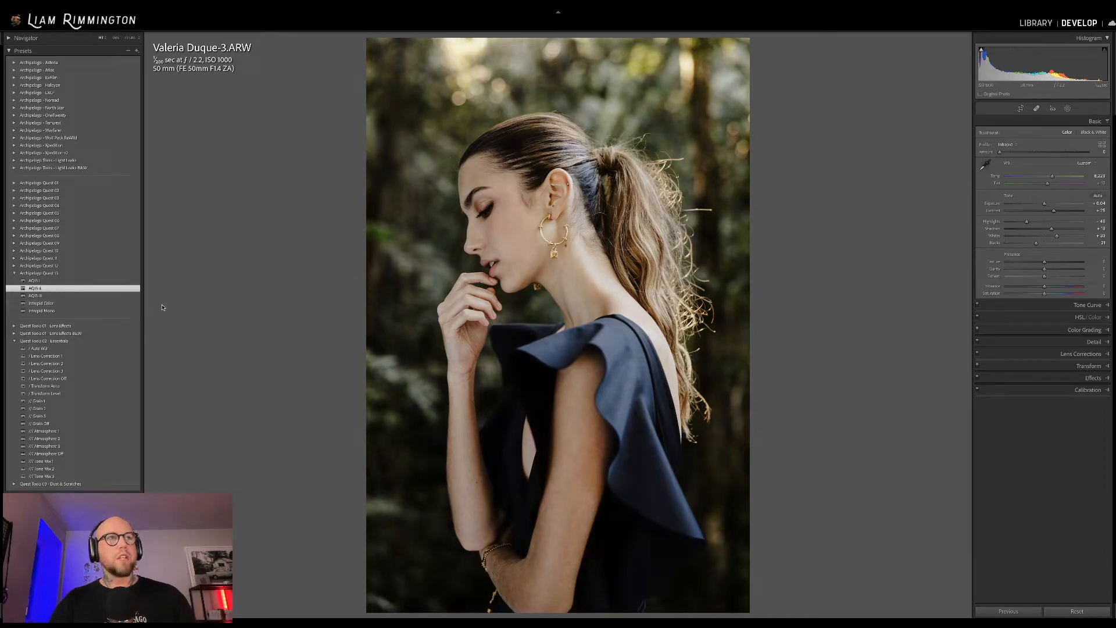
Apply the Intrepid Color preset to the portrait and raise its profile amount to 200.
click(125, 304)
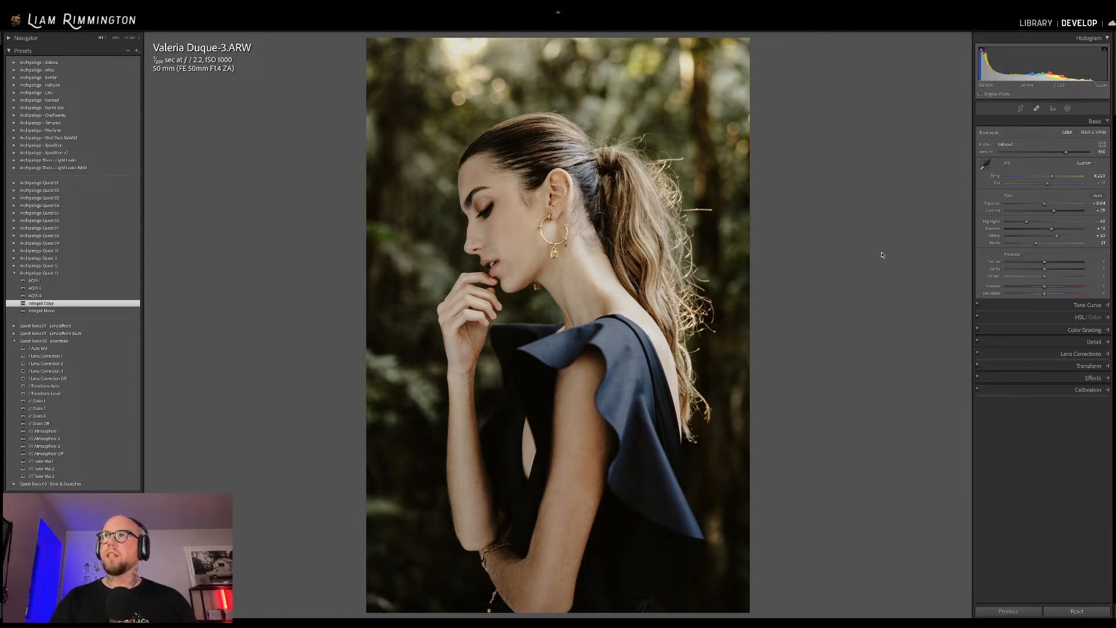
drag(1067, 153, 1099, 166)
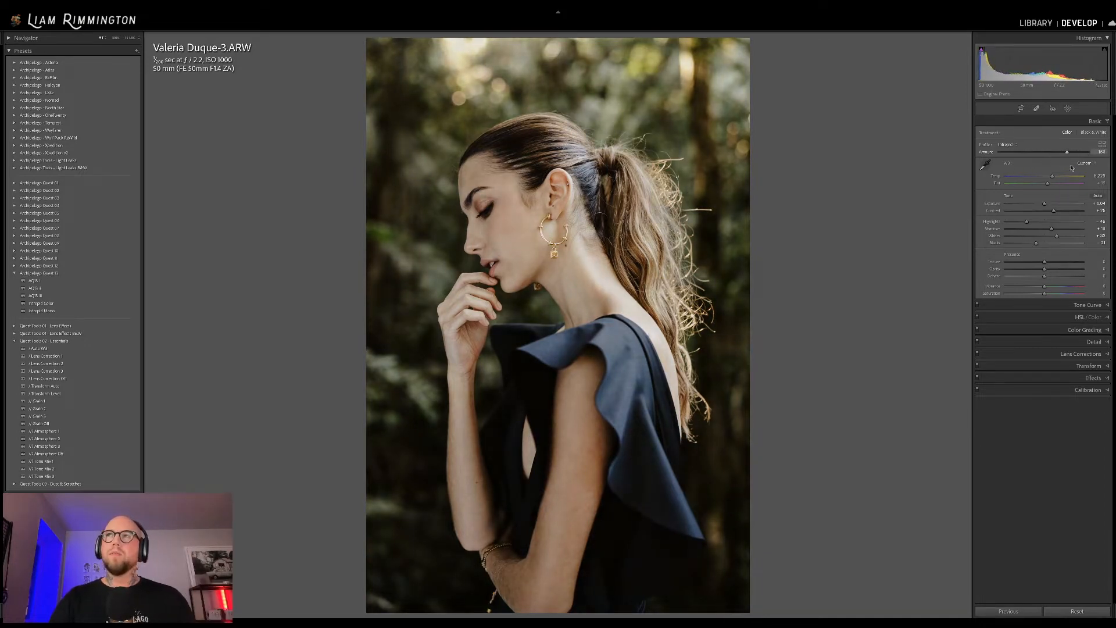
mouse_move(1096, 167)
mouse_down()
mouse_move(1020, 174)
mouse_move(1099, 165)
mouse_up()
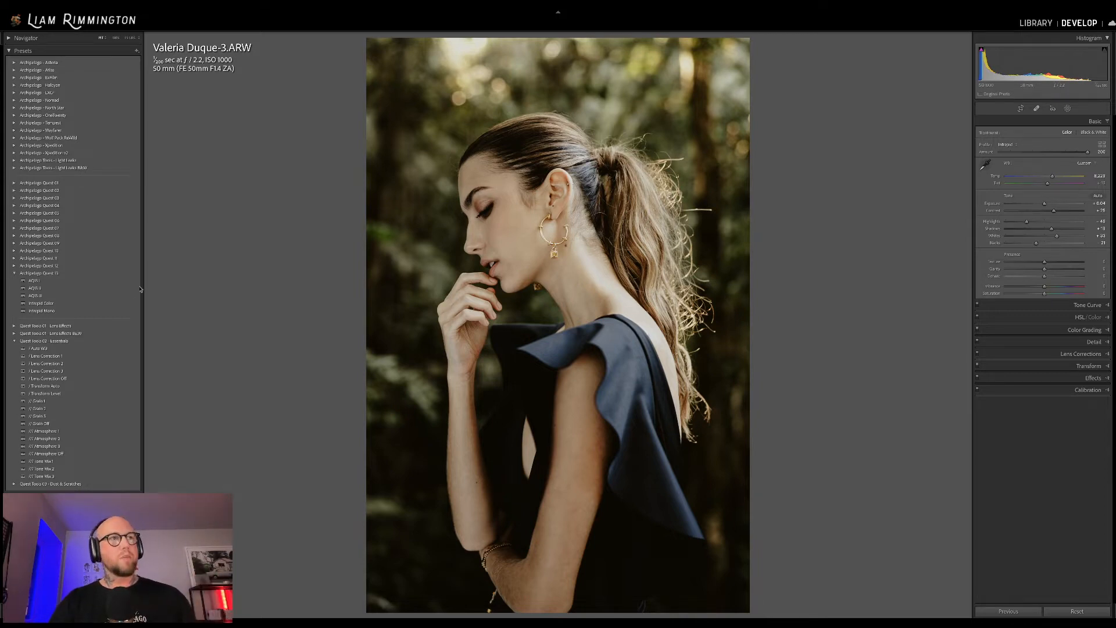
Apply the Intrepid Mono preset and test its profile amount, lowering it to 0 and raising it back above 100.
click(116, 311)
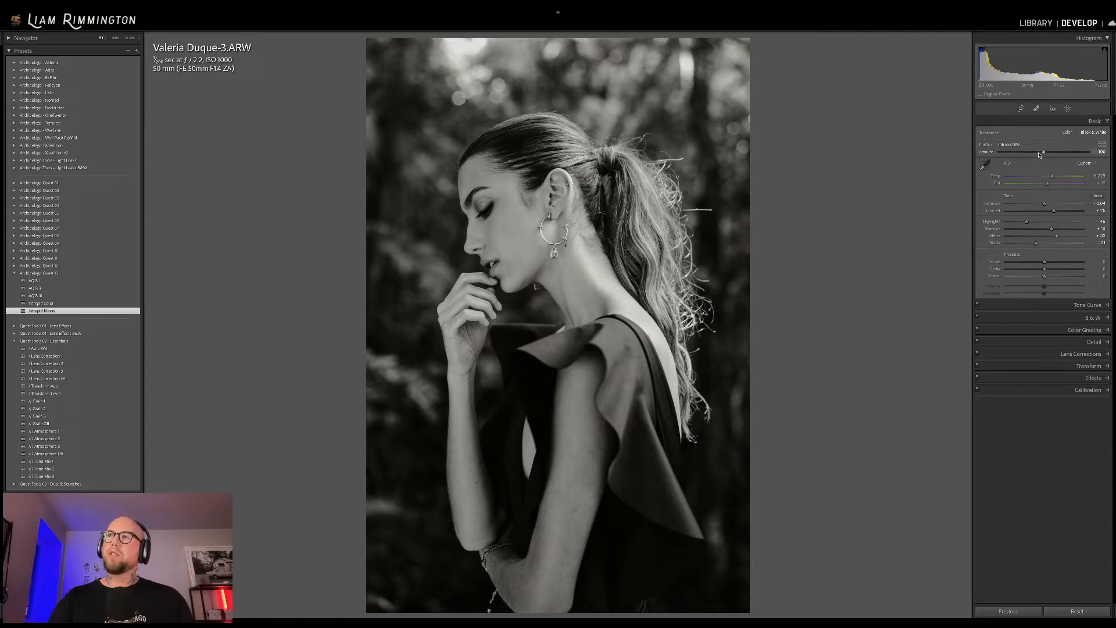
drag(1044, 152, 990, 157)
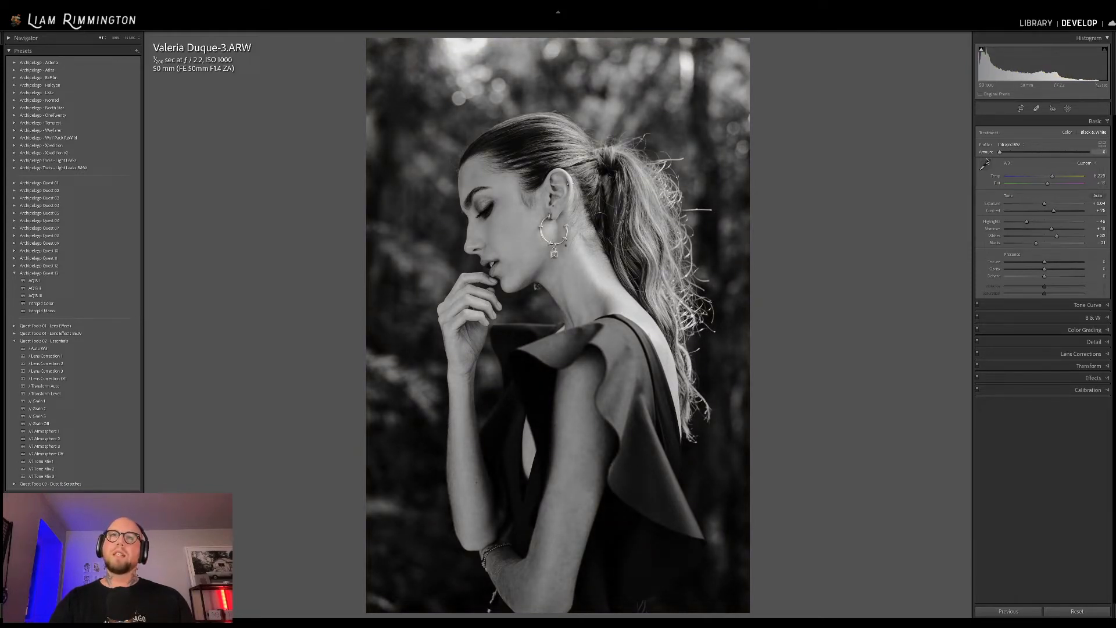
drag(1000, 152, 1046, 160)
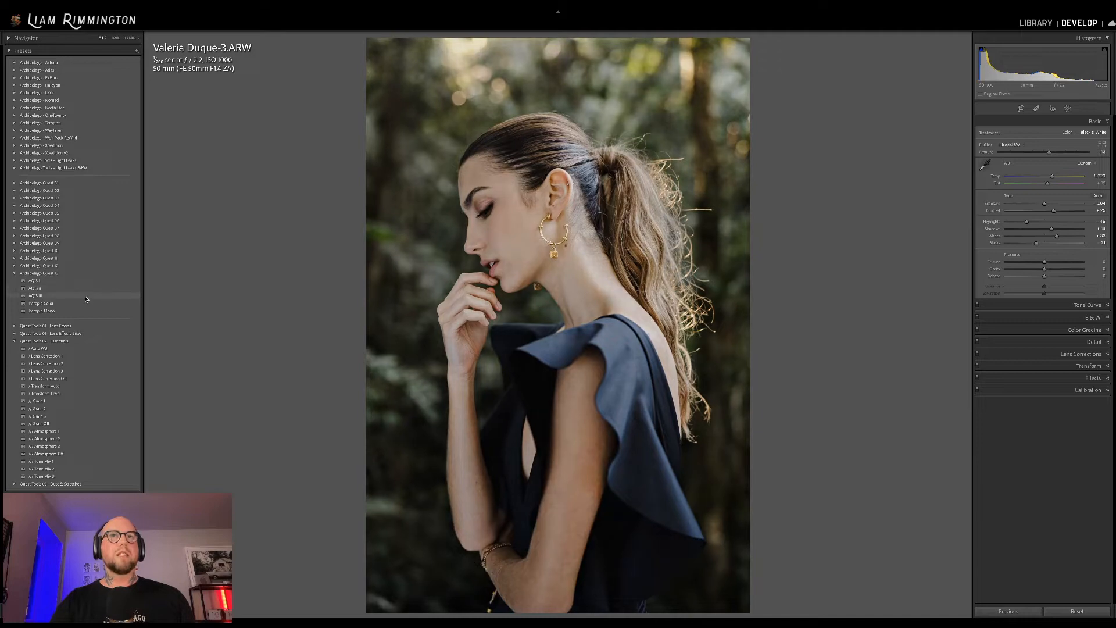
Combine the third Archipelago Quest 13 preset with Intrepid Mono at an amount of about 130, comparing the result with the original.
click(54, 297)
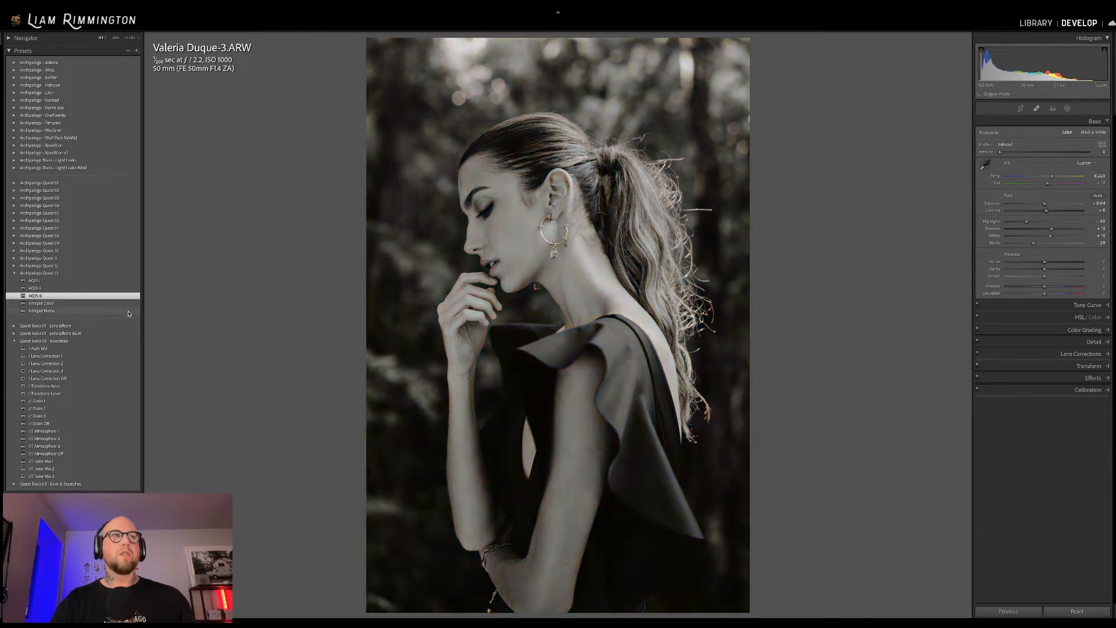
click(129, 313)
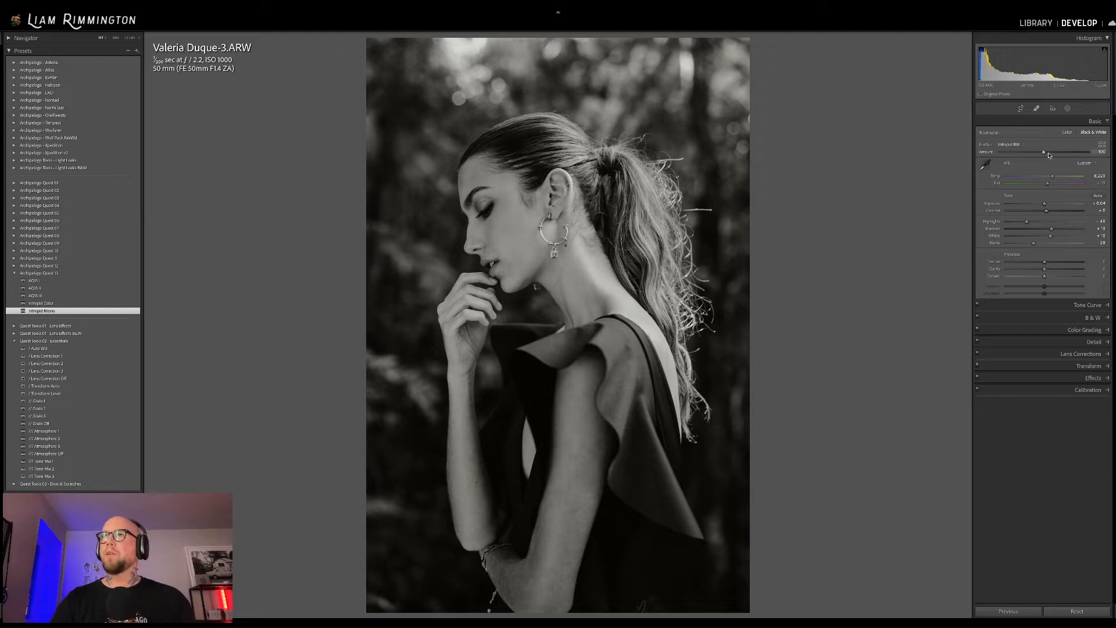
mouse_move(1045, 154)
mouse_down()
mouse_move(1025, 156)
mouse_move(1057, 163)
mouse_up()
key(backslash)
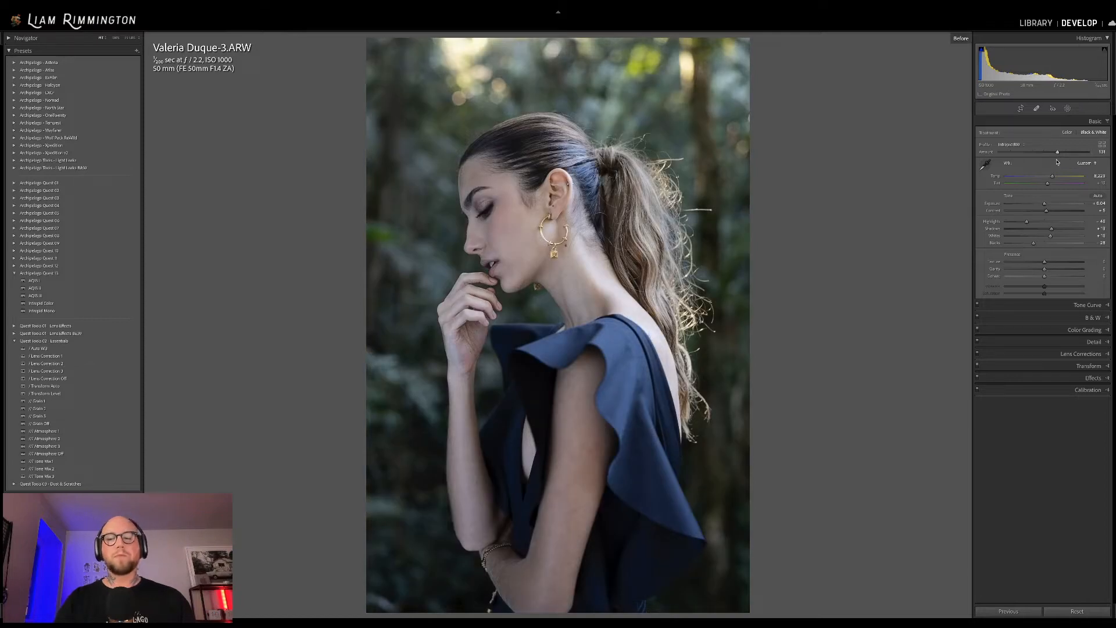
key(backslash)
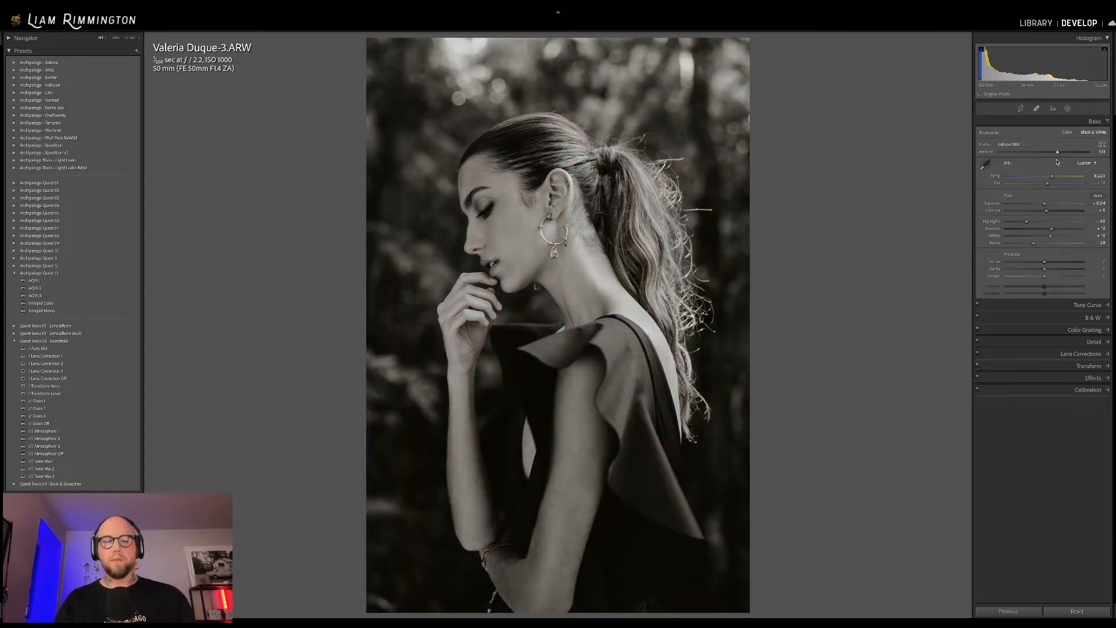
In a side-by-side before/after view, apply the second Archipelago Quest 13 preset plus Intrepid Color and inspect the woman's face up close.
key(y)
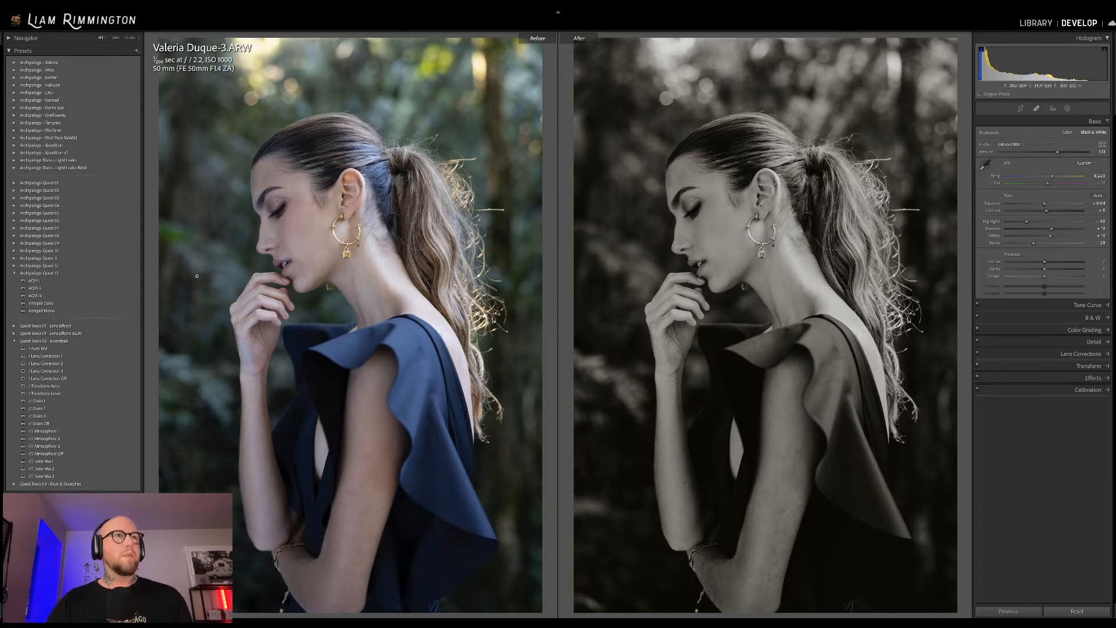
click(123, 289)
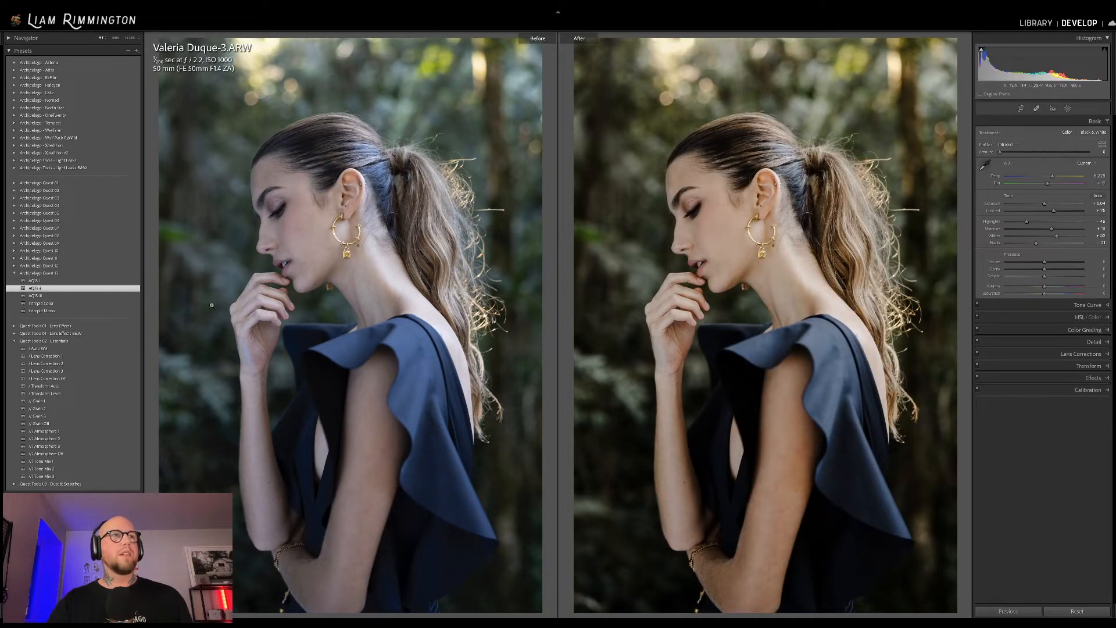
click(125, 304)
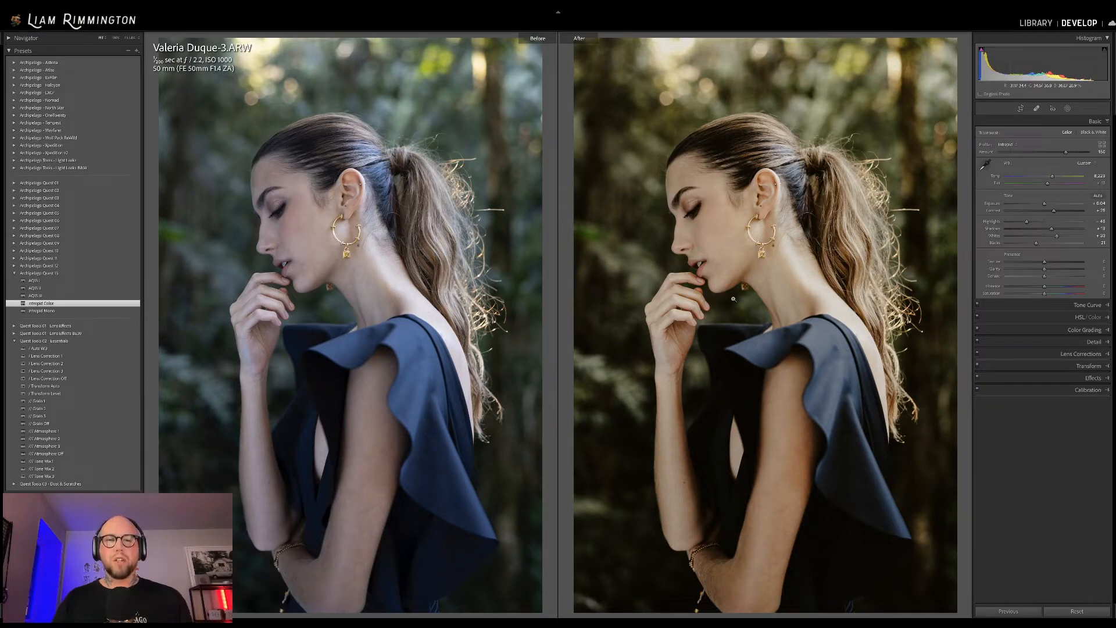
click(718, 226)
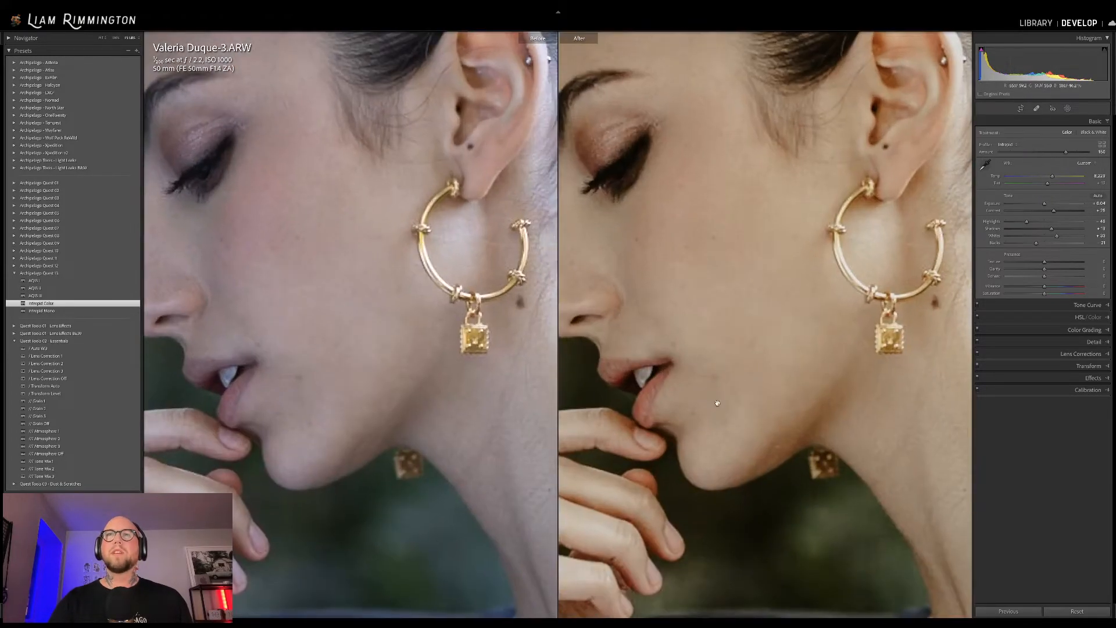
drag(861, 294, 778, 163)
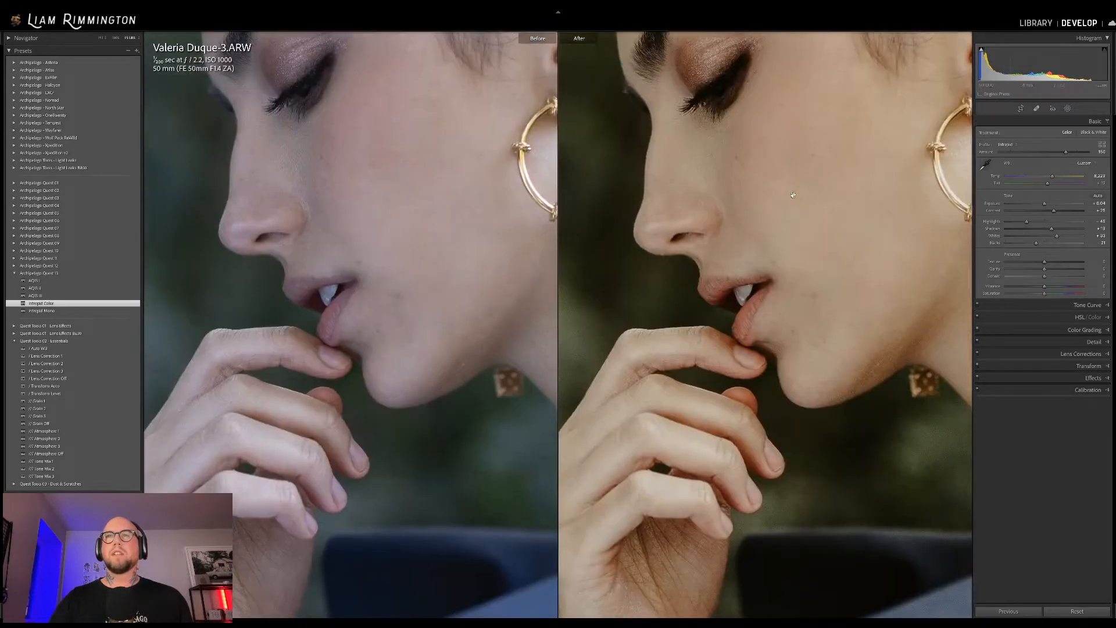
click(755, 325)
Open the photo of the couple lying on lace blankets, raise its exposure to about +1.1, and make the white balance slightly greener and warmer.
key(g)
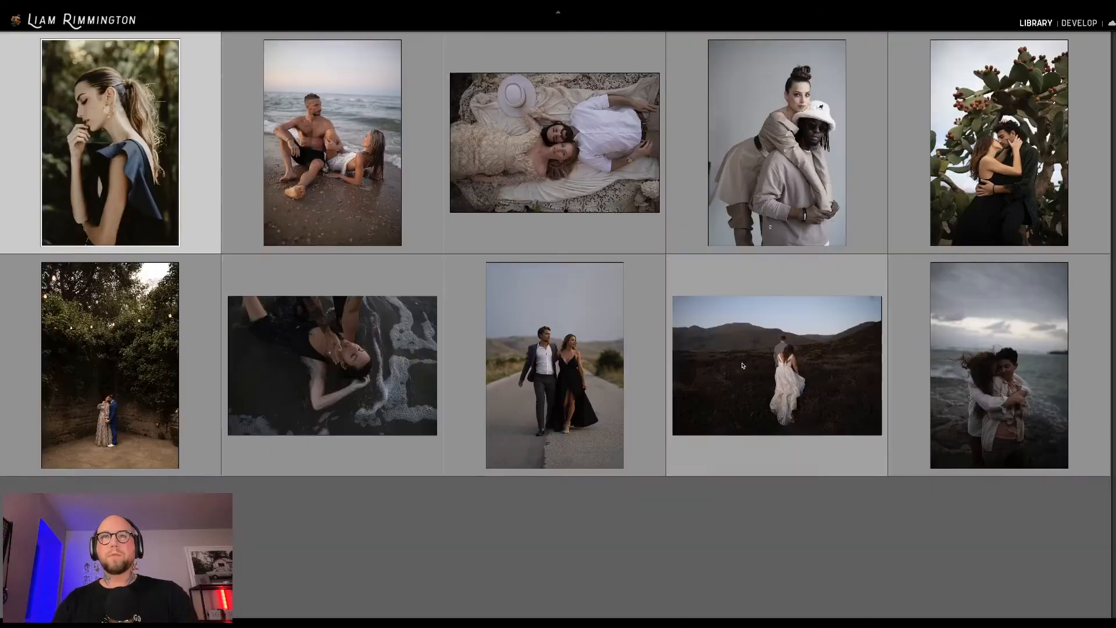
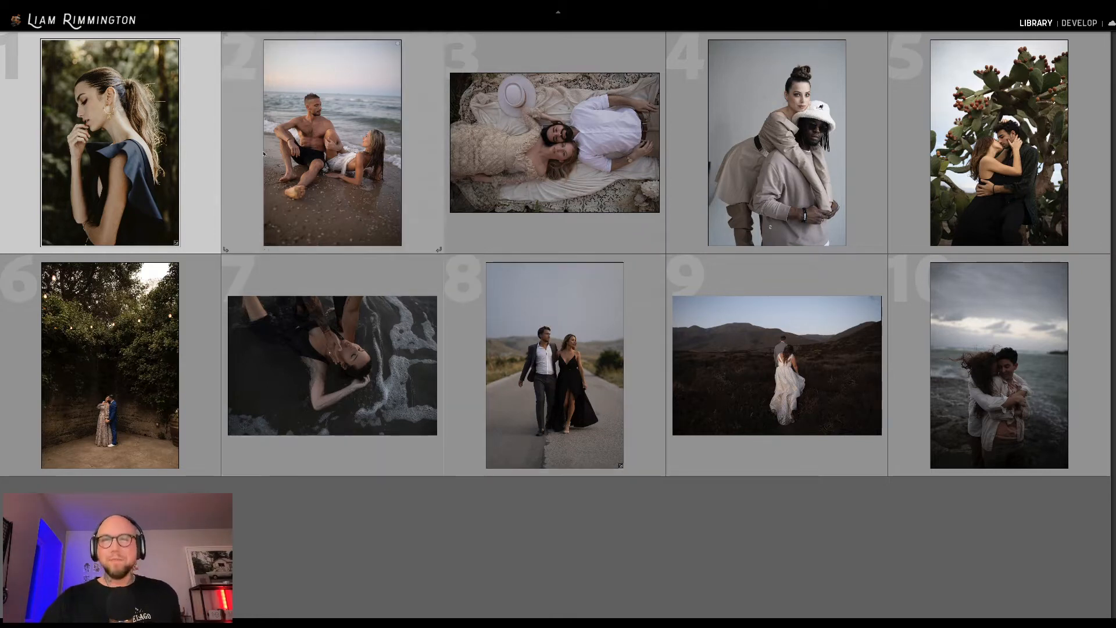
click(592, 160)
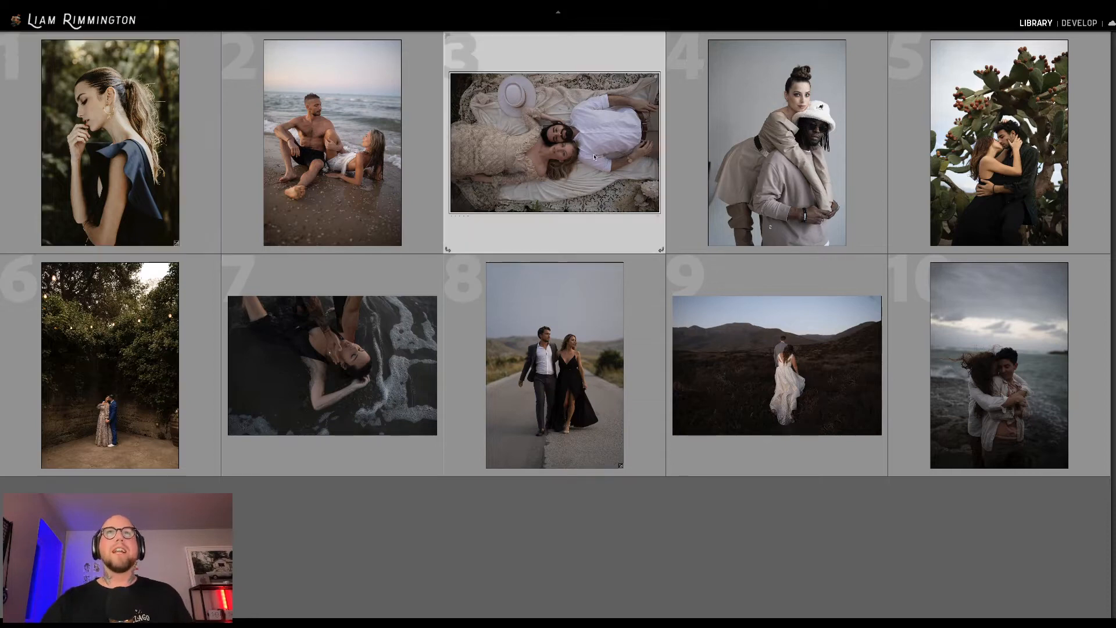
key(d)
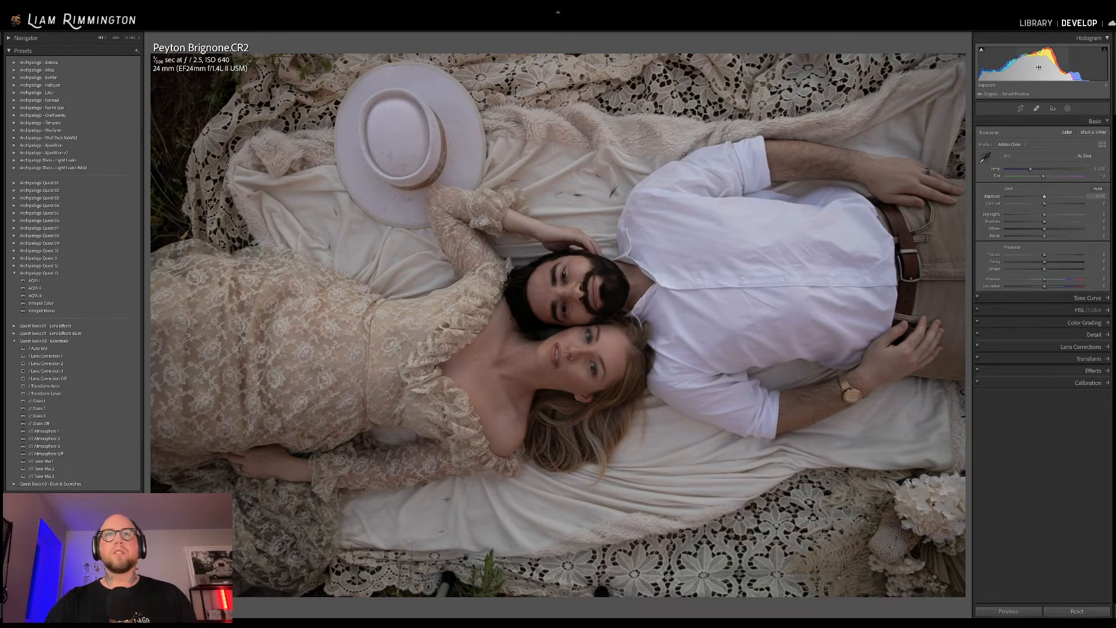
drag(1052, 67, 1092, 70)
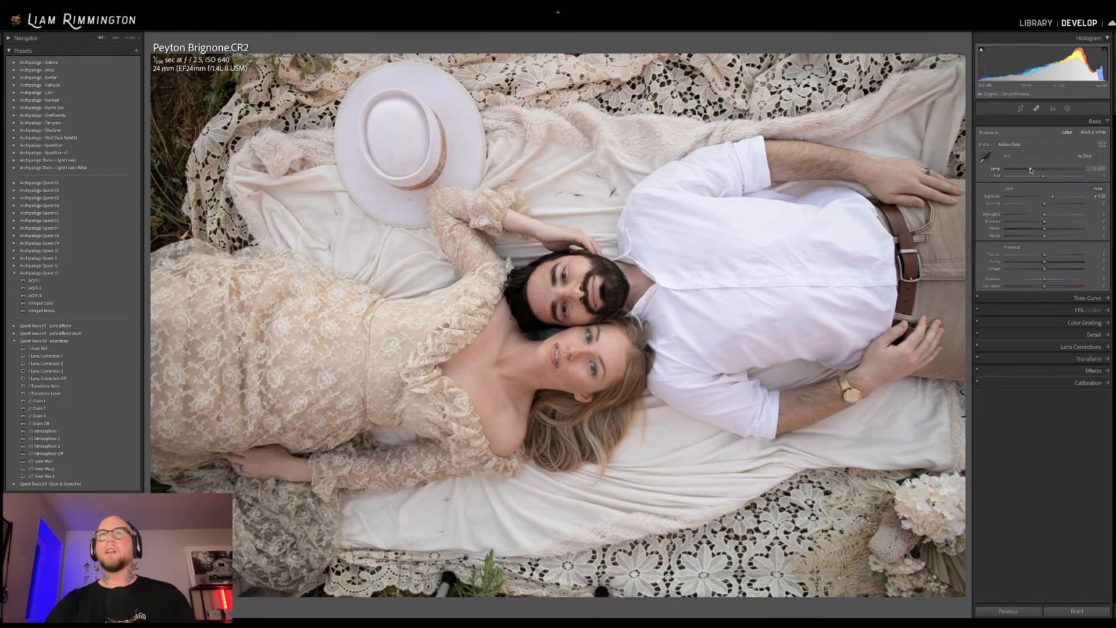
drag(1045, 177, 1042, 178)
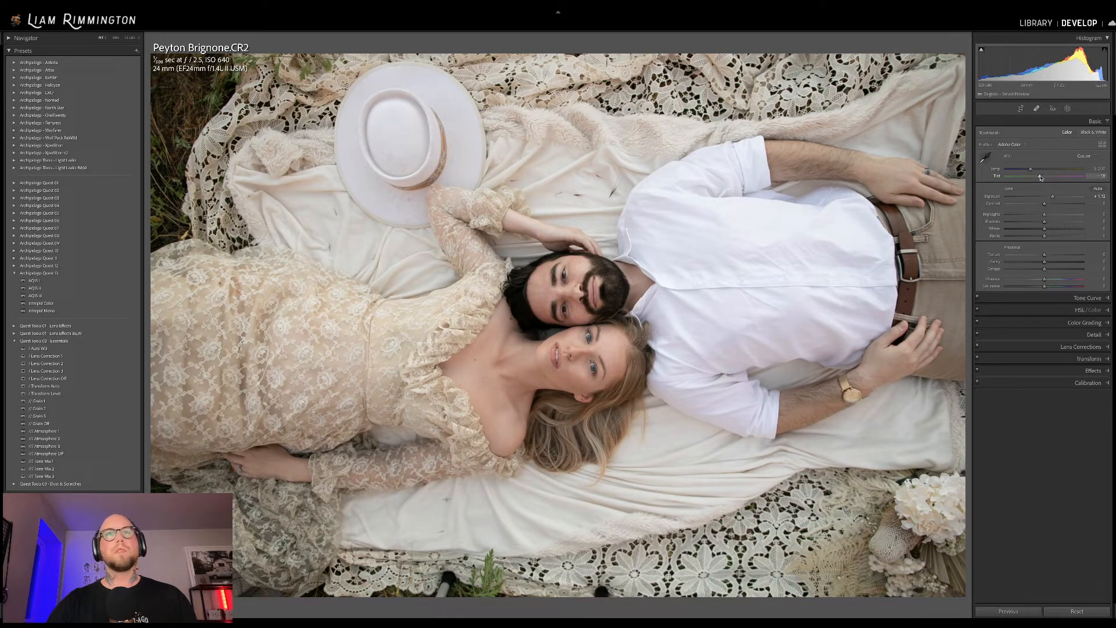
drag(1031, 169, 1035, 169)
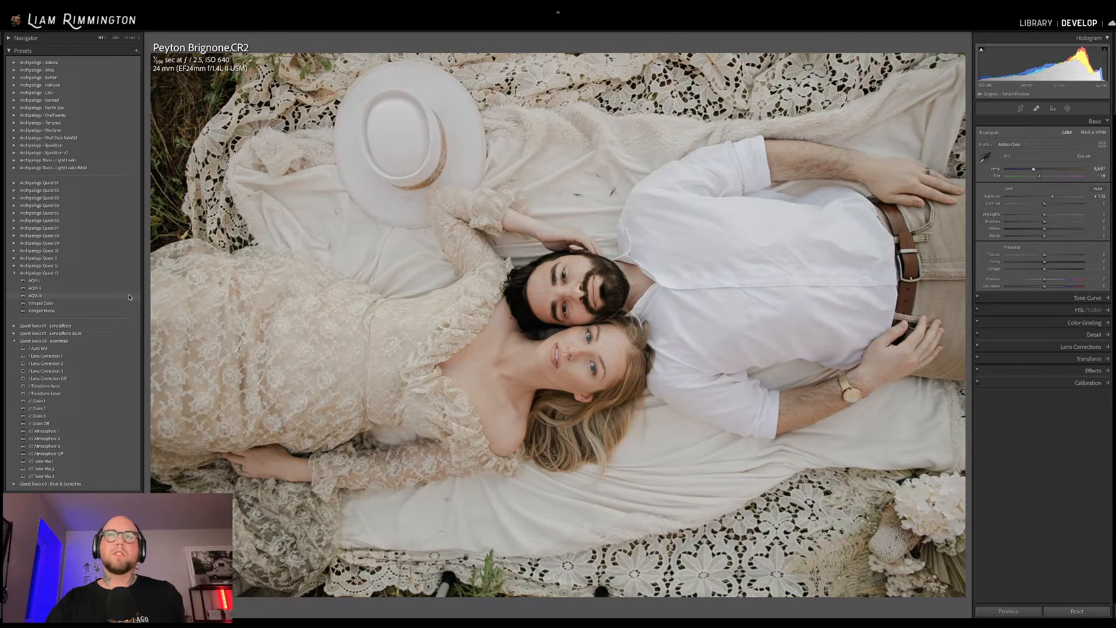
Apply the third Archipelago Quest 13 preset to the couple's photo with the profile amount raised to about 83, and check it against the original.
click(131, 298)
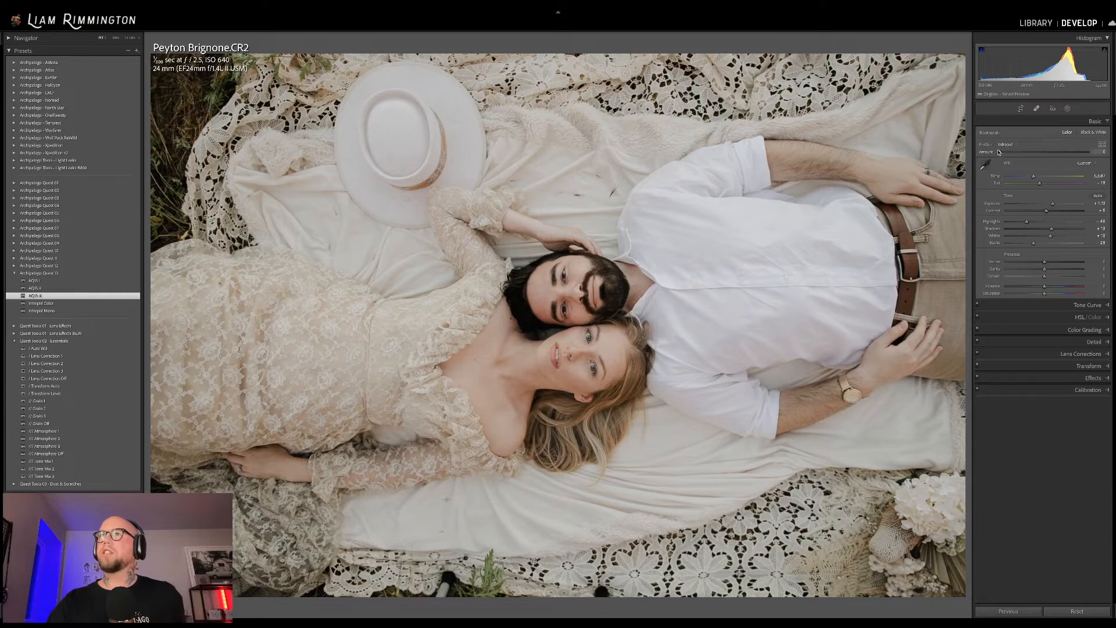
drag(1000, 153, 1036, 148)
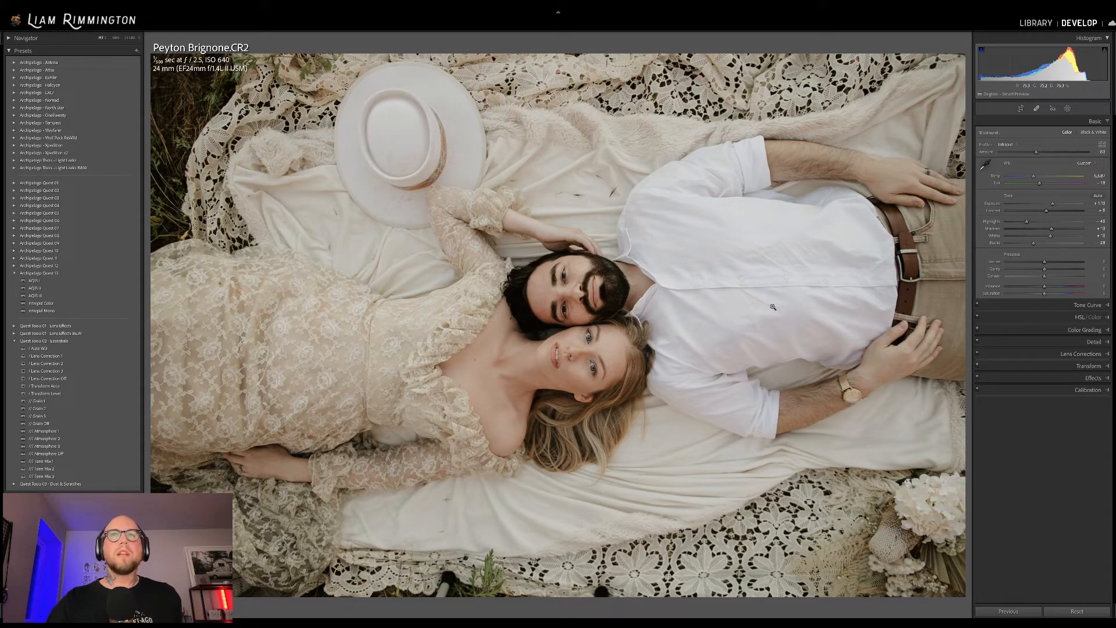
key(backslash)
key(backslash)
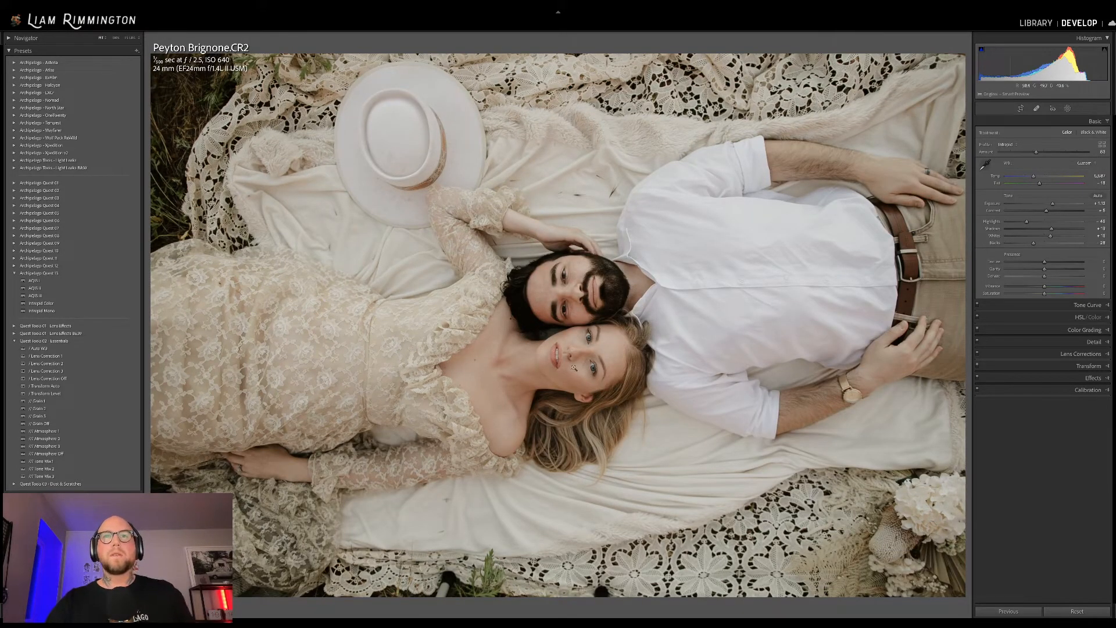
Compare the couple's photo before and after editing side by side, examining the skin tones, faces and white shirt up close.
key(y)
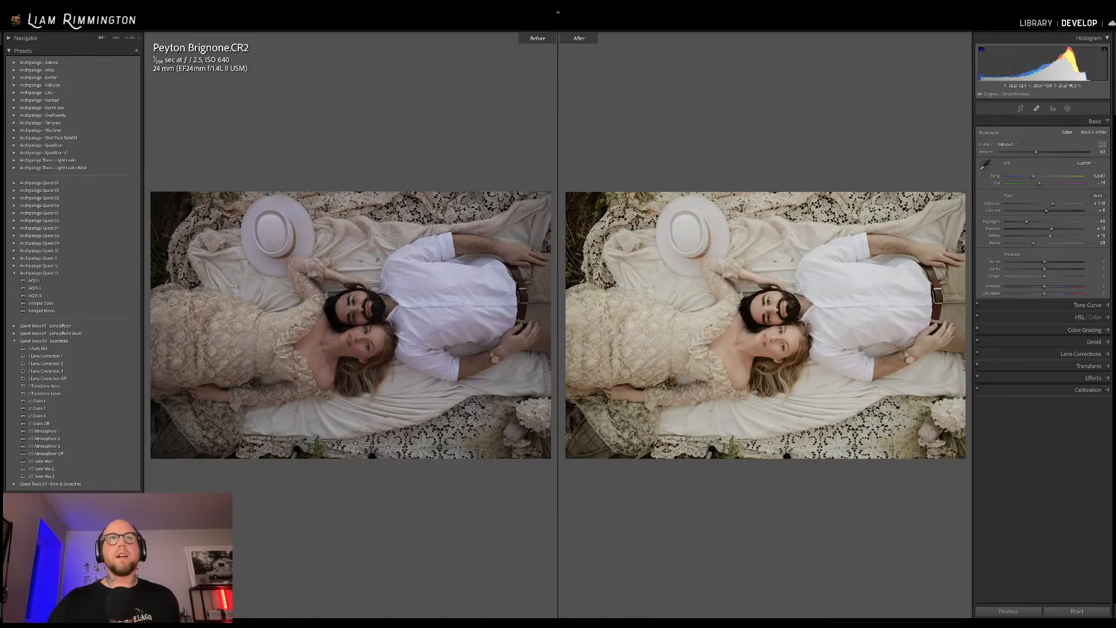
click(778, 330)
drag(779, 311, 757, 306)
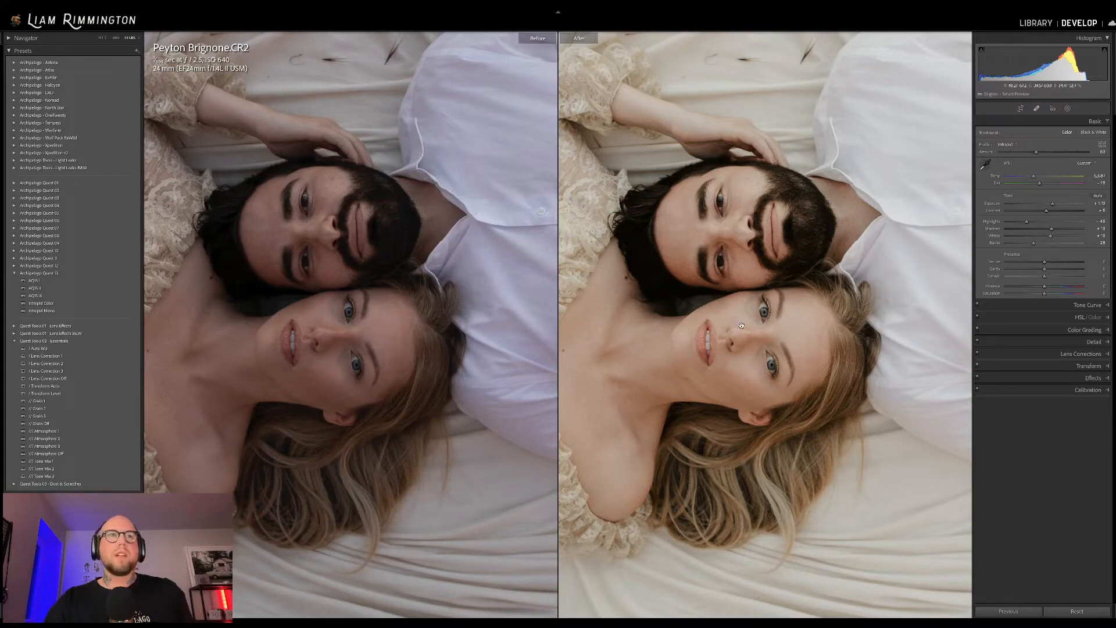
drag(780, 320, 682, 399)
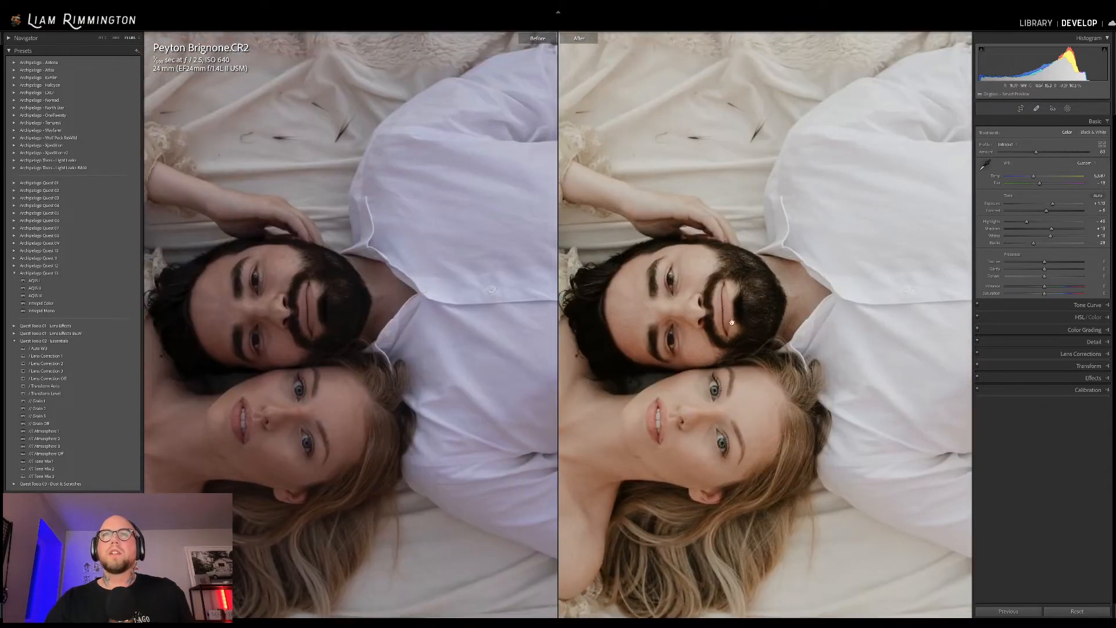
click(743, 264)
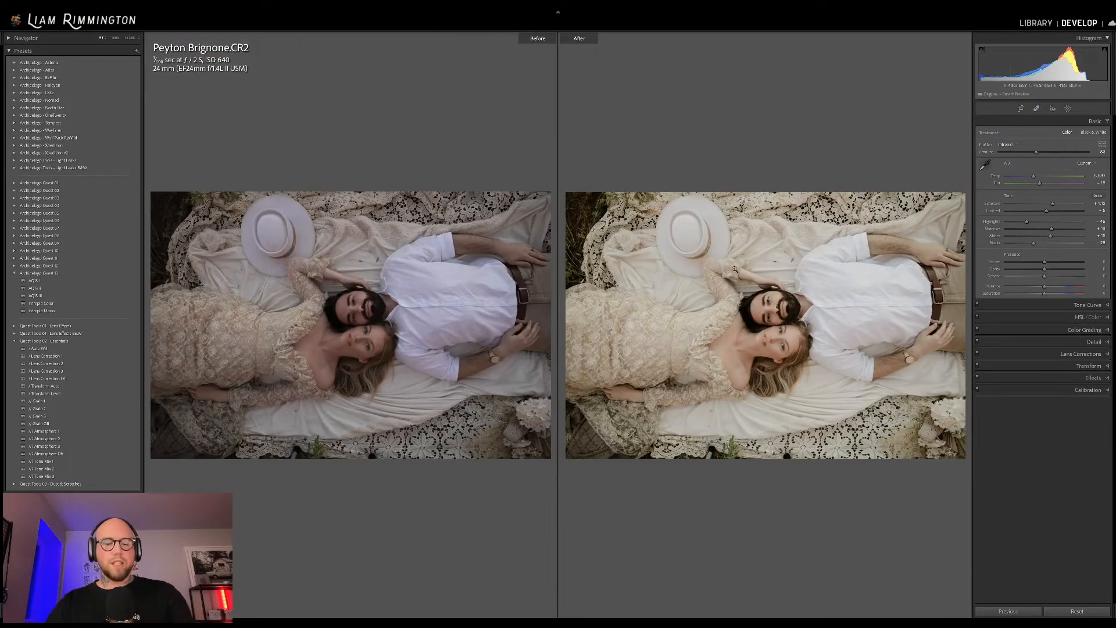
Convert the lace-blanket couple's photo to black and white with Intrepid Mono, reduce the profile amount to 0, and slightly lower the exposure.
key(y)
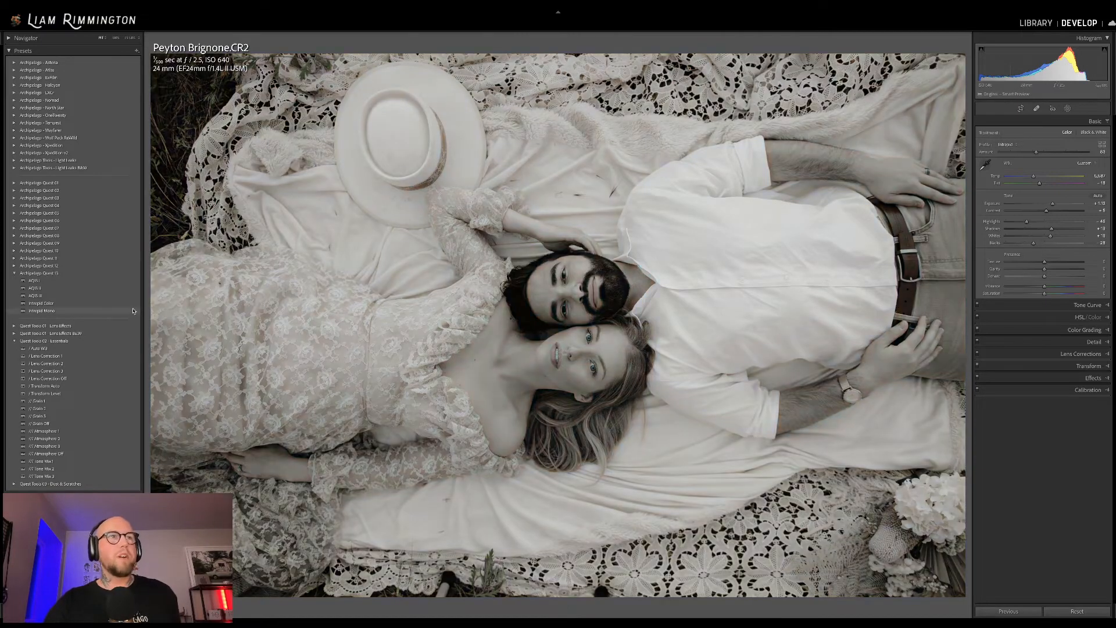
click(125, 311)
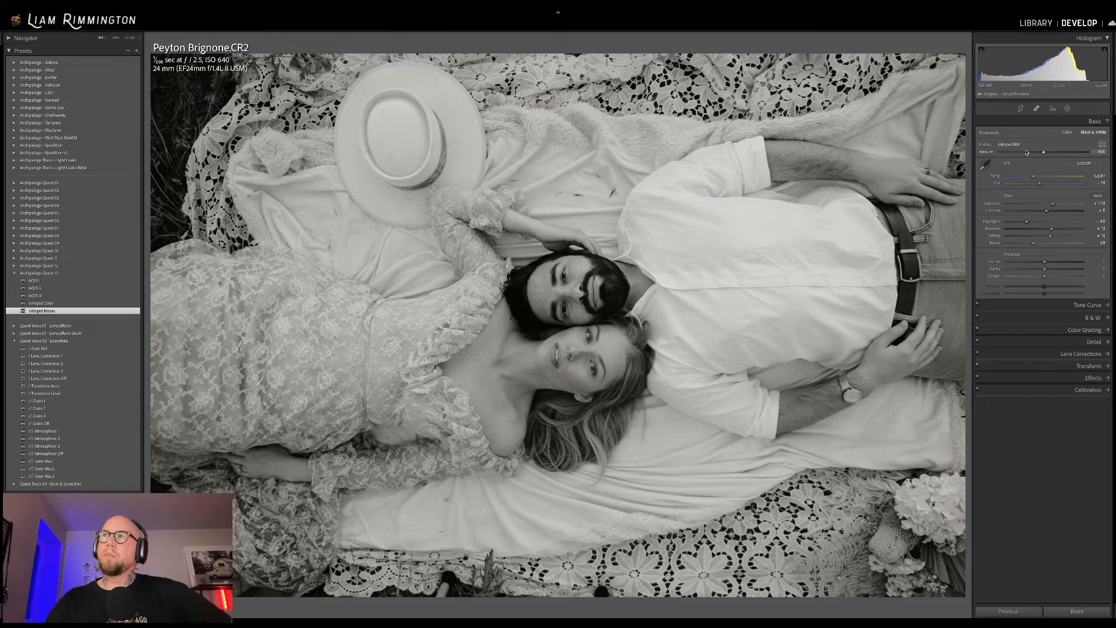
click(1099, 319)
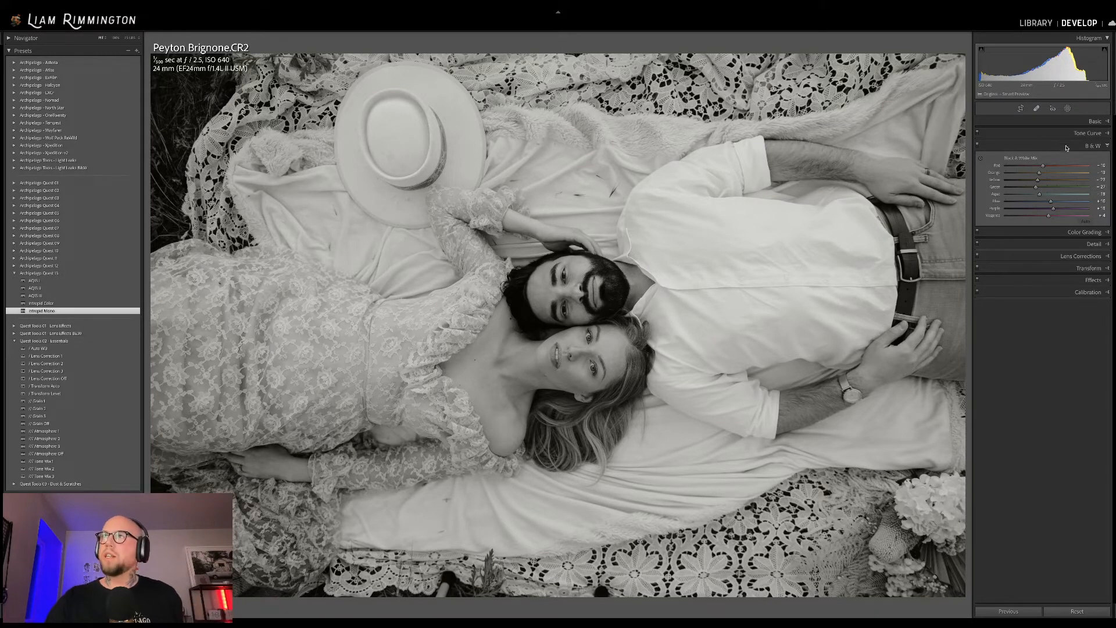
click(1082, 122)
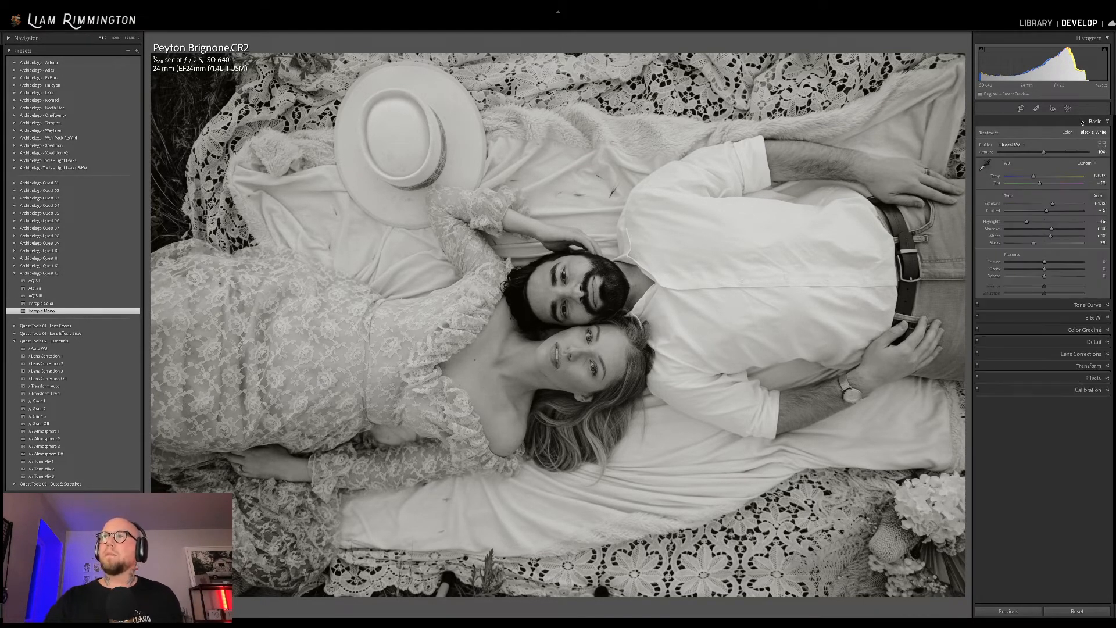
drag(1045, 153, 1001, 162)
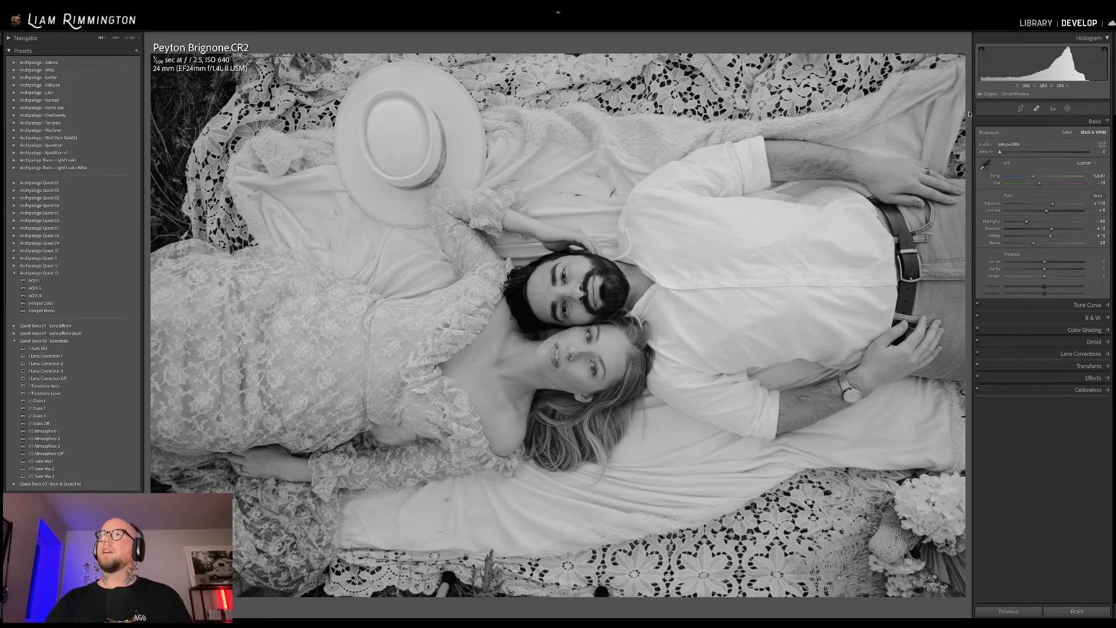
drag(1042, 62, 1031, 61)
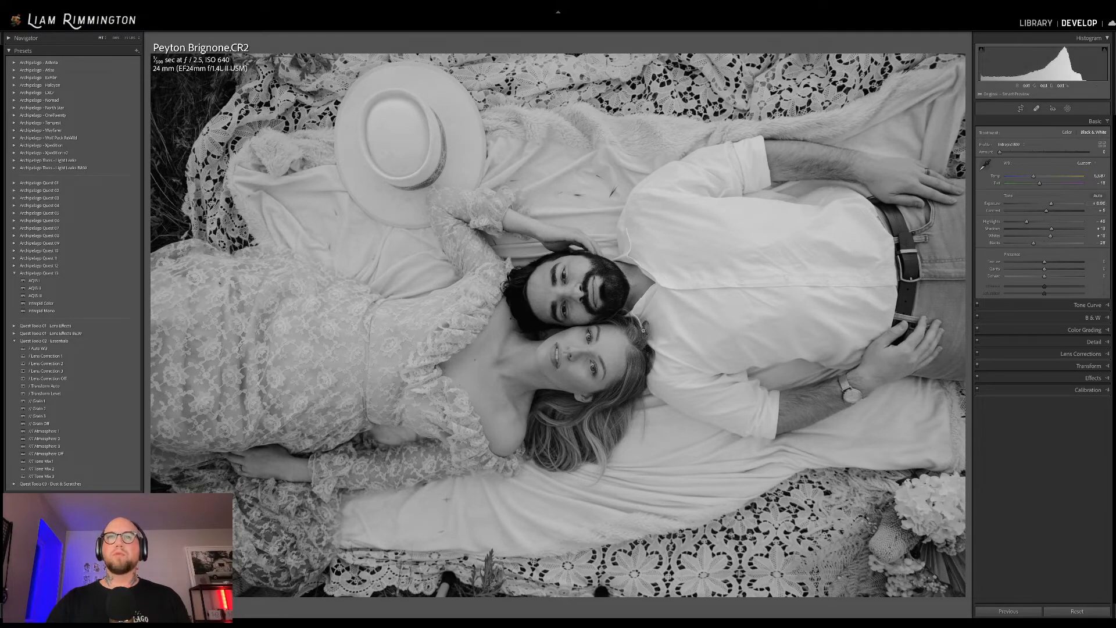
Compare the black-and-white couple's photo with its original side by side and examine both faces up close.
key(y)
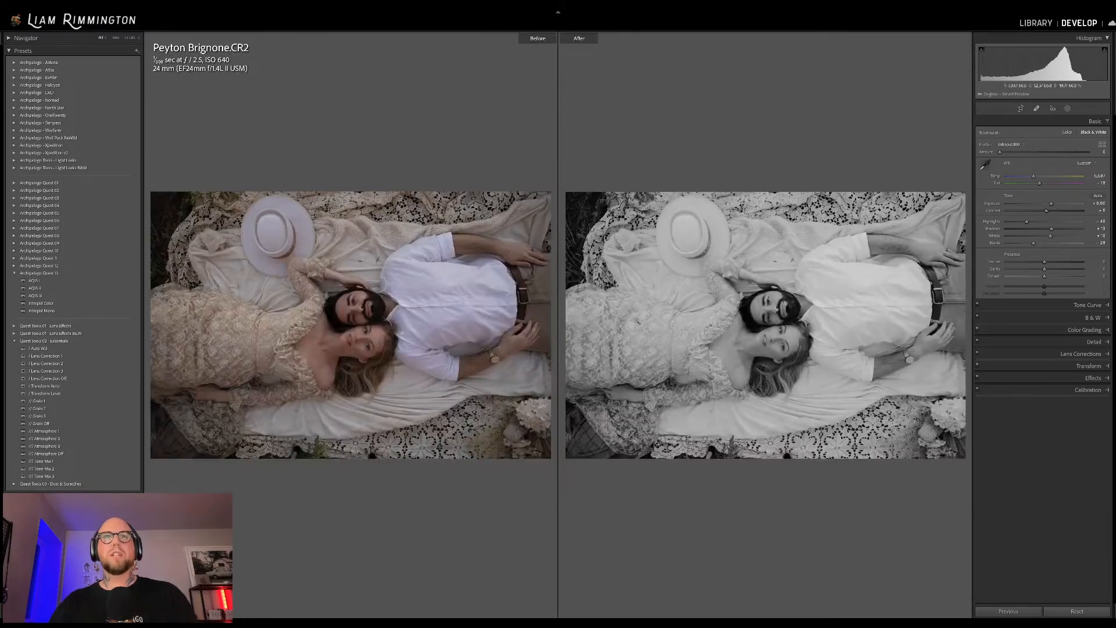
click(778, 335)
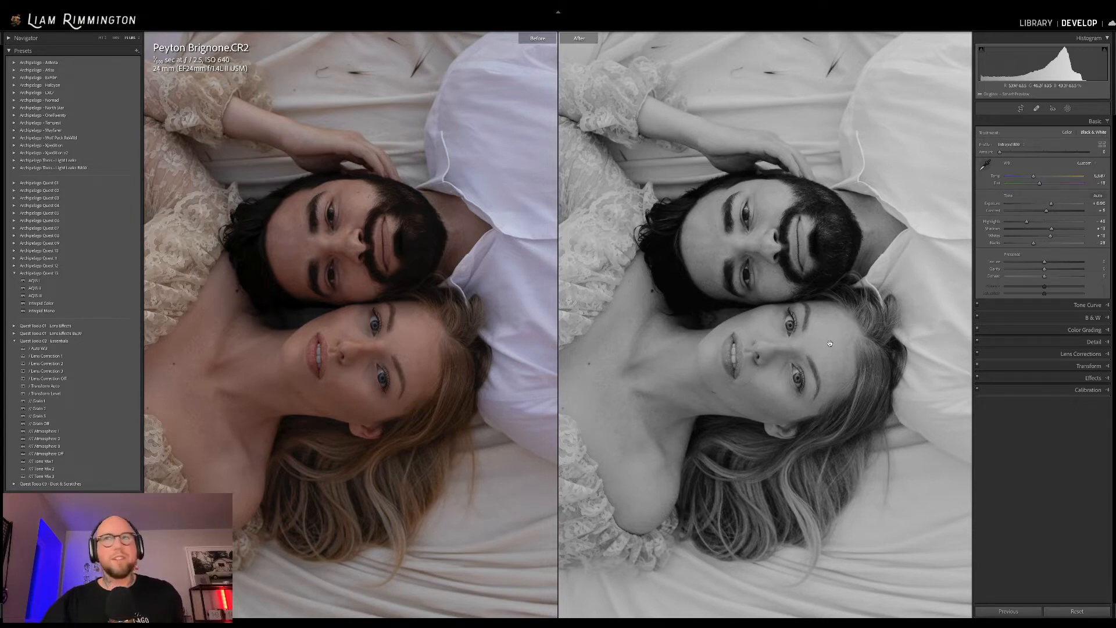
click(812, 323)
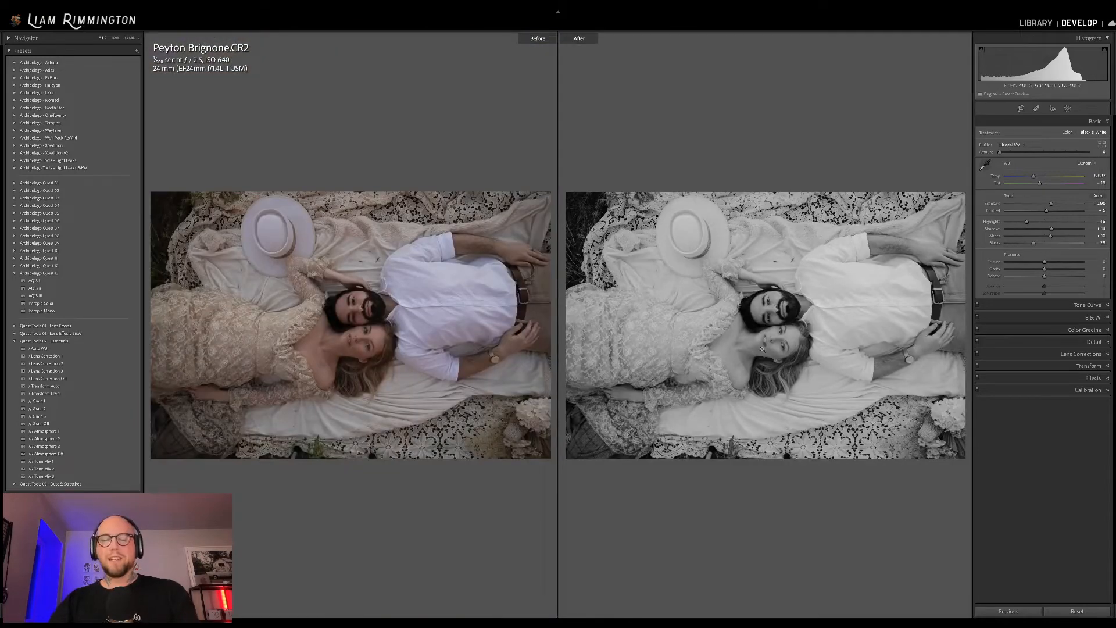
Open the photo of the couple hugging by the sea, raise its exposure, apply Lens Correction 2, and check it against the original.
key(g)
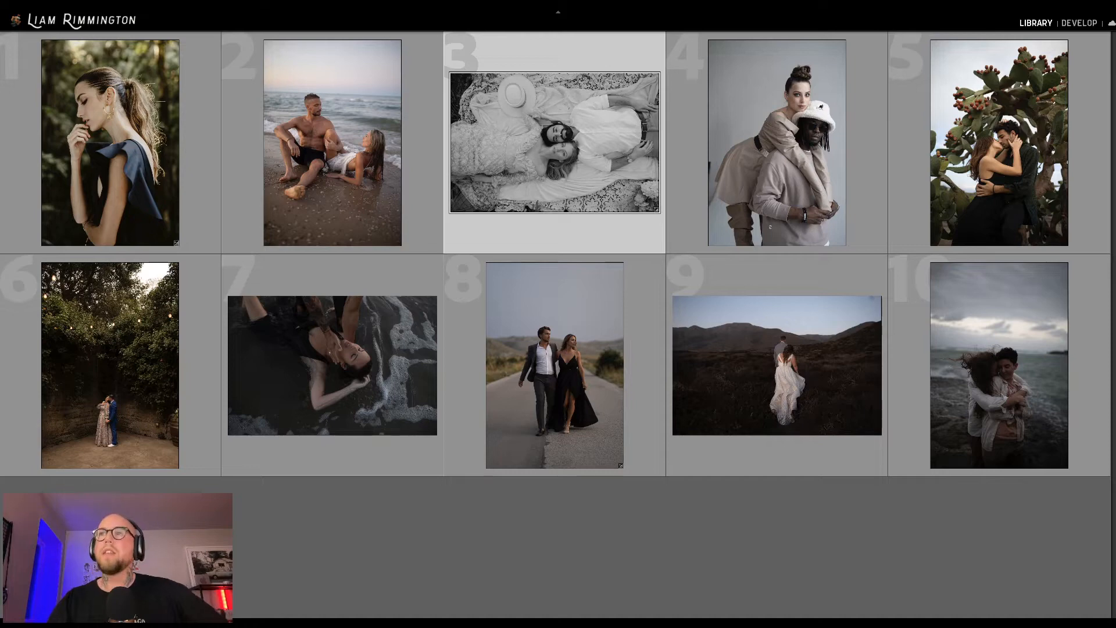
click(1004, 420)
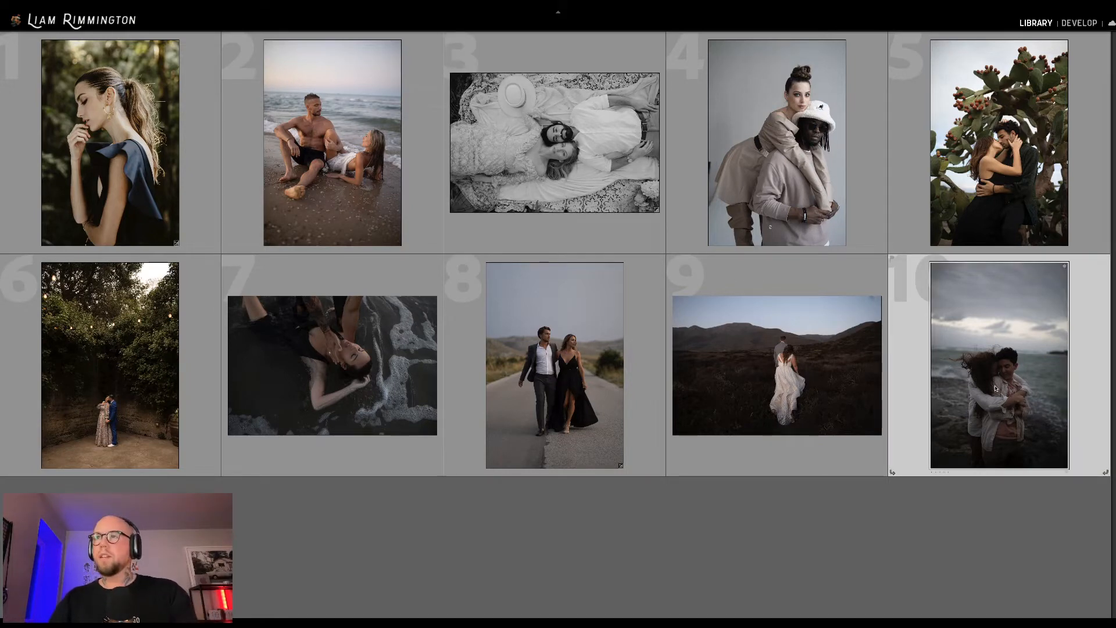
key(d)
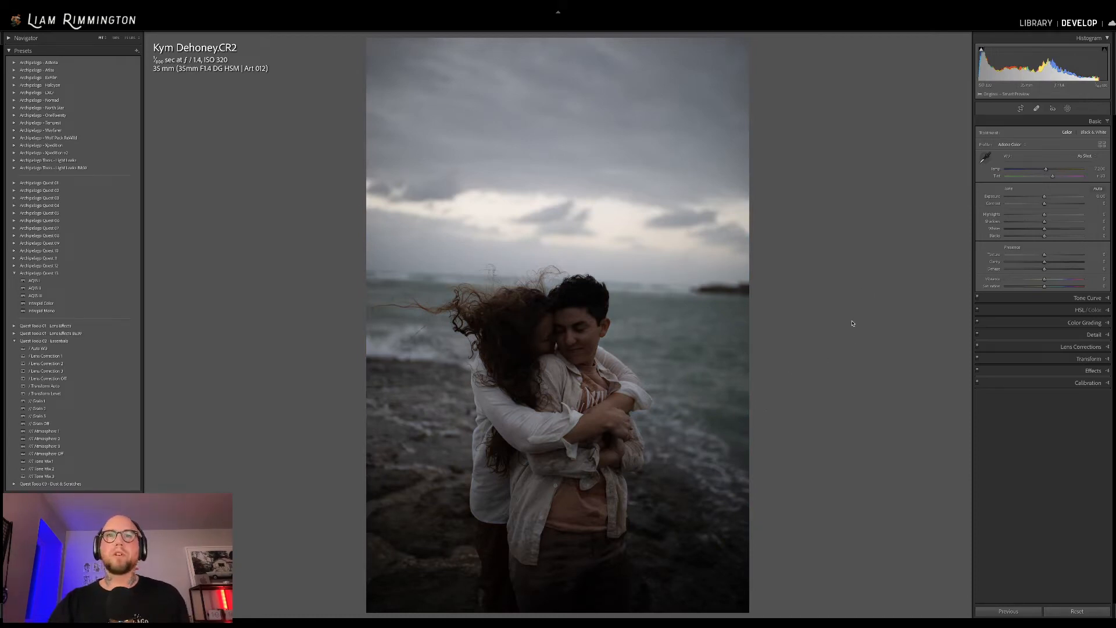
drag(1045, 196, 1053, 196)
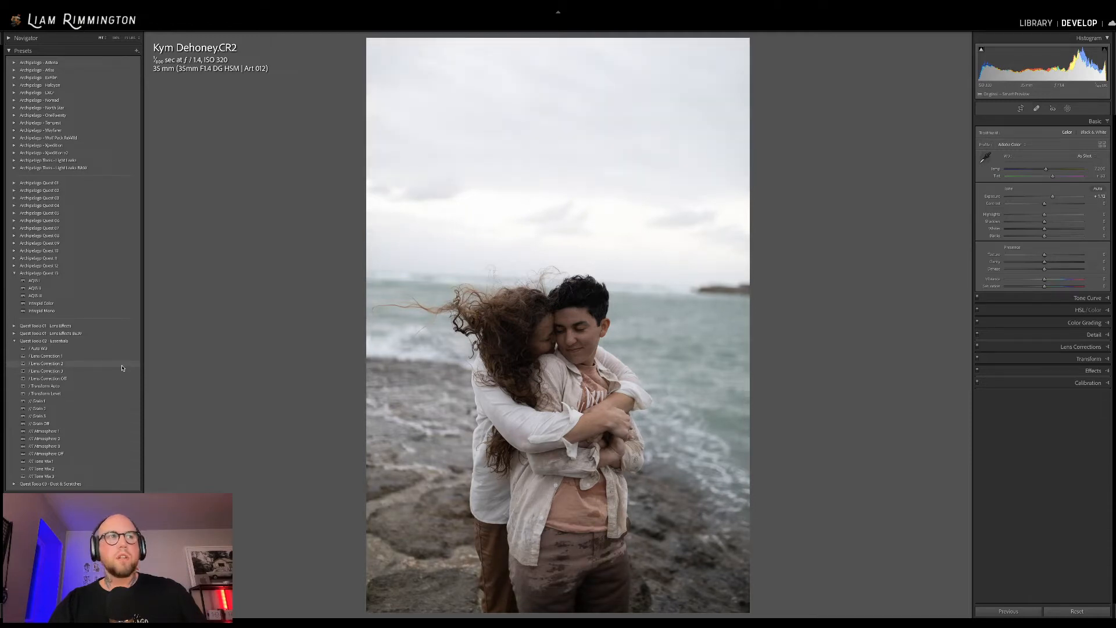
click(122, 366)
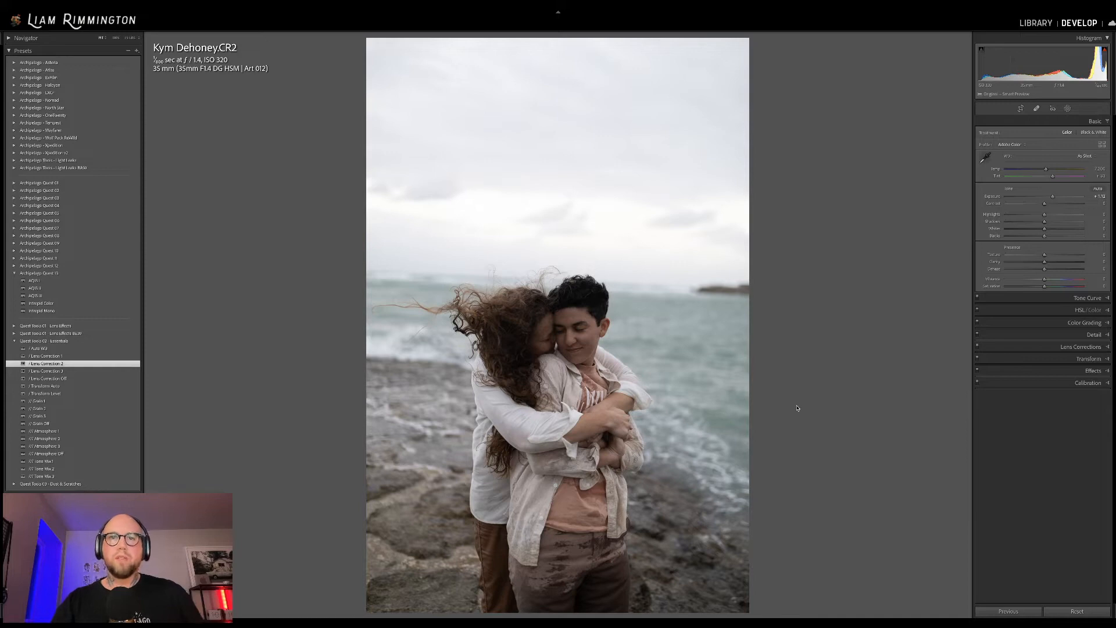
key(backslash)
key(backslash)
key(backslash)
key(backslash)
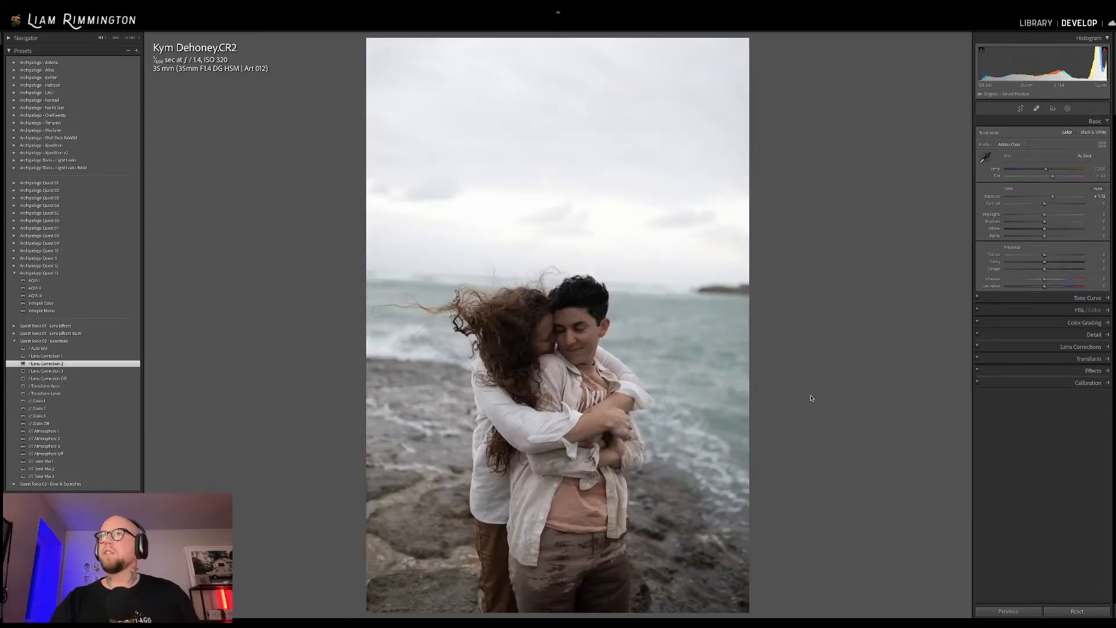
Raise the seaside photo's exposure to about +1.6 and straighten its tilted horizon with the crop tool.
drag(1098, 196, 1056, 196)
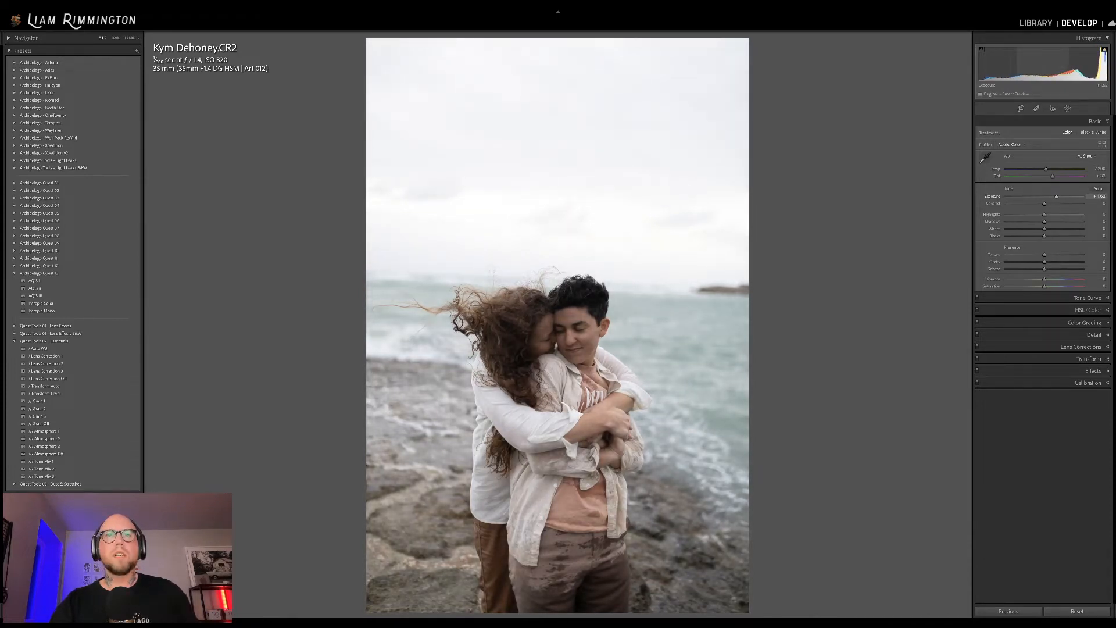
key(r)
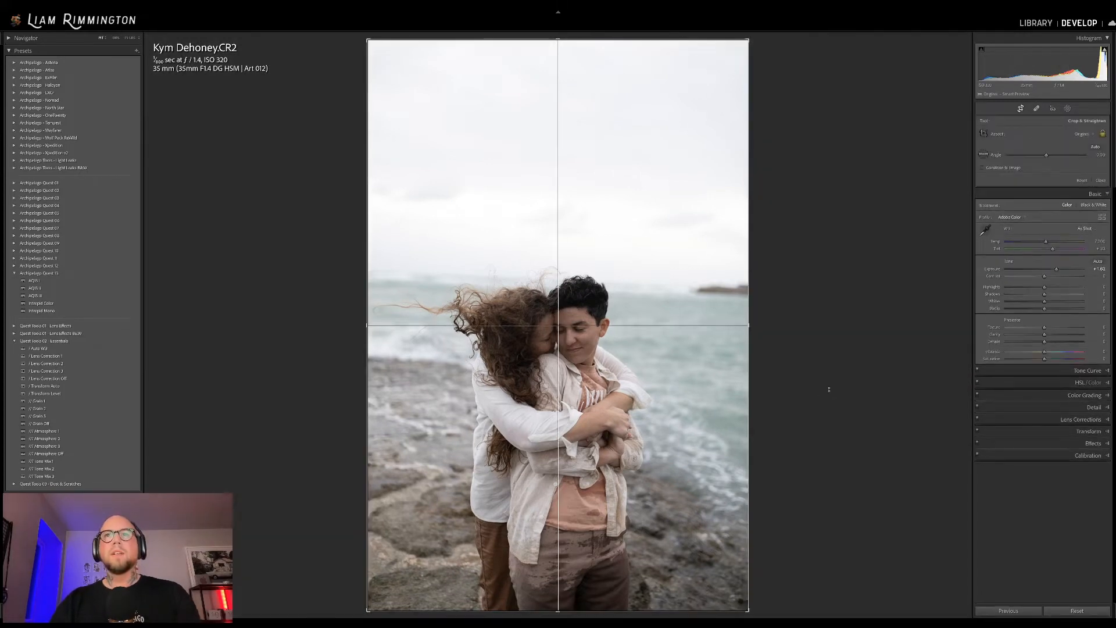
drag(830, 382, 830, 378)
key(Return)
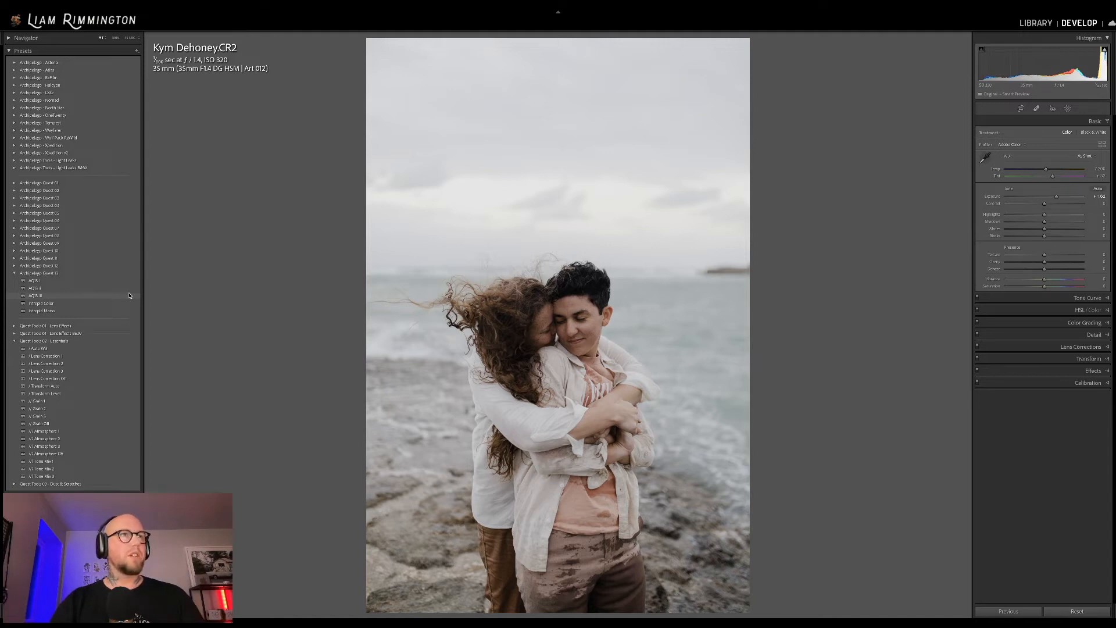
Apply the third Archipelago Quest 13 preset to the seaside photo and check it against the original.
click(125, 297)
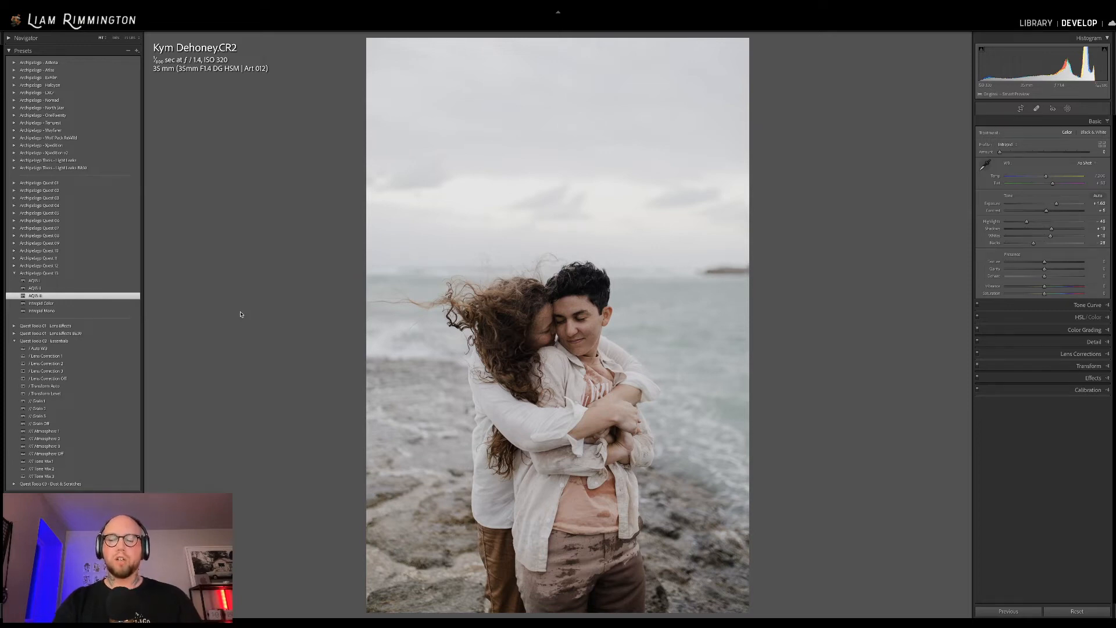
key(backslash)
key(backslash)
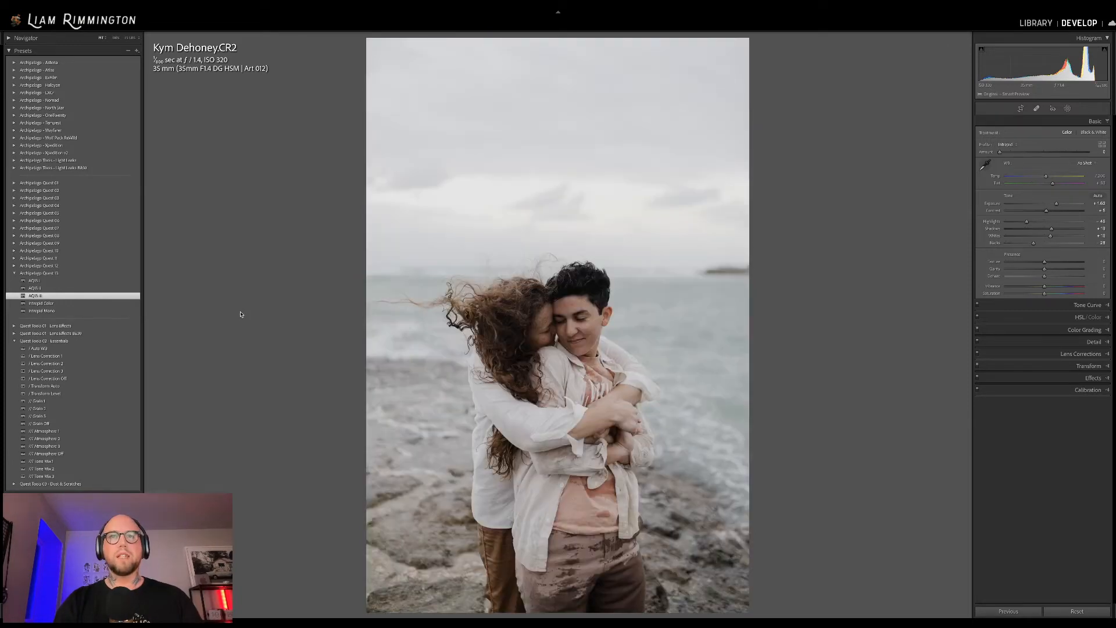
key(backslash)
key(backslash)
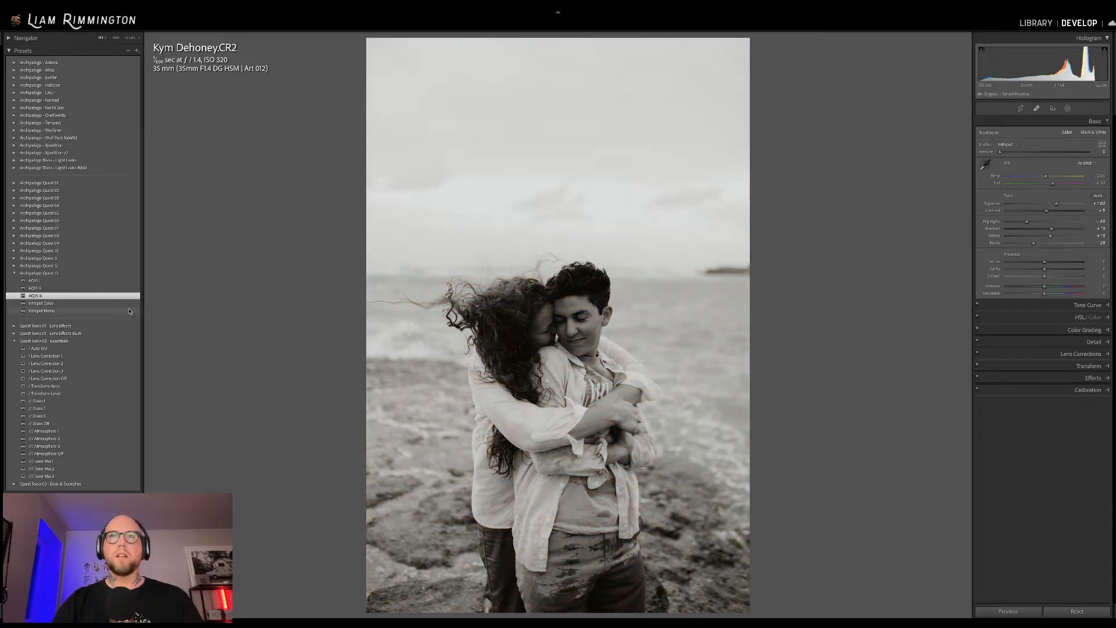
Apply Intrepid Color to the seaside photo, increase the profile amount to about 177, and raise the exposure to about +1.8.
click(131, 303)
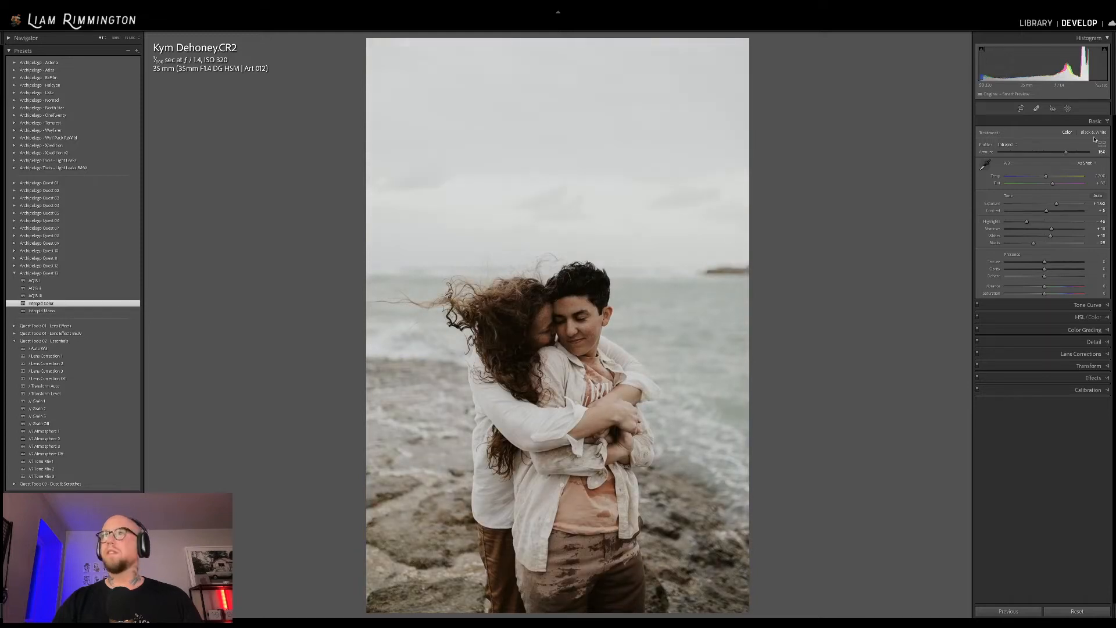
mouse_move(1066, 153)
mouse_down()
mouse_move(1026, 152)
mouse_move(1079, 161)
mouse_up()
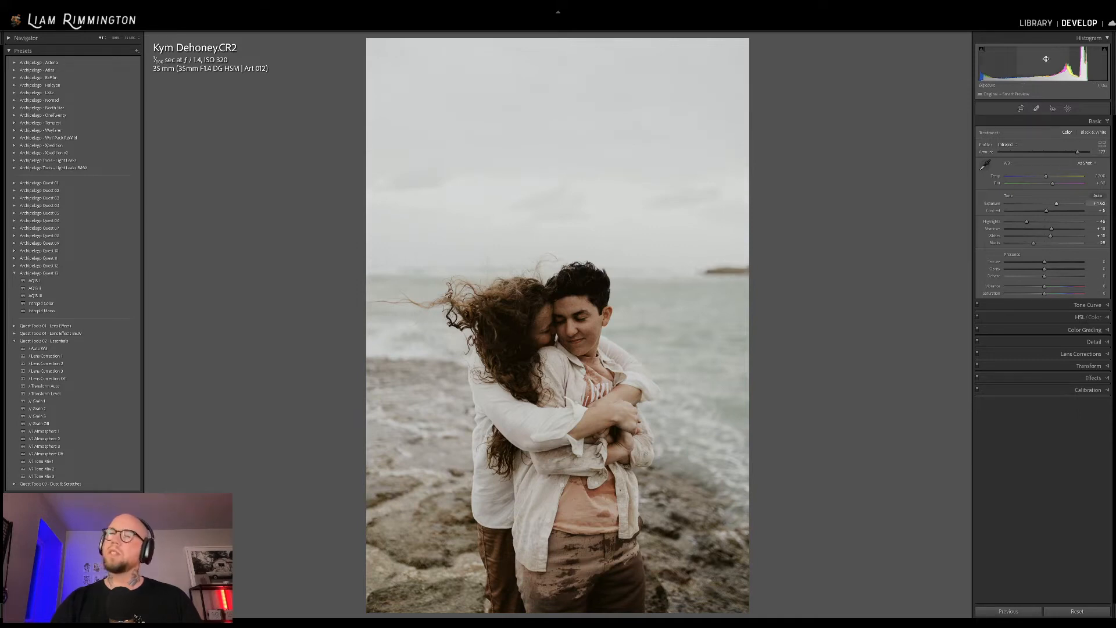
drag(1047, 58, 1049, 59)
drag(1057, 204, 1059, 203)
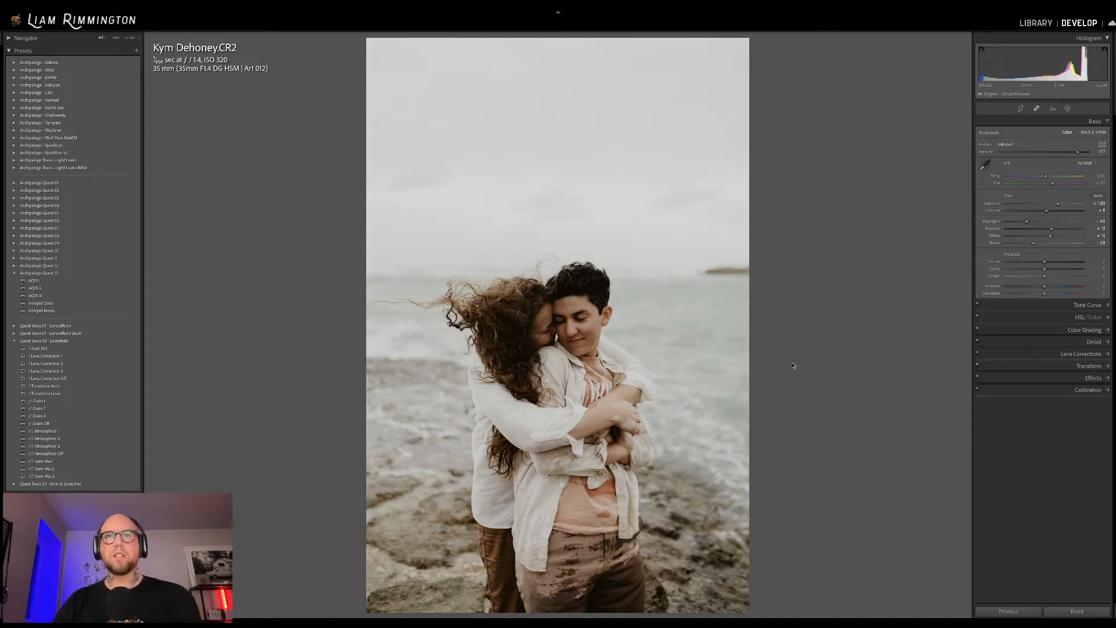
Compare the seaside couple before and after editing side by side, examining their faces and skin tones up close.
key(y)
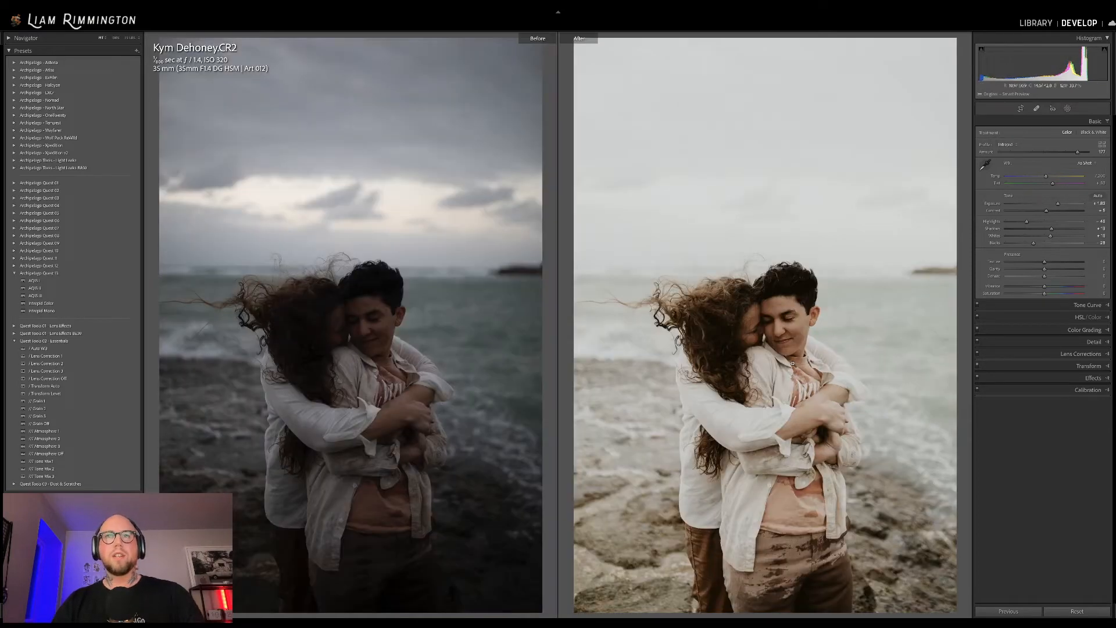
click(769, 340)
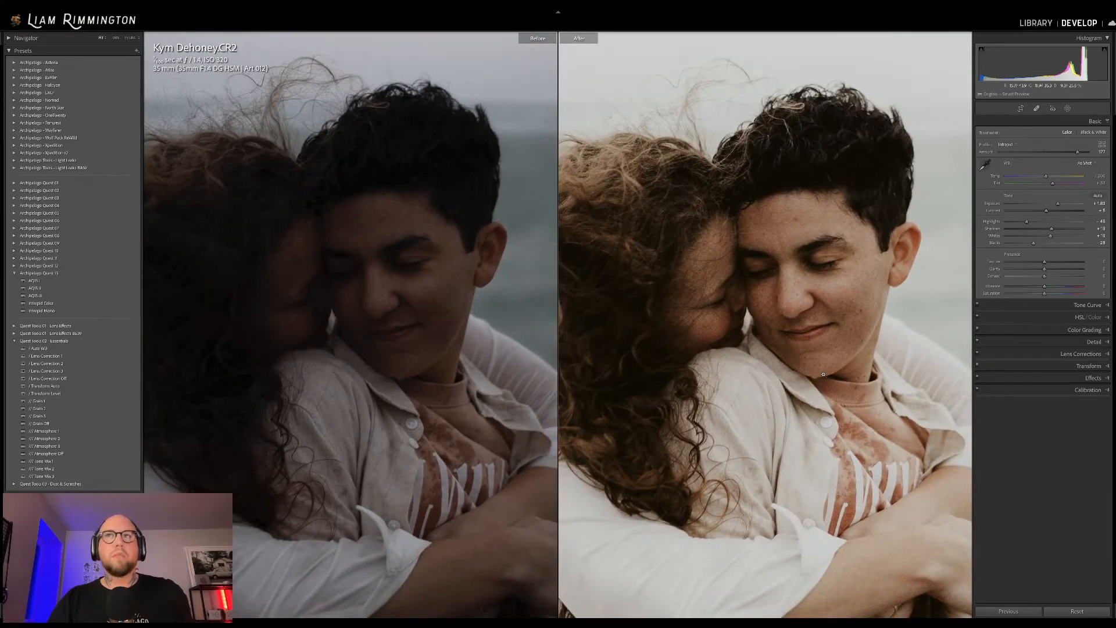
click(823, 375)
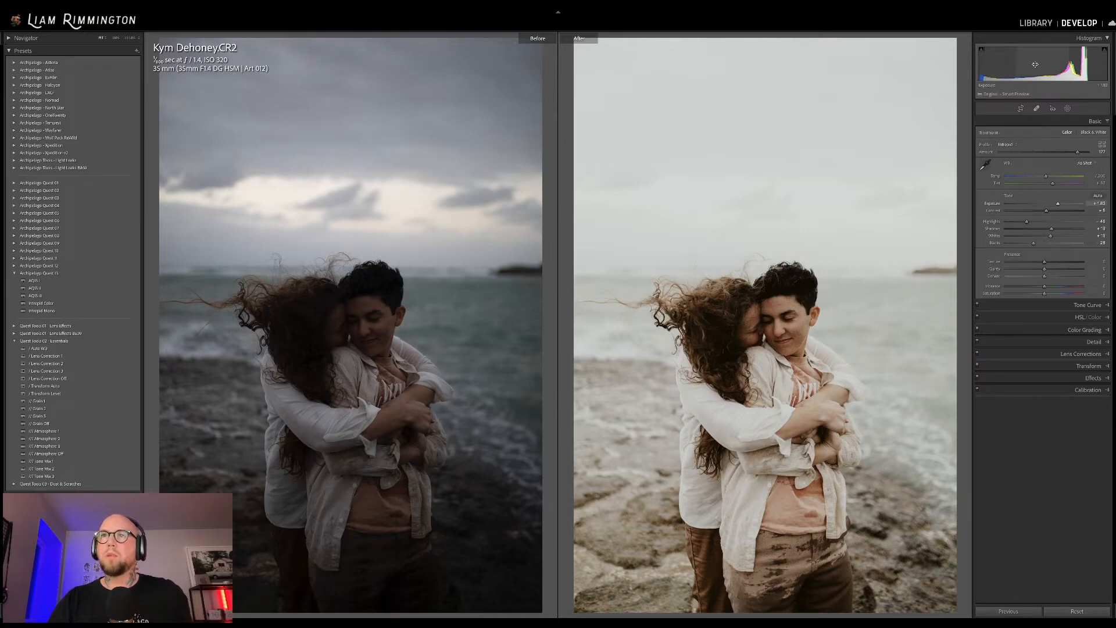
Recover the bright sky by lowering the highlights to -100, lift the shadows, and bring the exposure to about +1.6.
drag(1078, 66, 1035, 65)
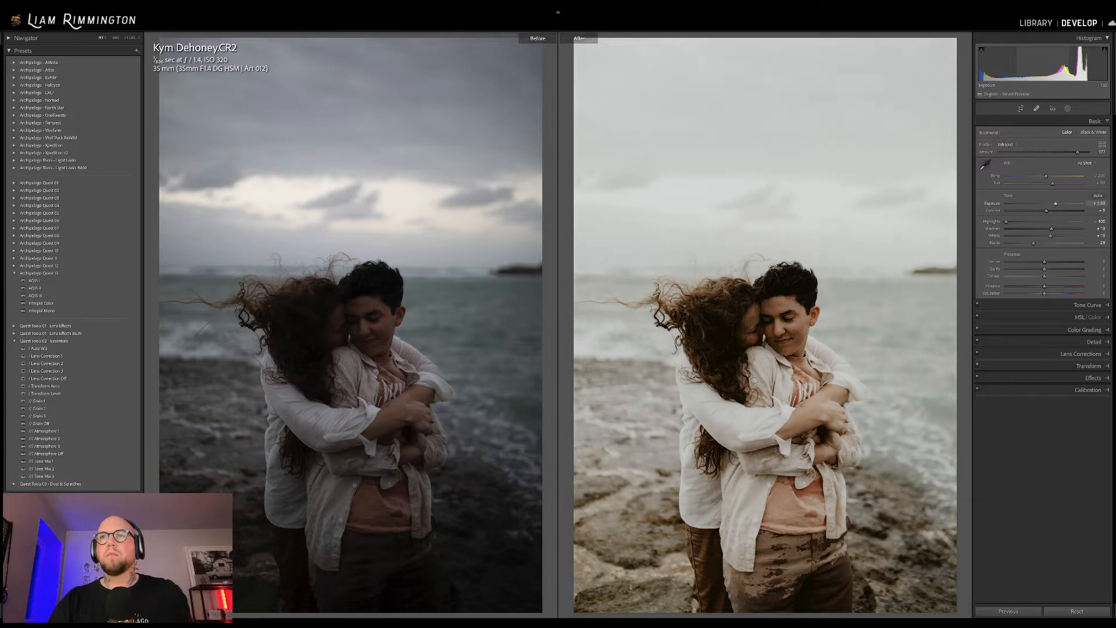
drag(1052, 229, 1059, 229)
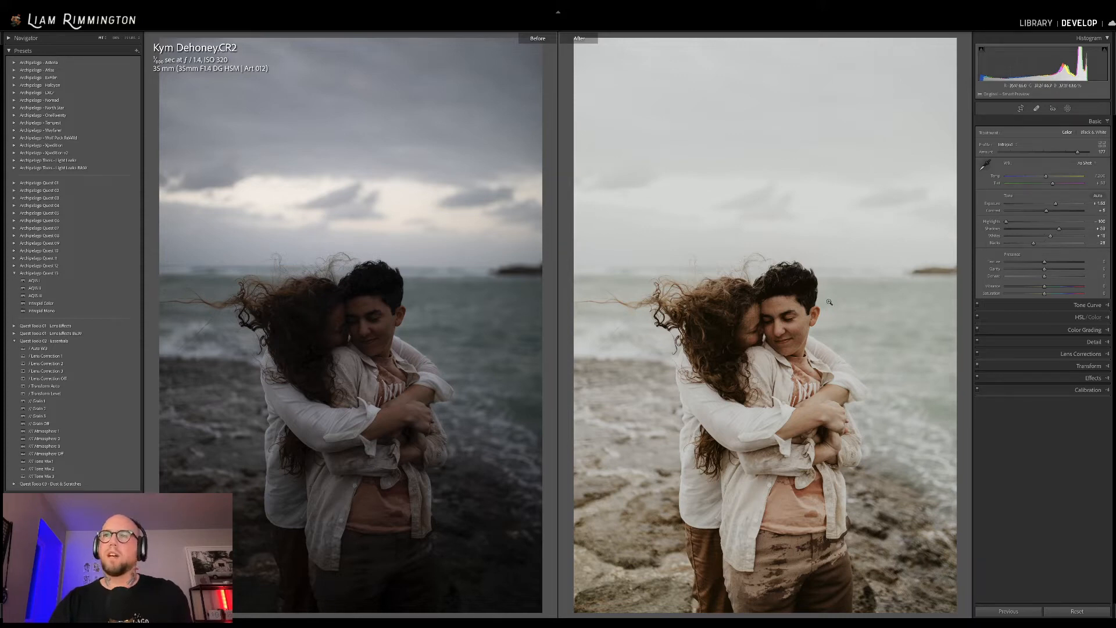
drag(1038, 65, 1042, 65)
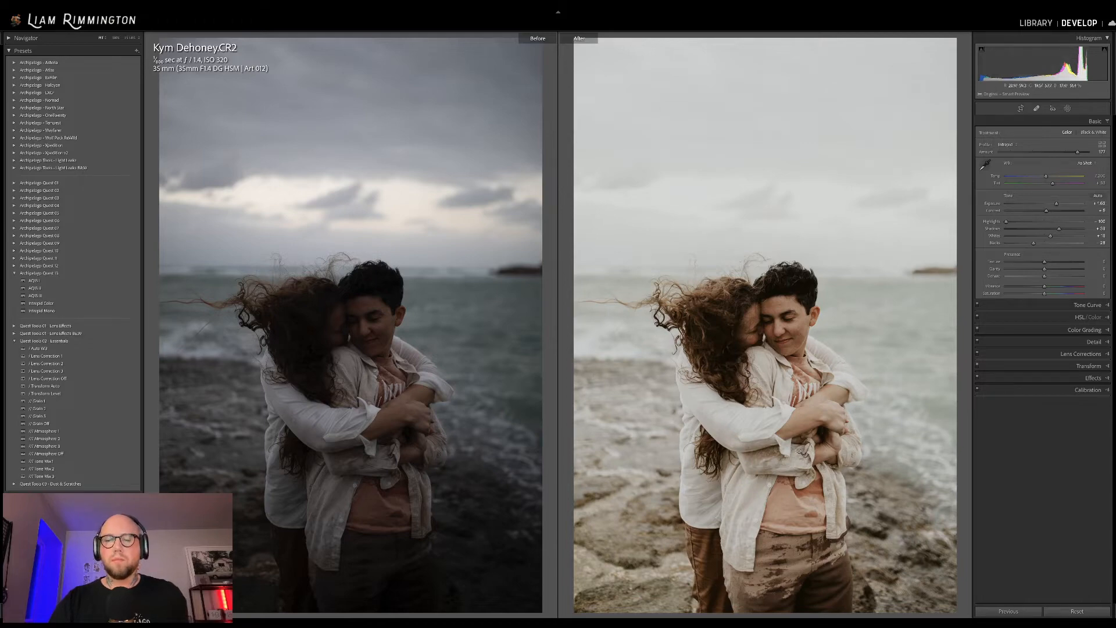
Zoom in on the seaside couple's faces in the single-photo view and compare the edit repeatedly with the original.
key(y)
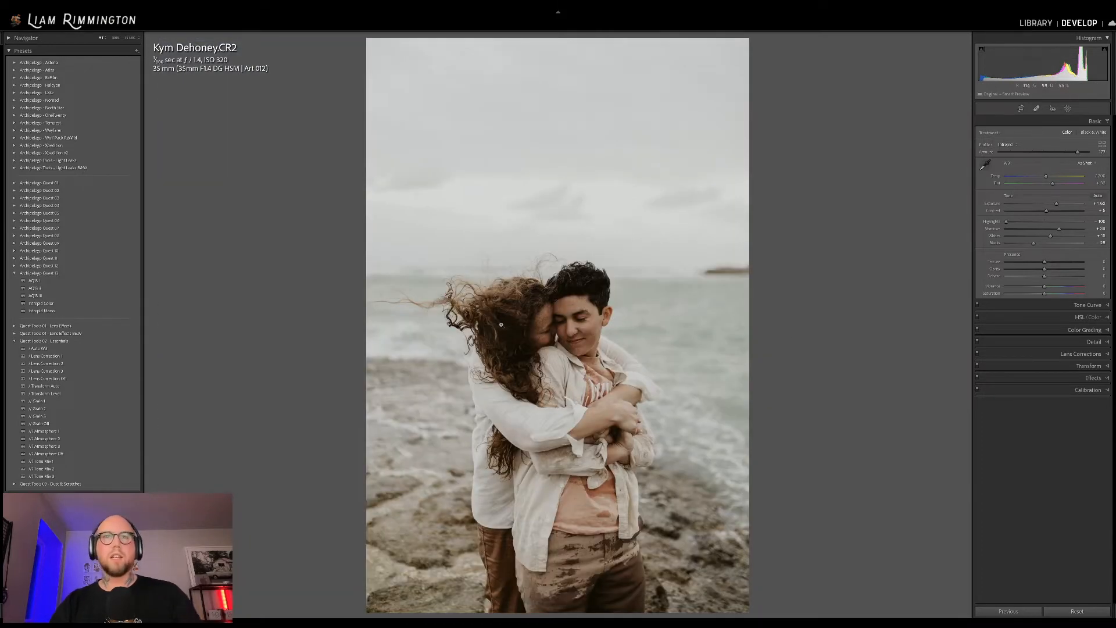
click(558, 320)
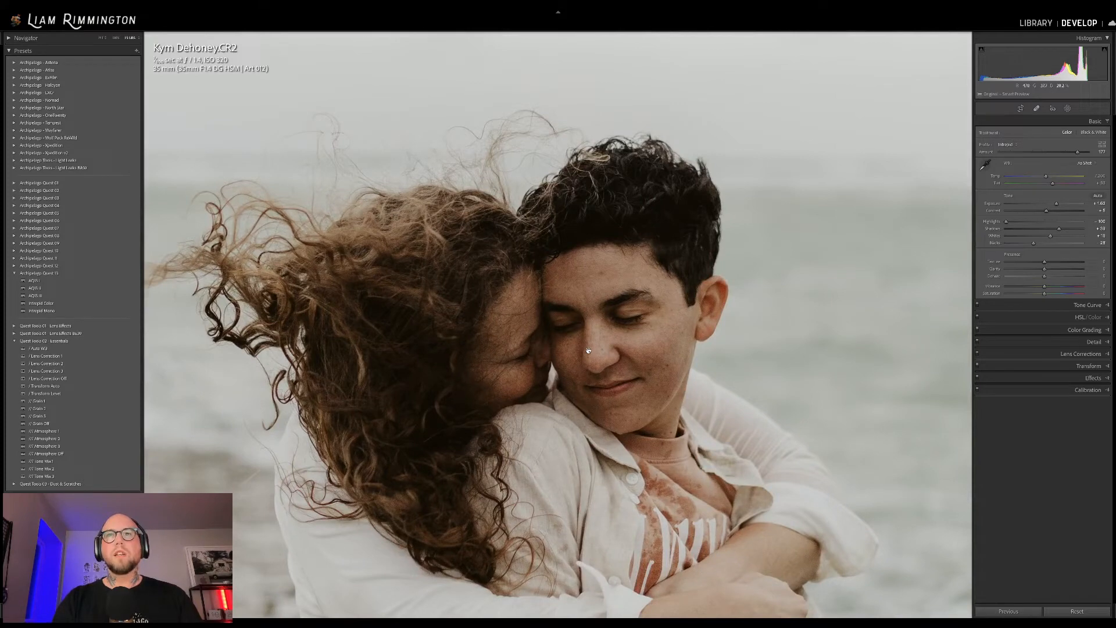
key(backslash)
key(backslash)
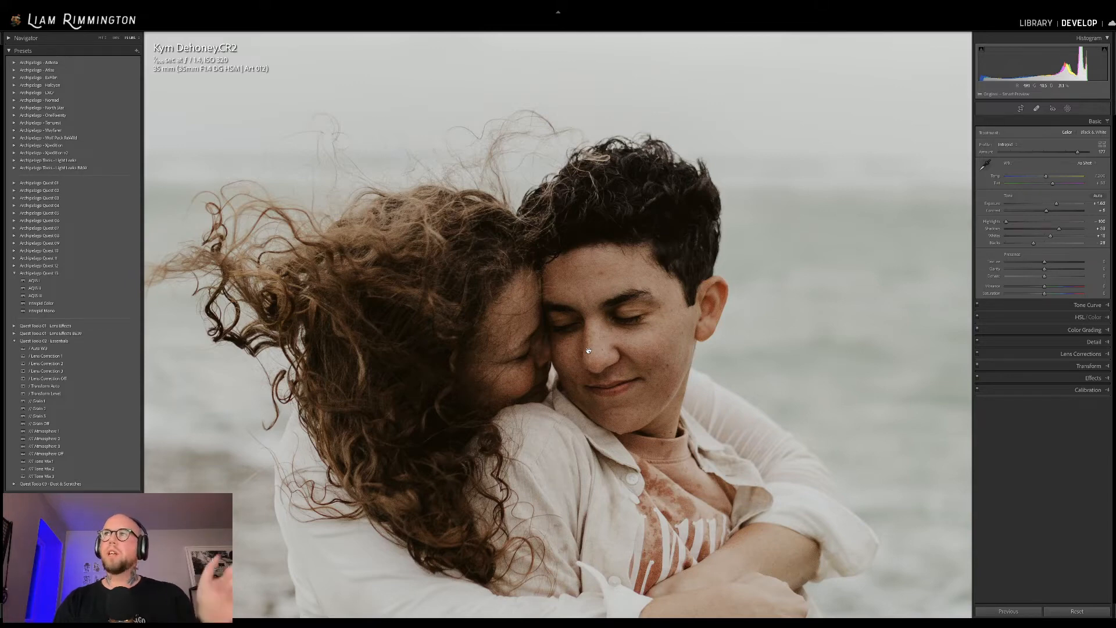
key(backslash)
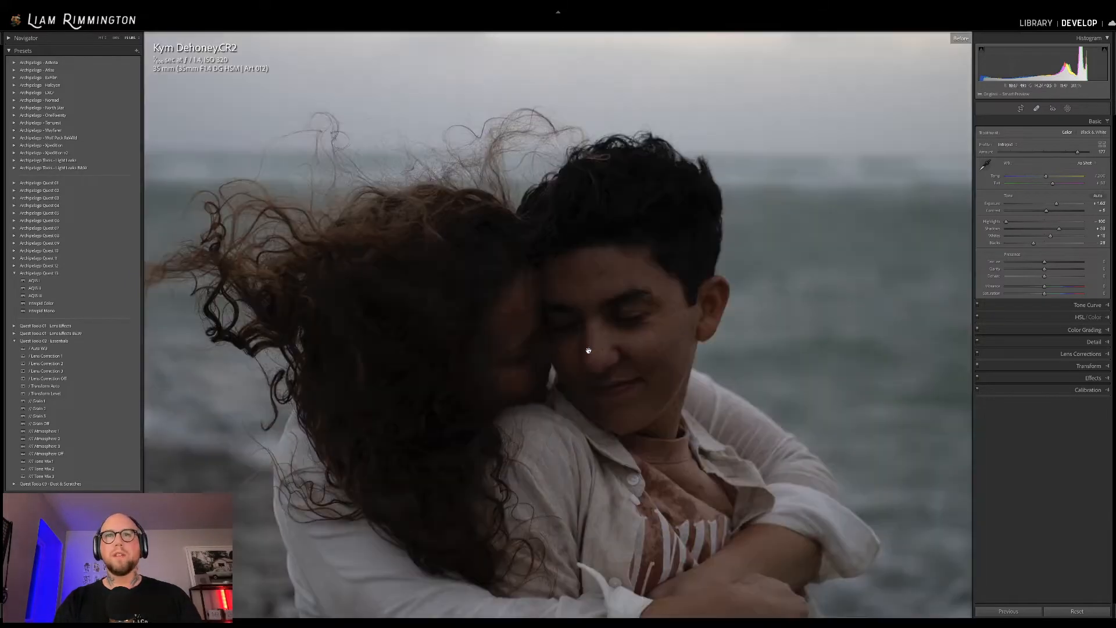
key(backslash)
key(backslash)
key(backslash)
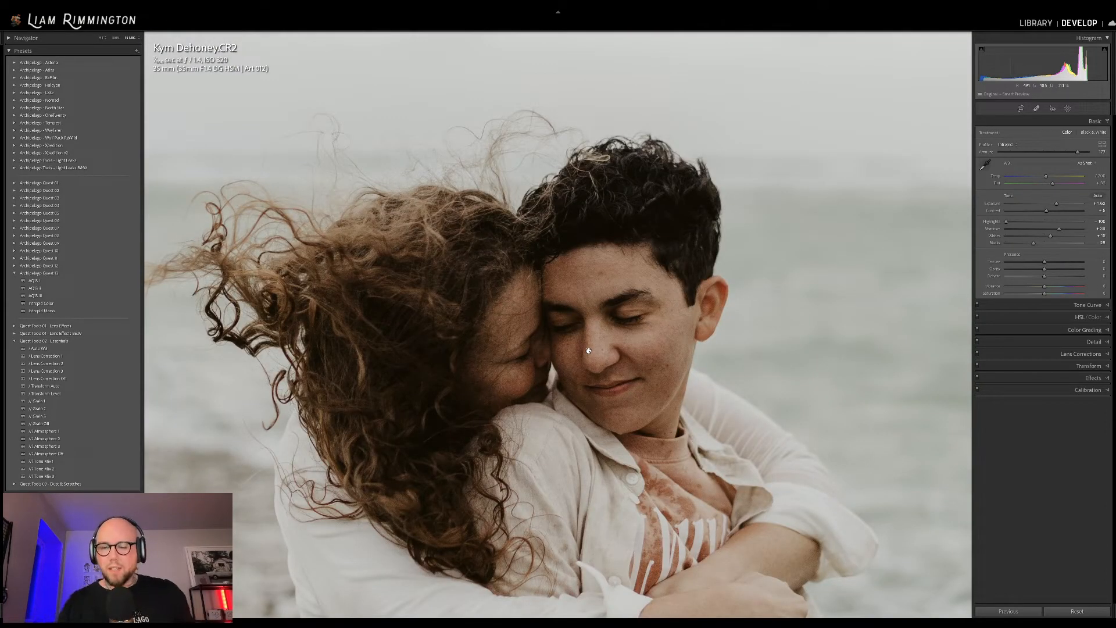
Apply the Grain 2 preset to the seaside couple photo and inspect the grain on their faces up close.
key(backslash)
key(backslash)
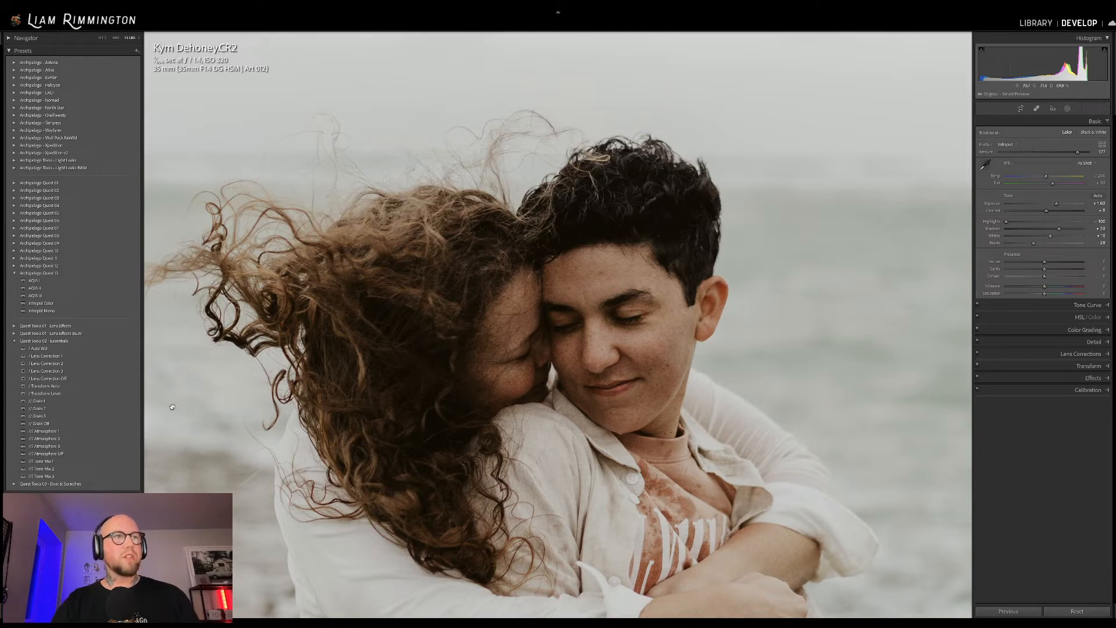
click(92, 411)
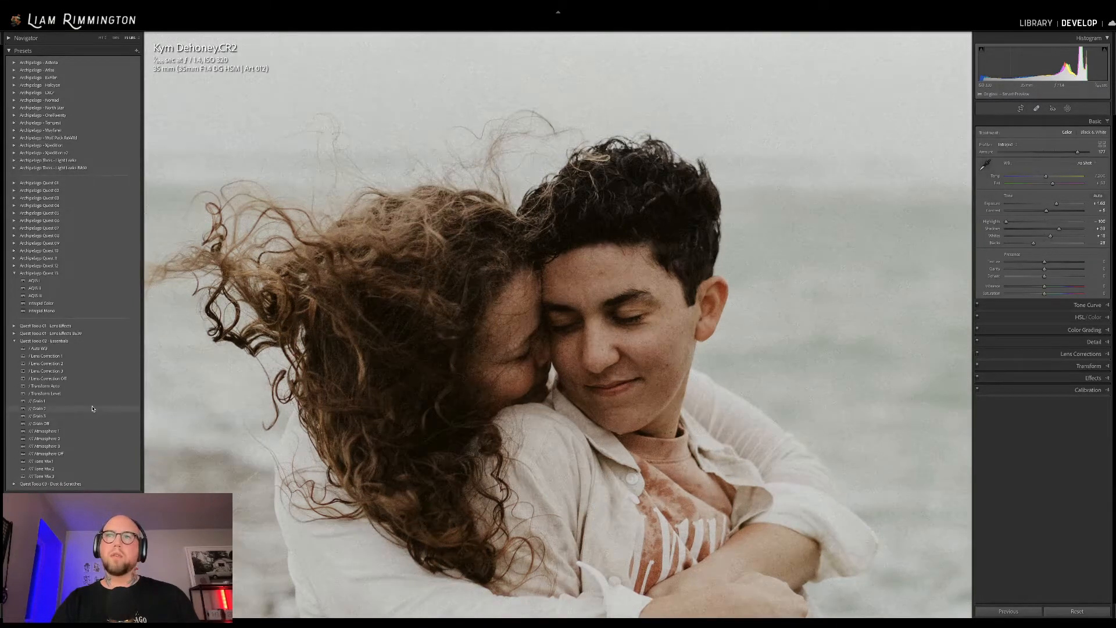
click(92, 409)
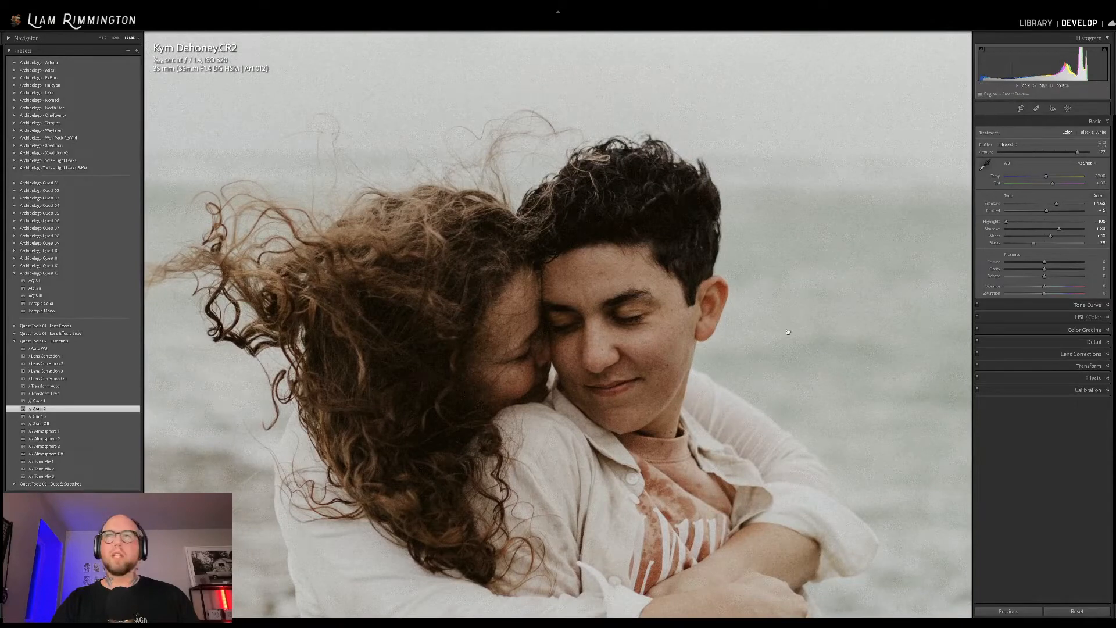
click(814, 304)
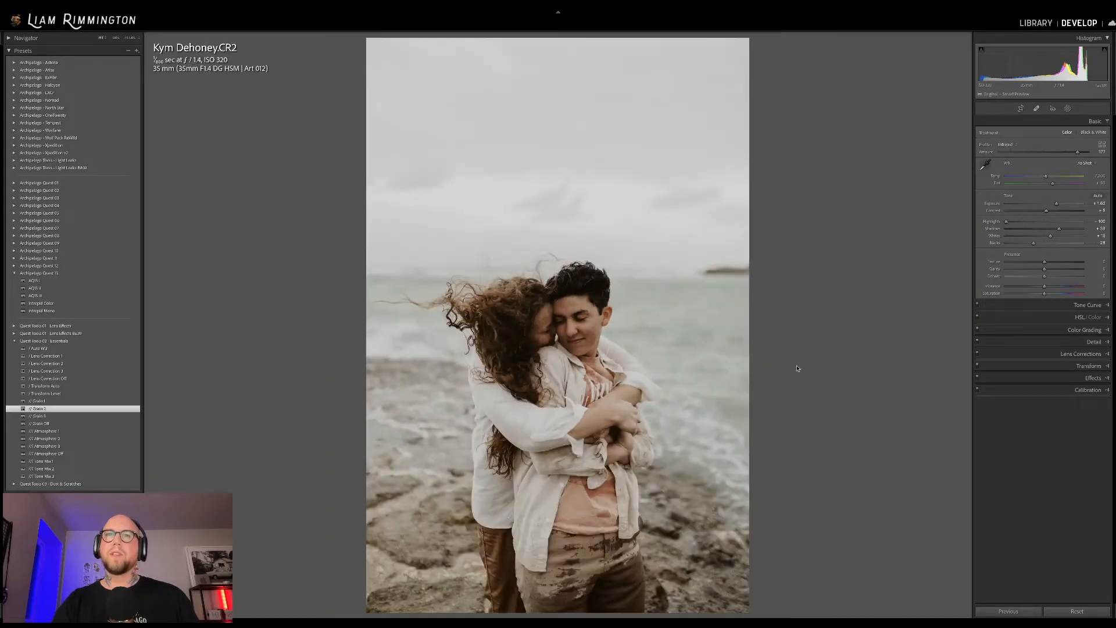
click(626, 332)
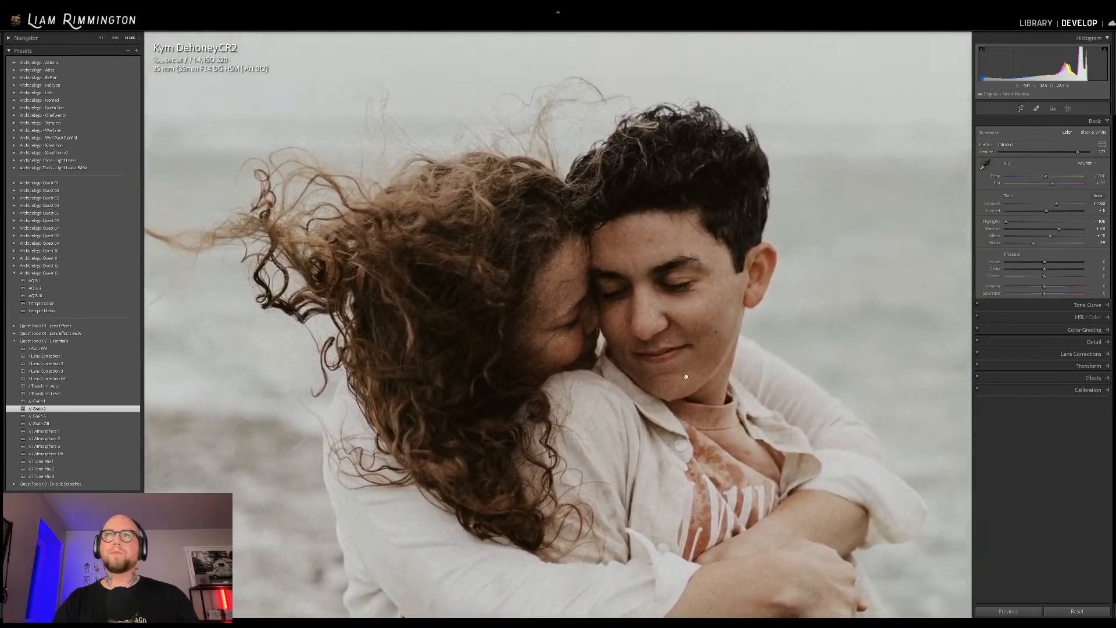
click(739, 283)
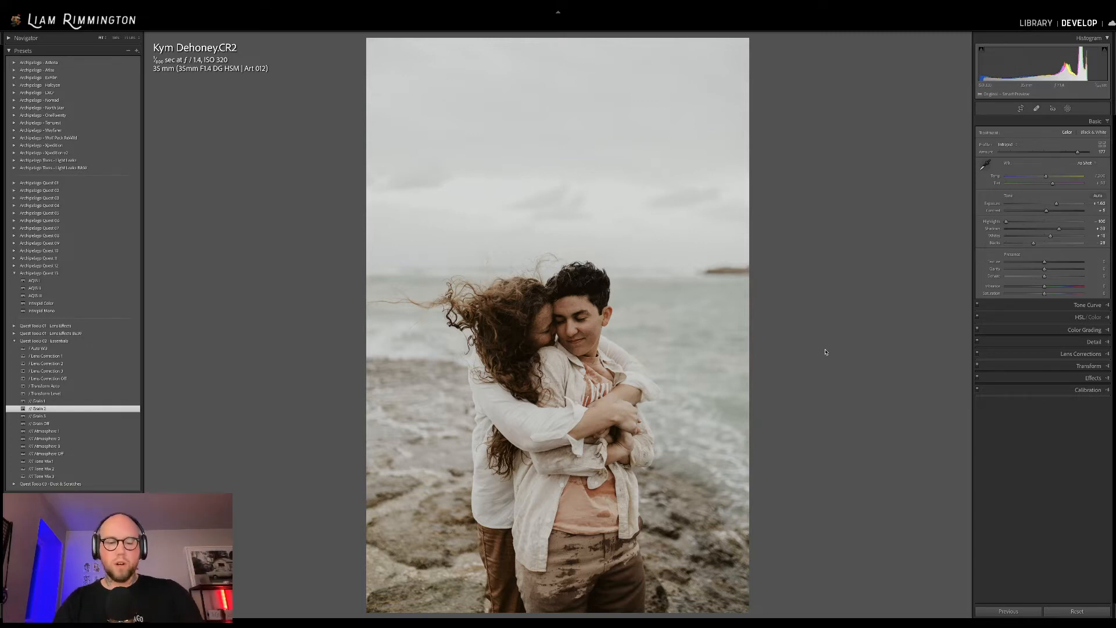
Look over the whole photo set in the grid and reopen the seaside couple photo for editing.
key(g)
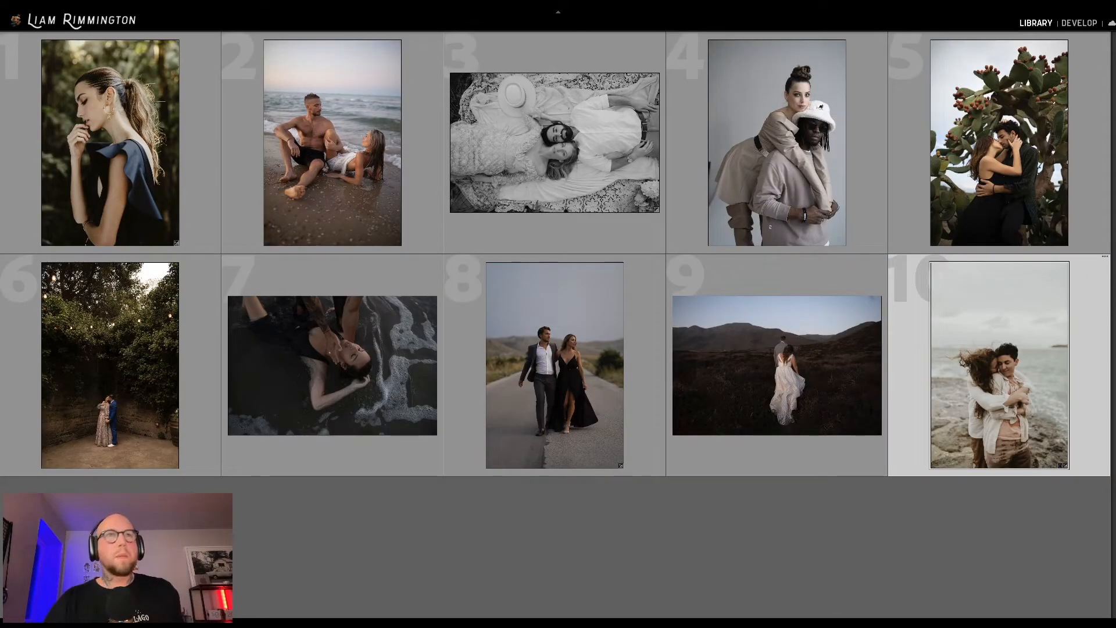
click(691, 573)
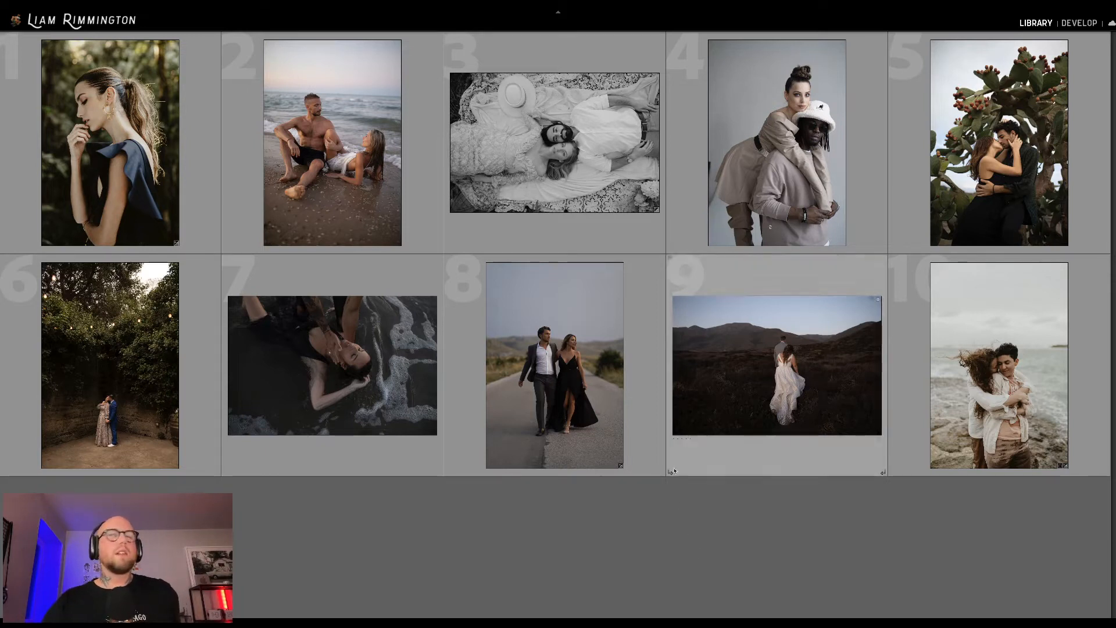
click(956, 364)
key(d)
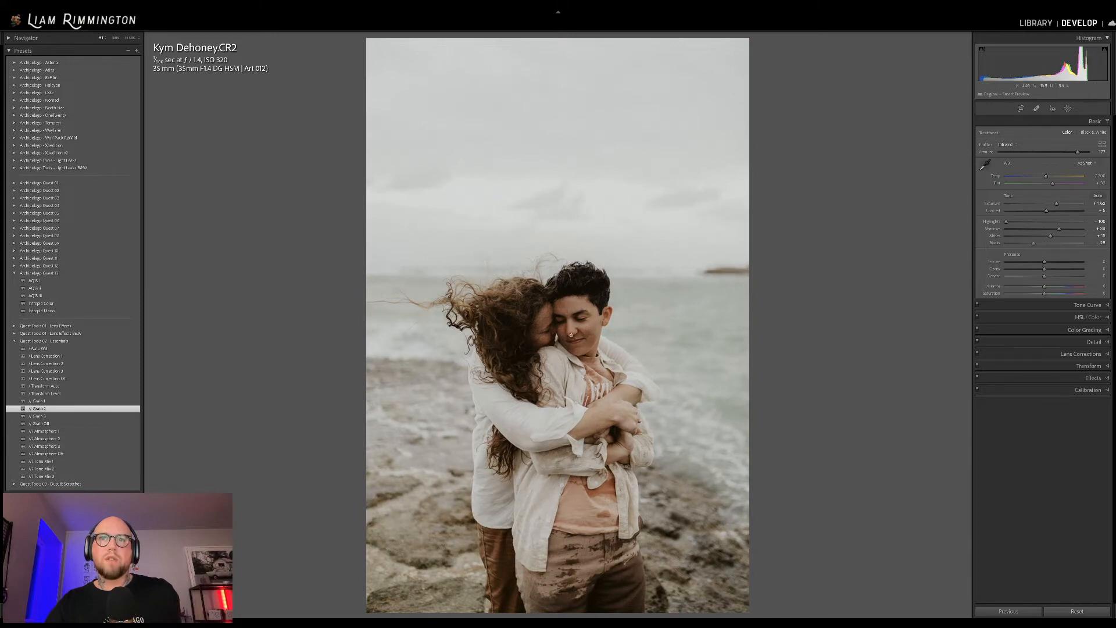
Apply the Atmosphere 3 preset to the seaside couple photo while zoomed in on the faces, and check the full frame.
click(565, 328)
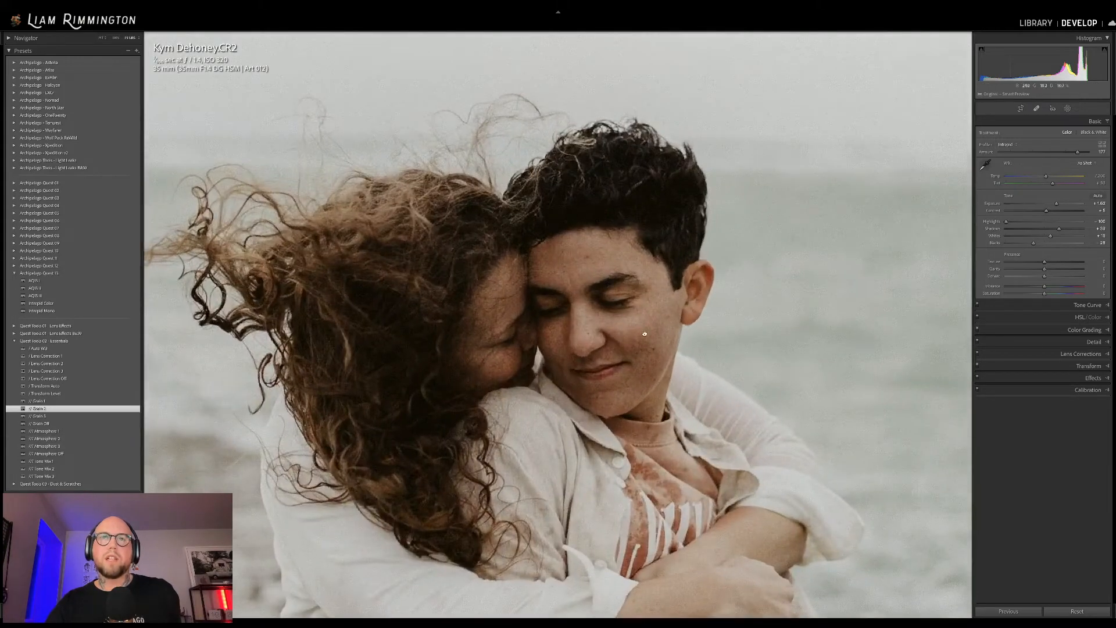
drag(574, 378, 606, 330)
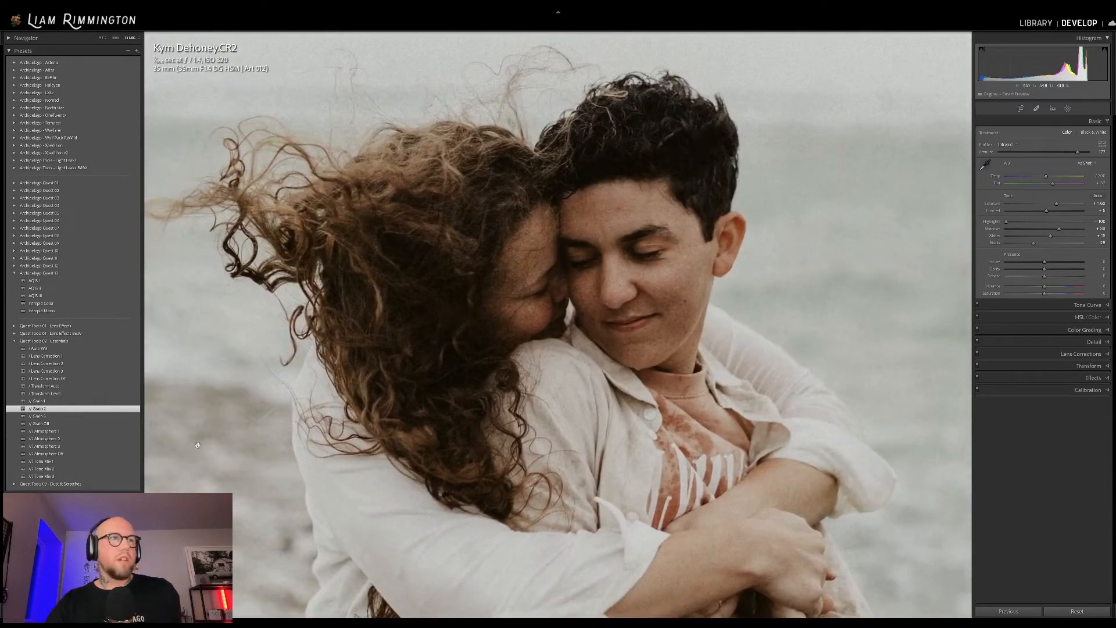
click(118, 446)
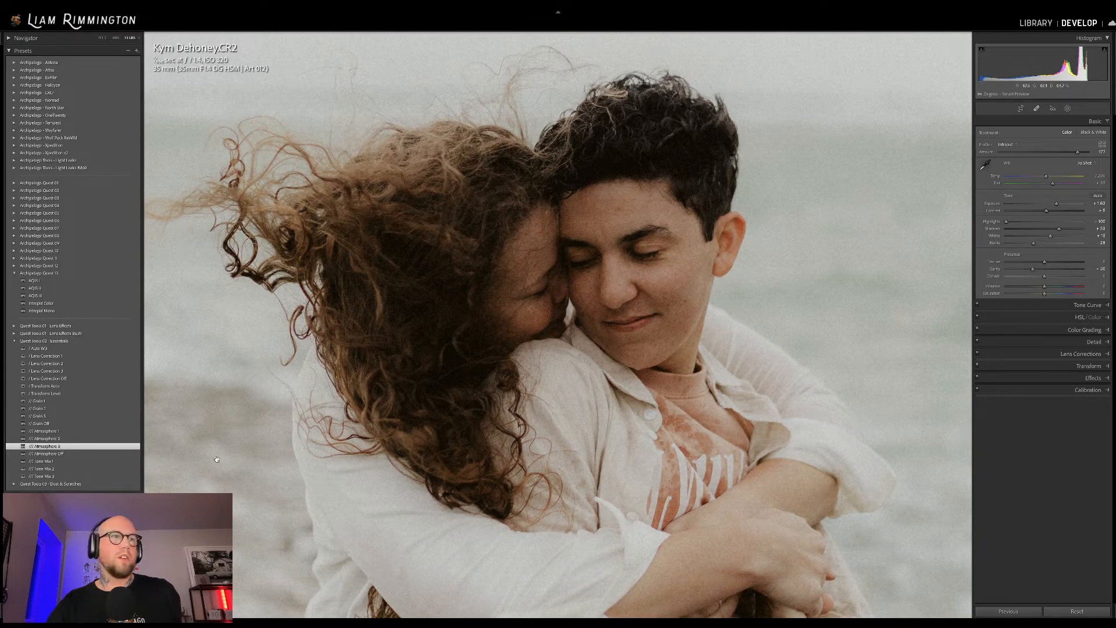
click(683, 287)
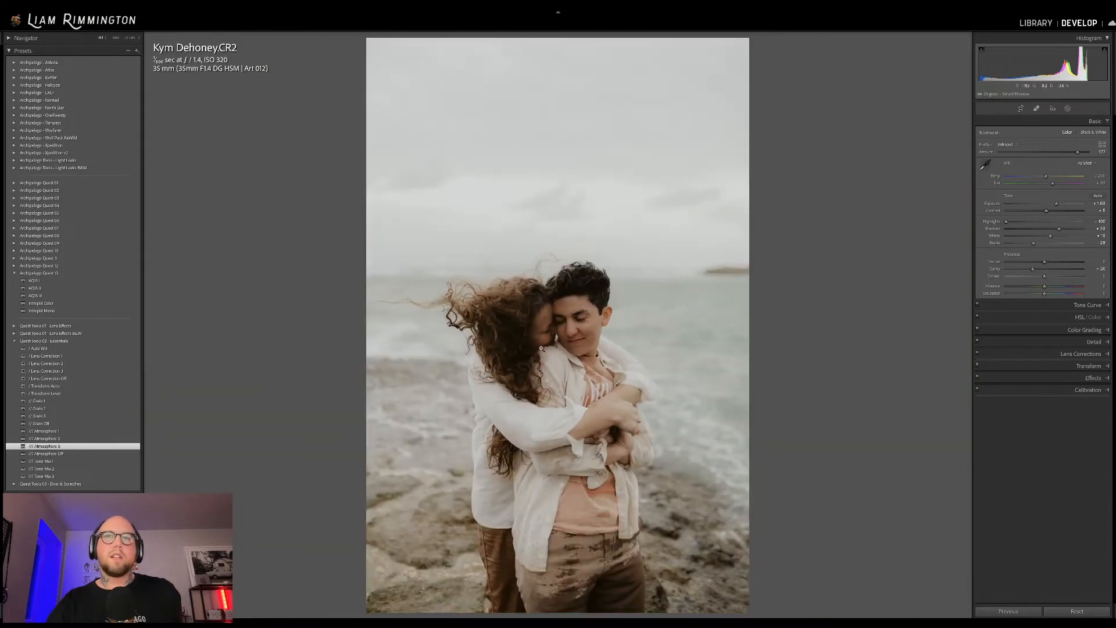
Open the studio portrait of the couple with the white hat from the grid and crop it slightly tighter to remove the dark edge object.
key(g)
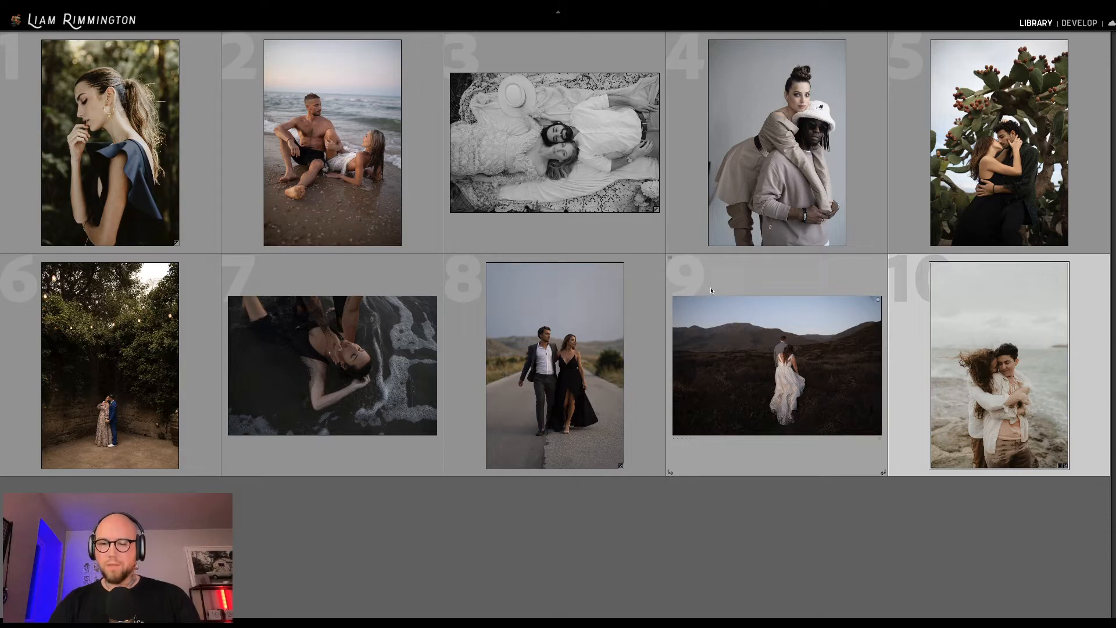
click(569, 528)
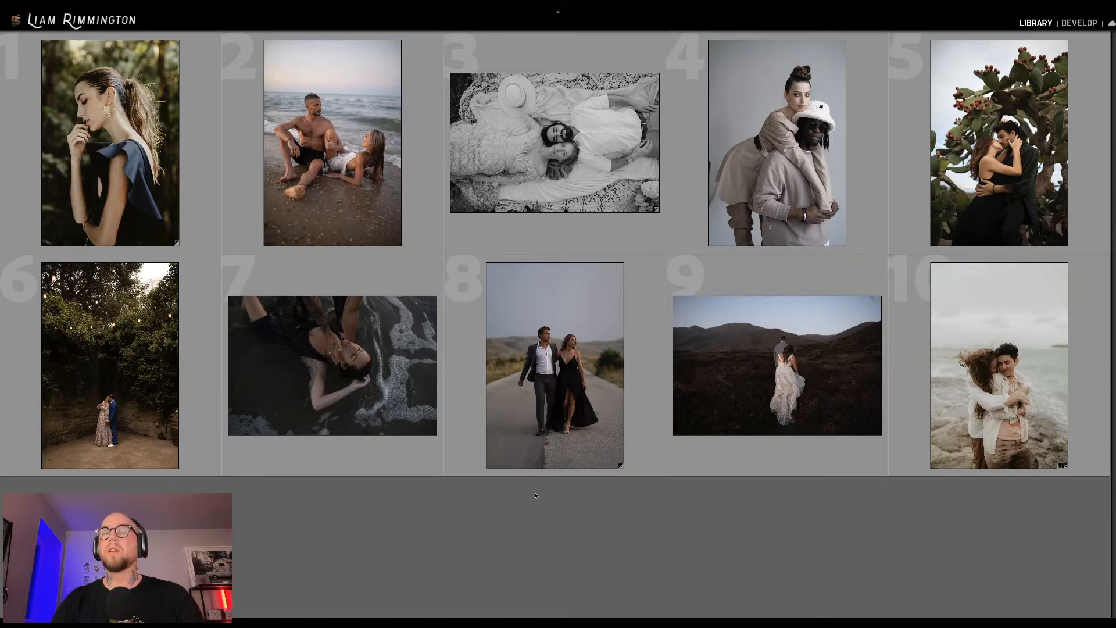
click(807, 142)
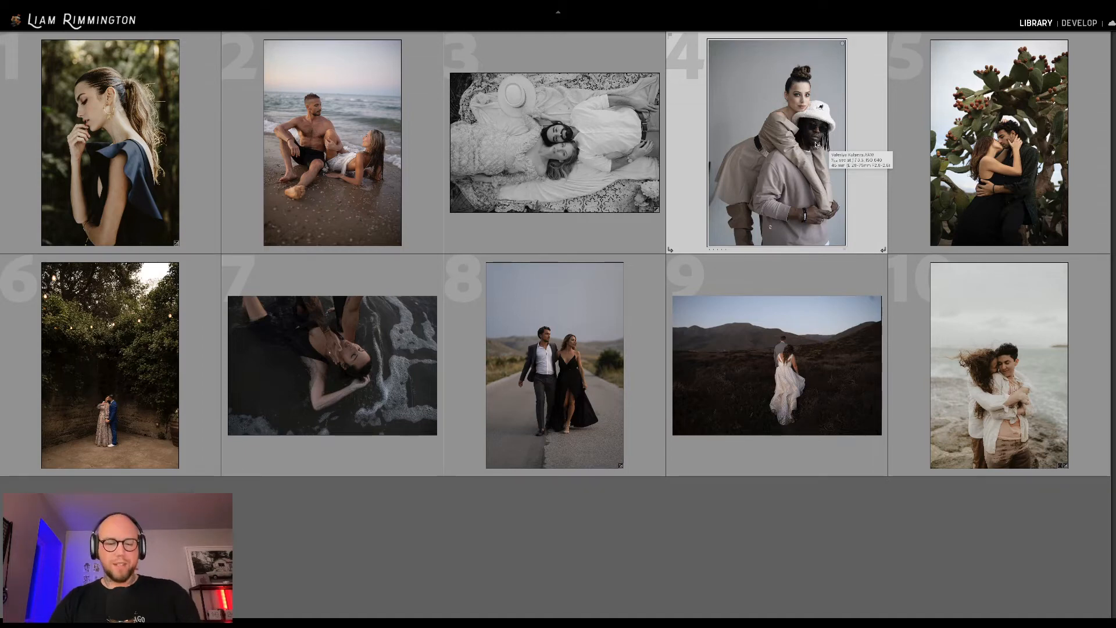
key(d)
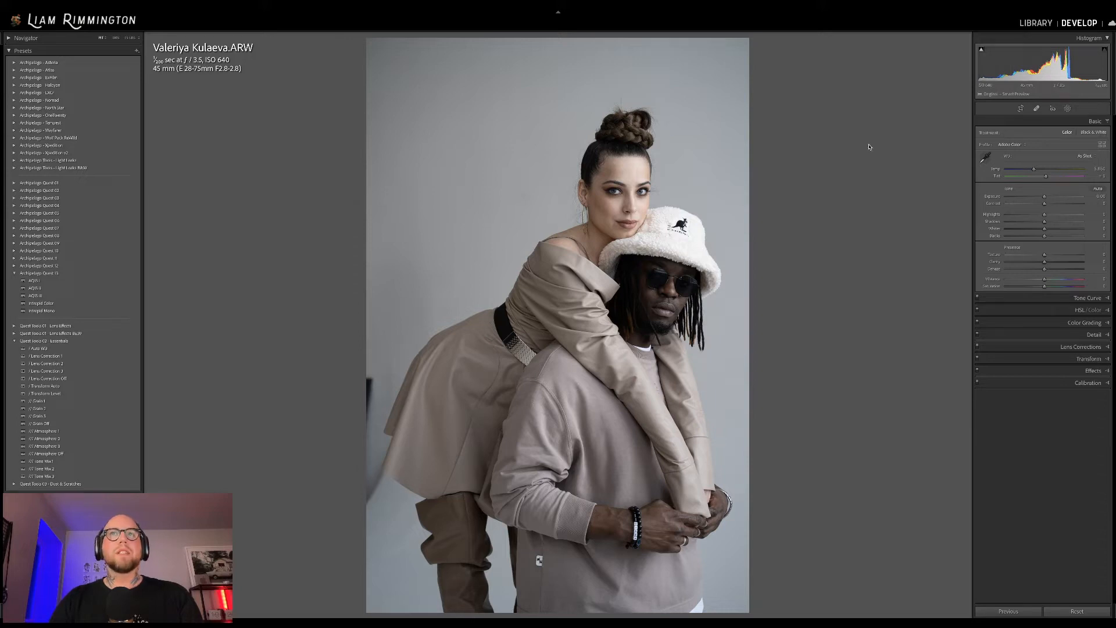
key(r)
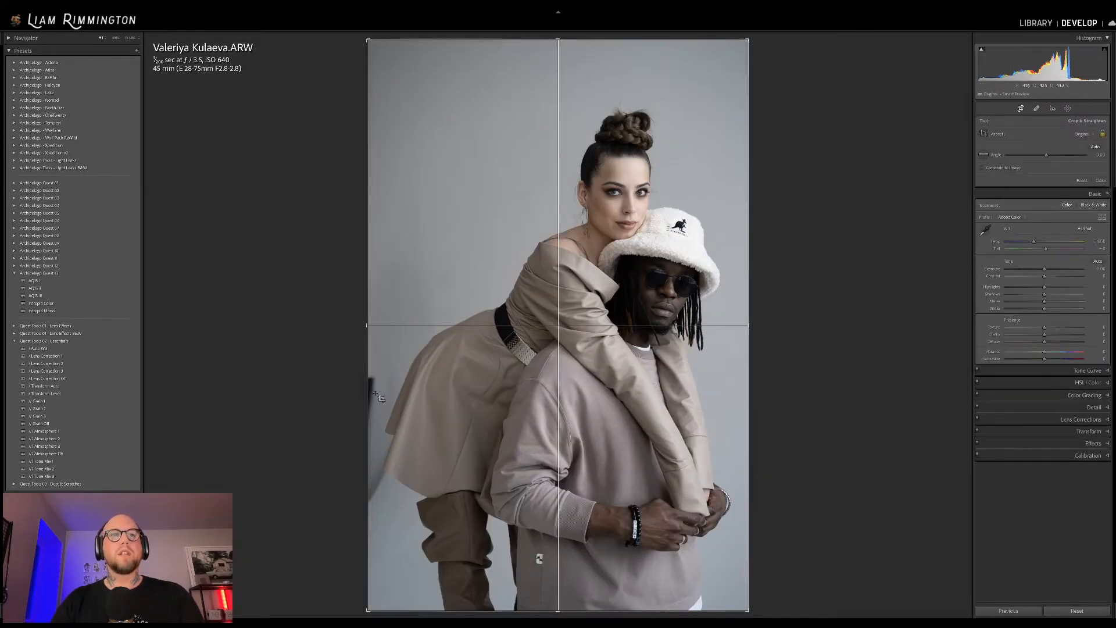
drag(368, 39, 371, 46)
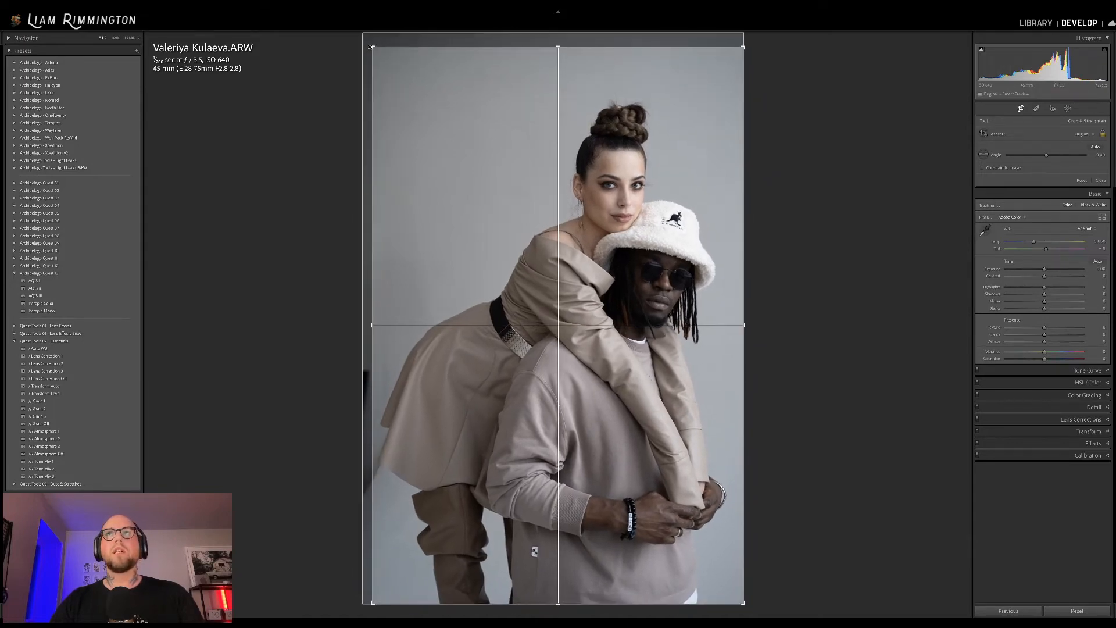
key(r)
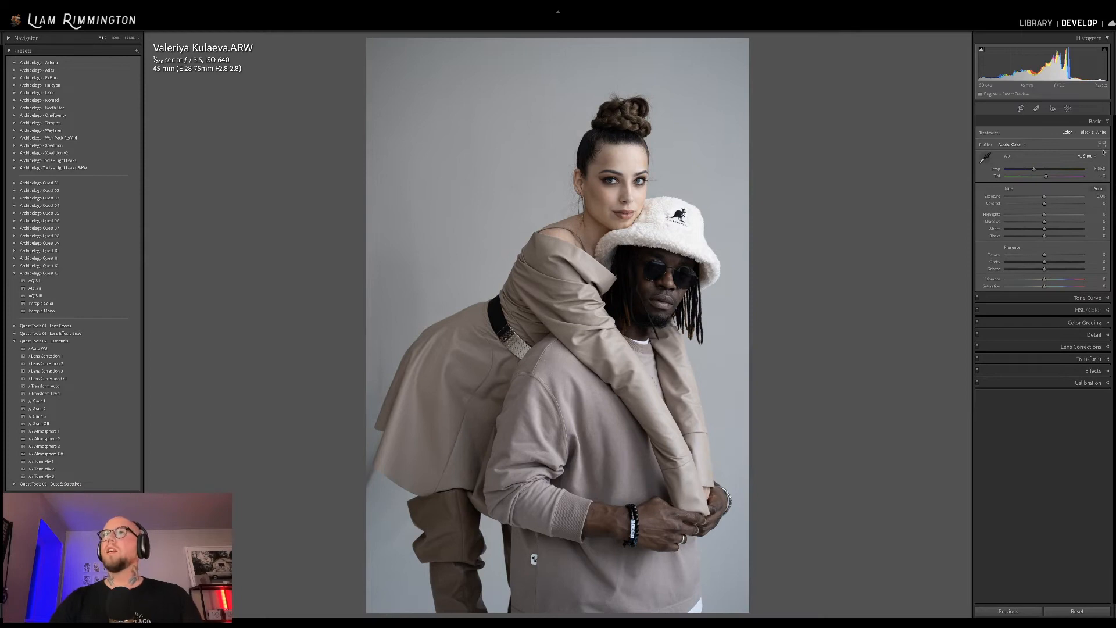
Raise the studio portrait's exposure to about +0.3, warm its temperature slightly, and apply the AQ13 II preset.
drag(1045, 196, 1046, 196)
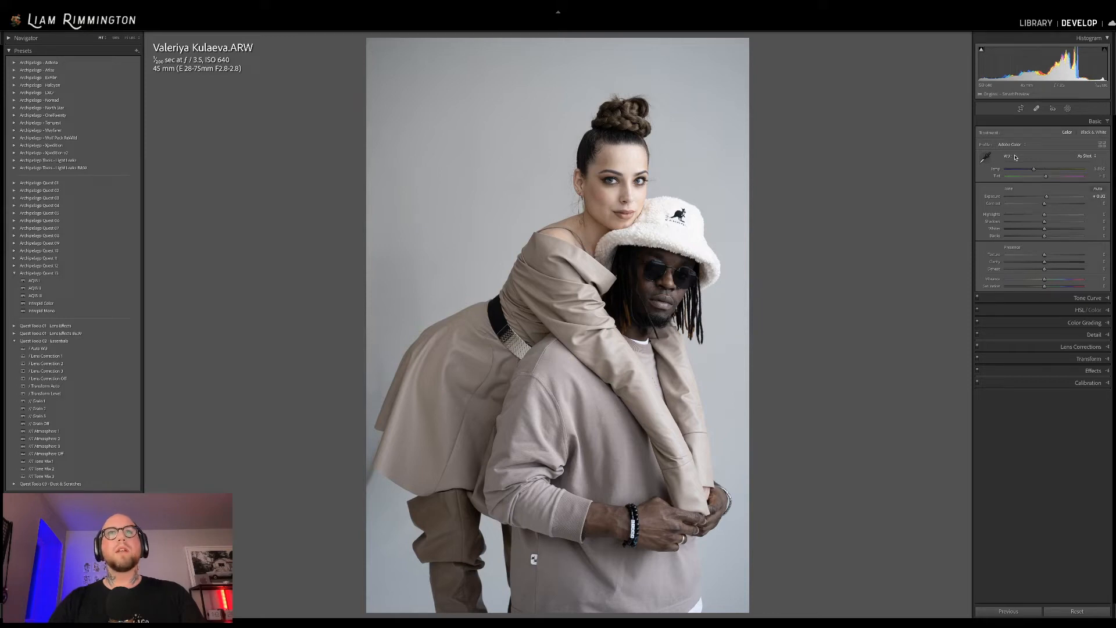
drag(1035, 169, 1036, 170)
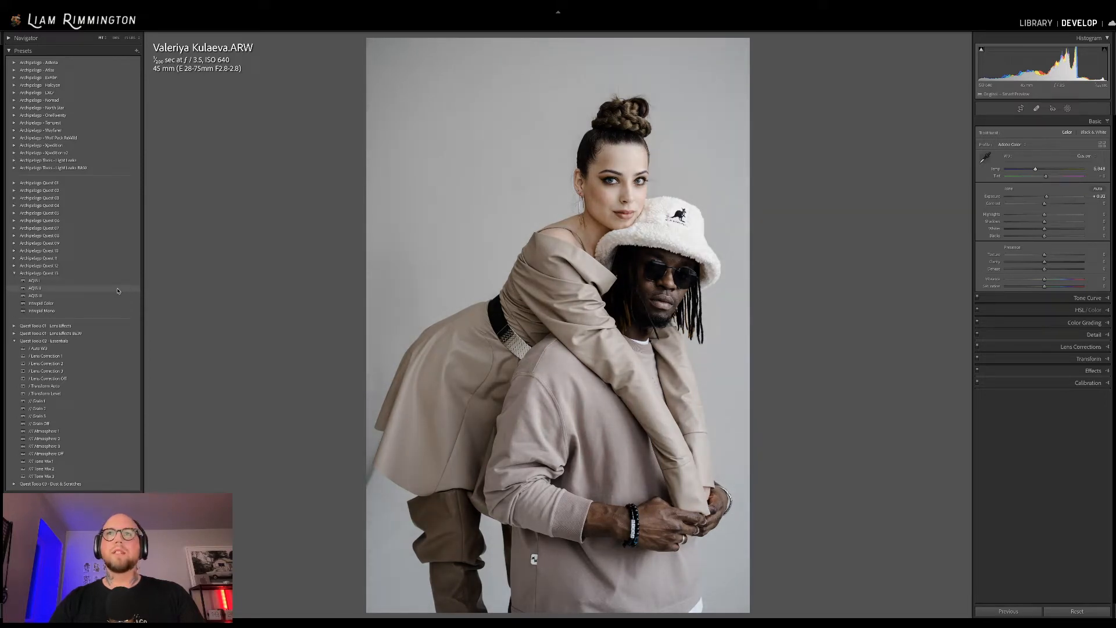
click(118, 289)
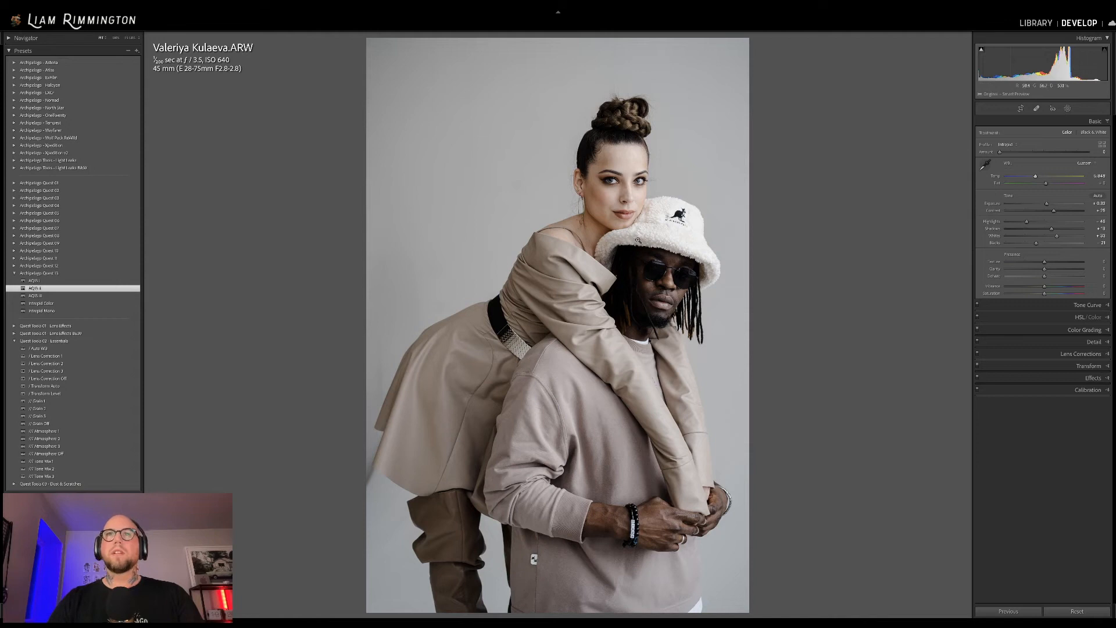
Compare the full-frame studio portrait repeatedly with its unedited original.
key(backslash)
key(backslash)
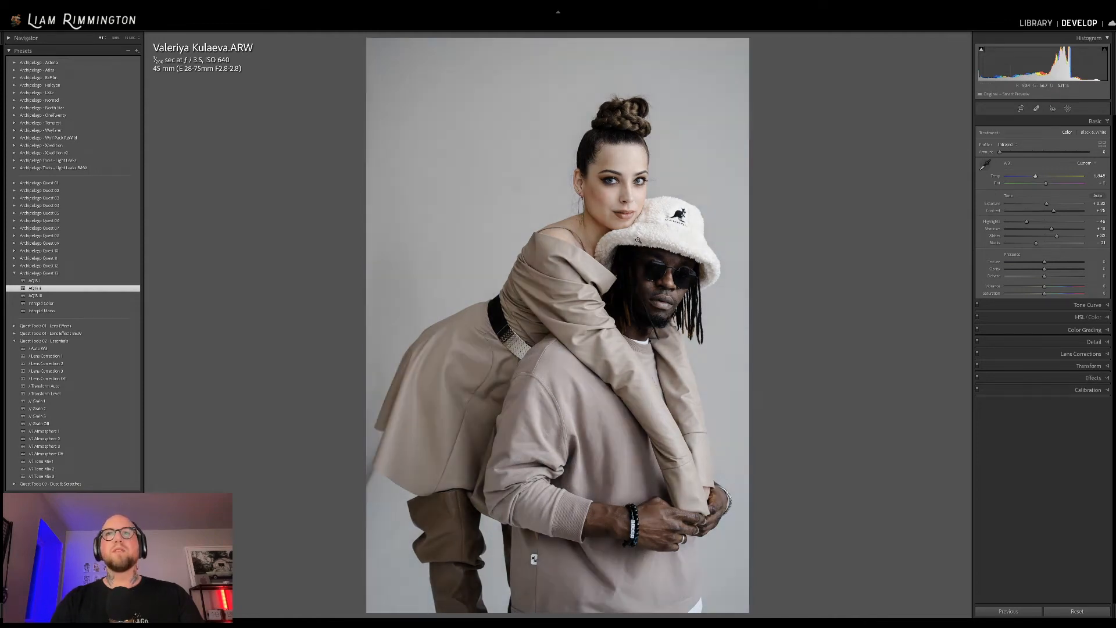
key(backslash)
key(backslash)
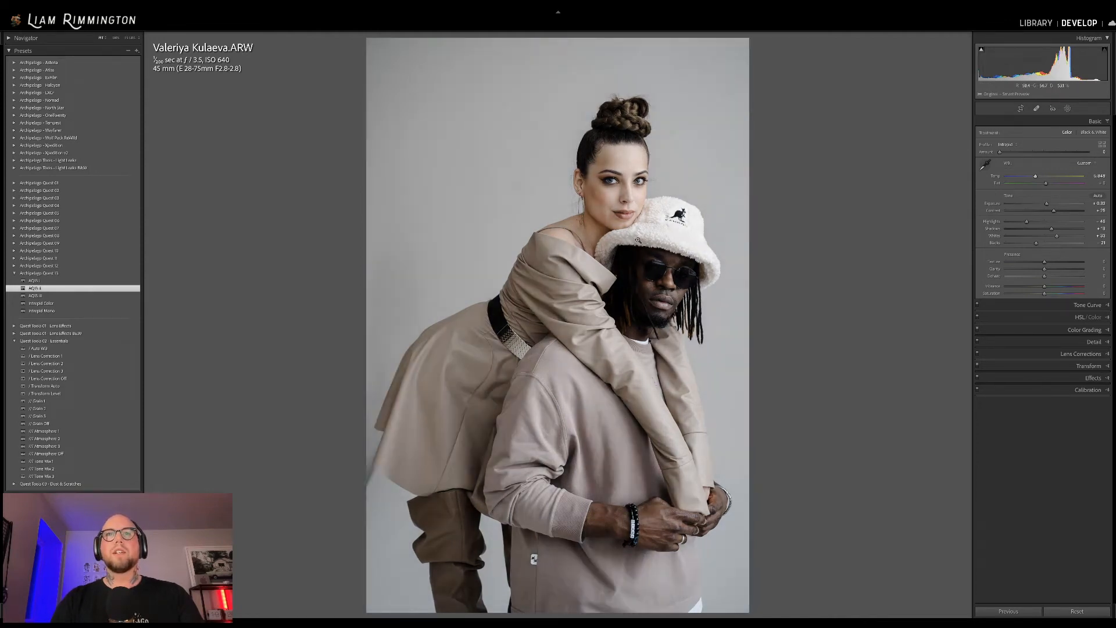
key(backslash)
key(backslash)
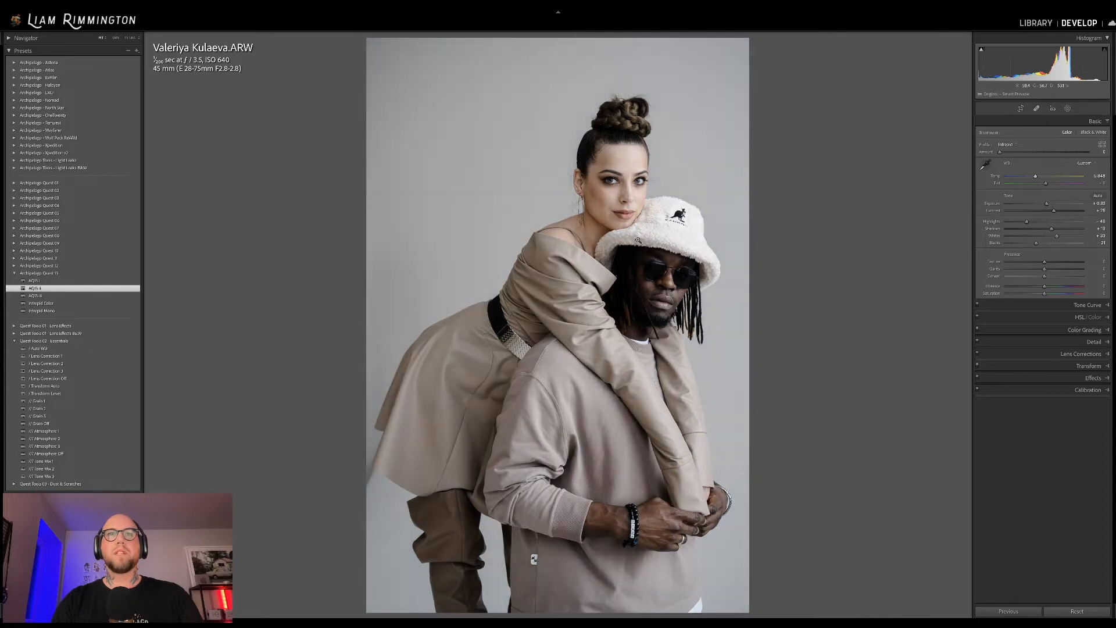
key(backslash)
key(backslash)
key(backslash)
key(backslash)
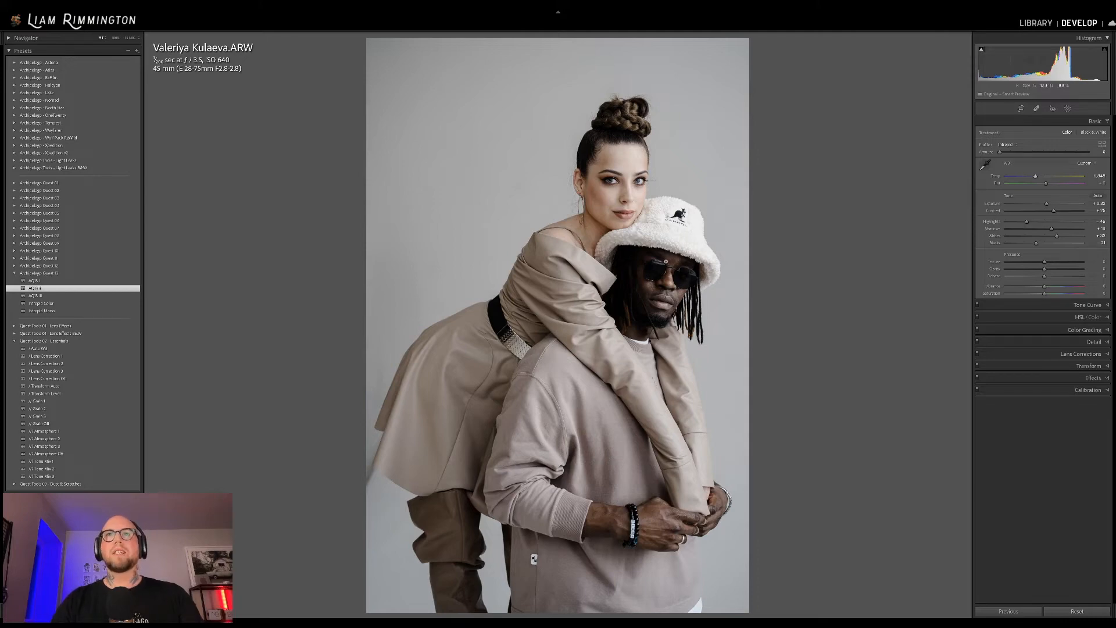
Zoom in on the studio couple's faces and compare their skin tones before and after the edit.
click(657, 242)
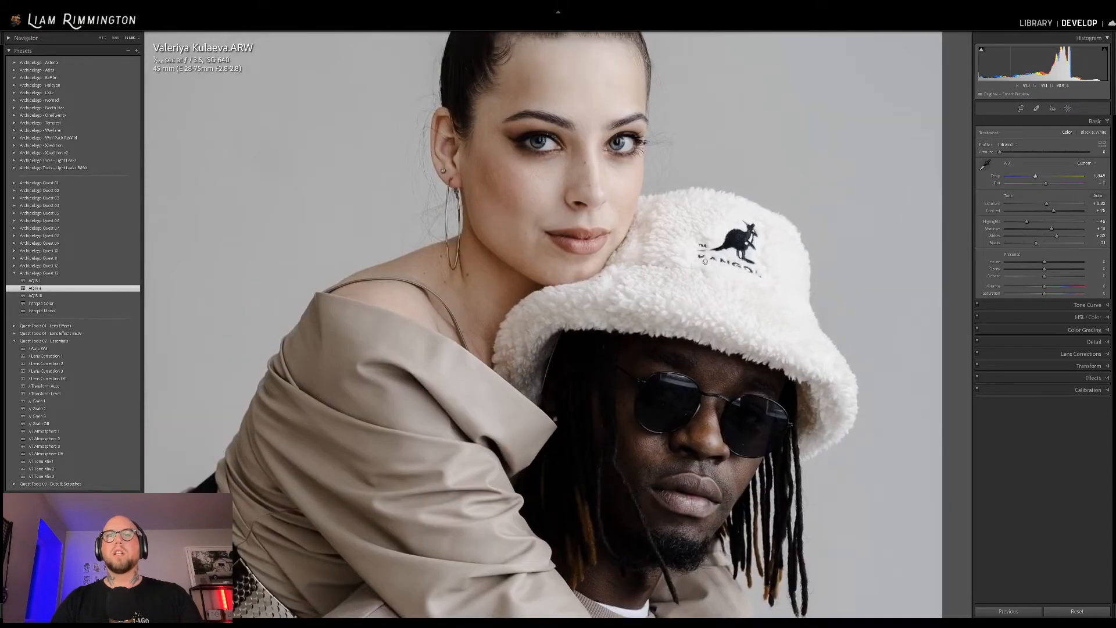
mouse_move(705, 262)
mouse_down()
mouse_move(700, 252)
mouse_move(688, 265)
mouse_up()
key(backslash)
key(backslash)
key(backslash)
key(backslash)
key(backslash)
key(backslash)
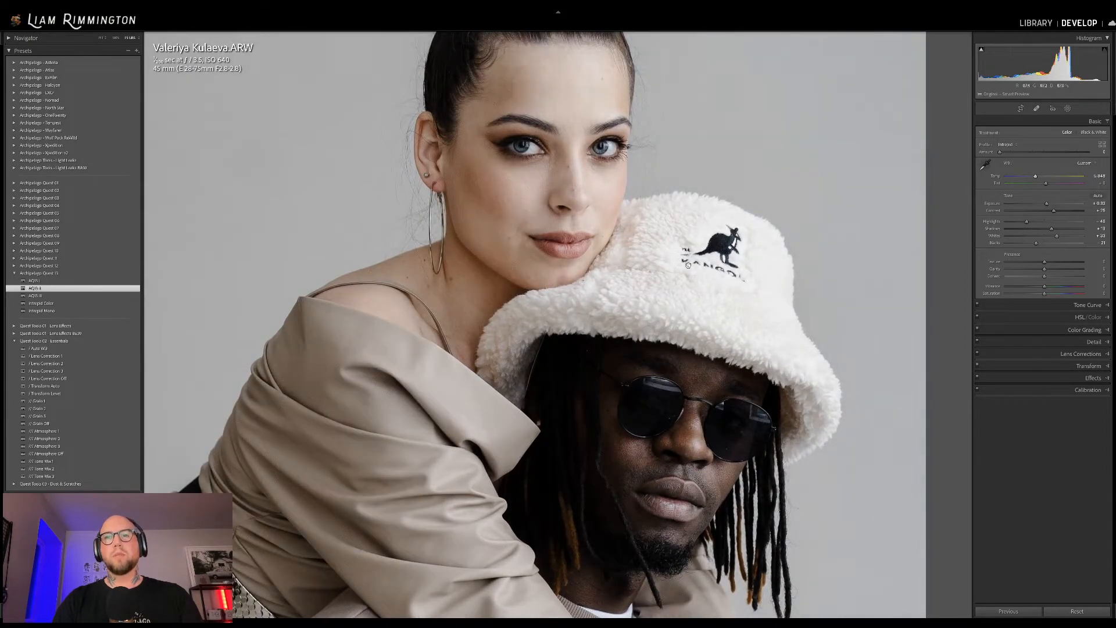
key(backslash)
key(backslash)
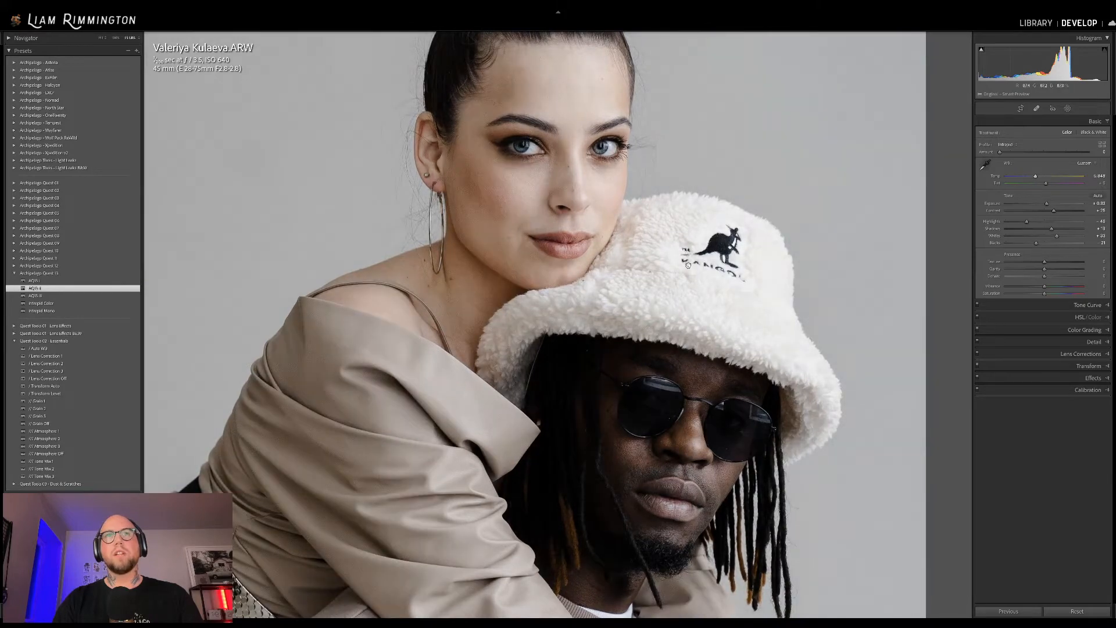
click(394, 293)
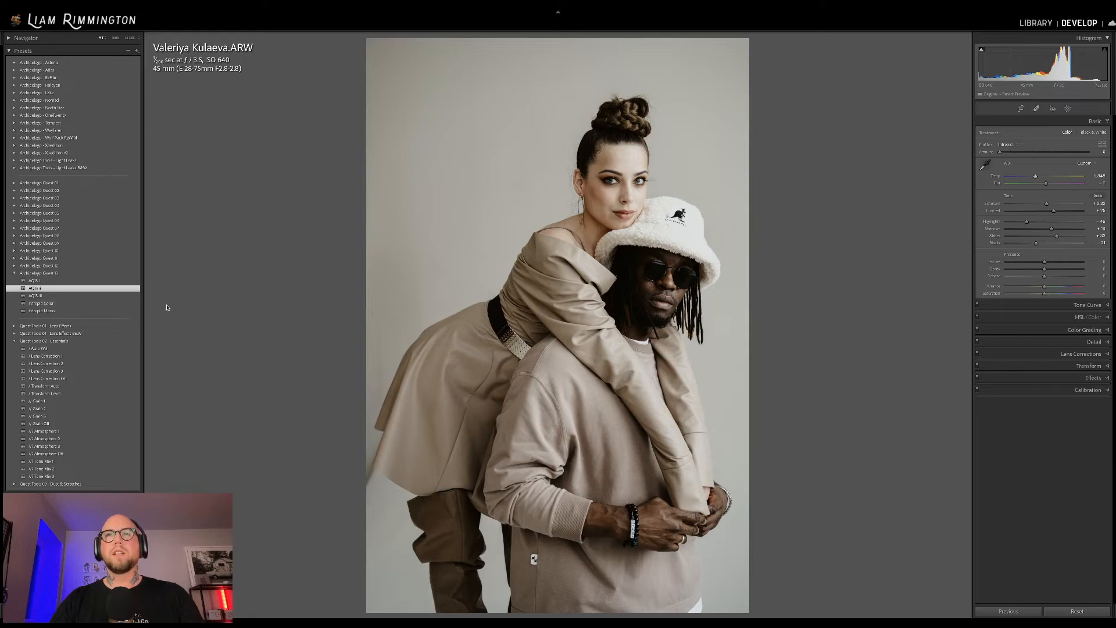
Try the studio portrait's profile amount at 200, settle on about 70, and compare the result with the original.
drag(1000, 152, 1094, 152)
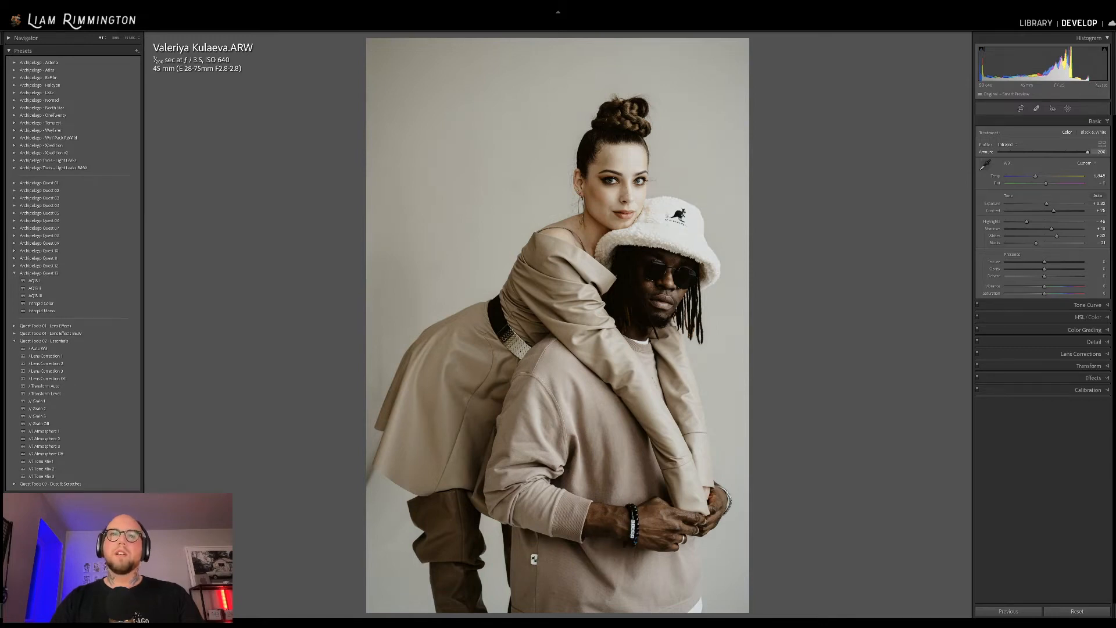
drag(1088, 152, 1031, 155)
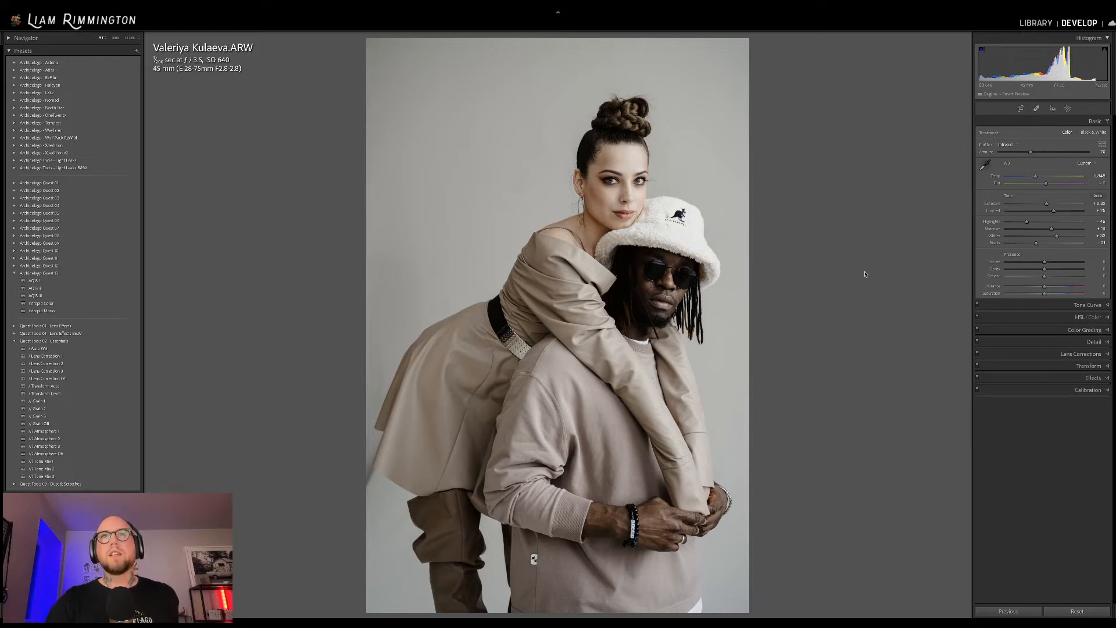
key(backslash)
key(backslash)
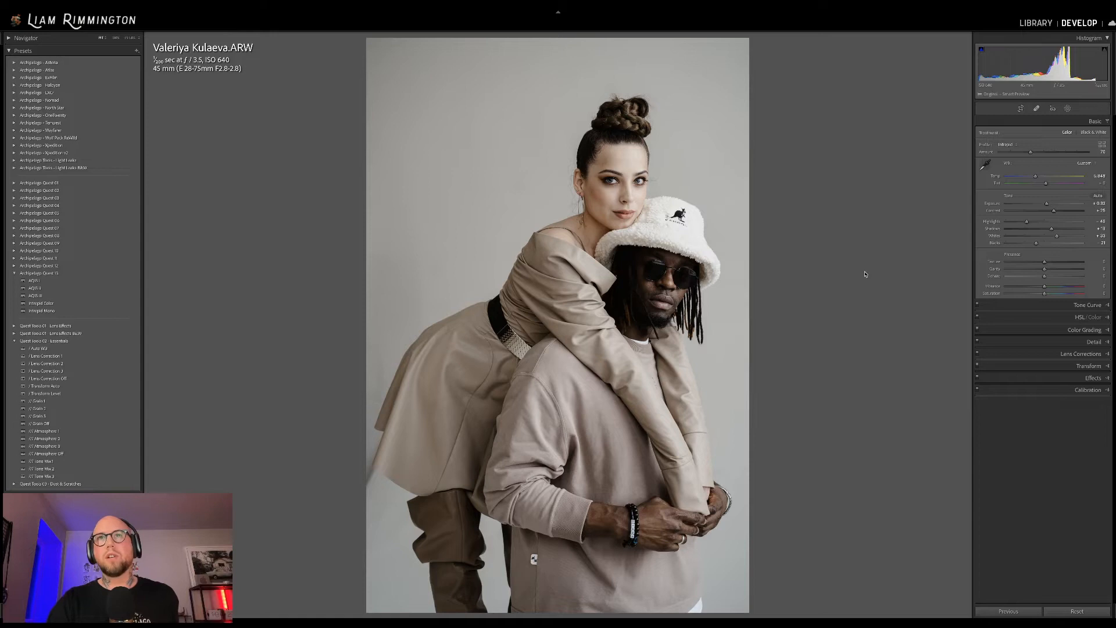
key(backslash)
key(backslash)
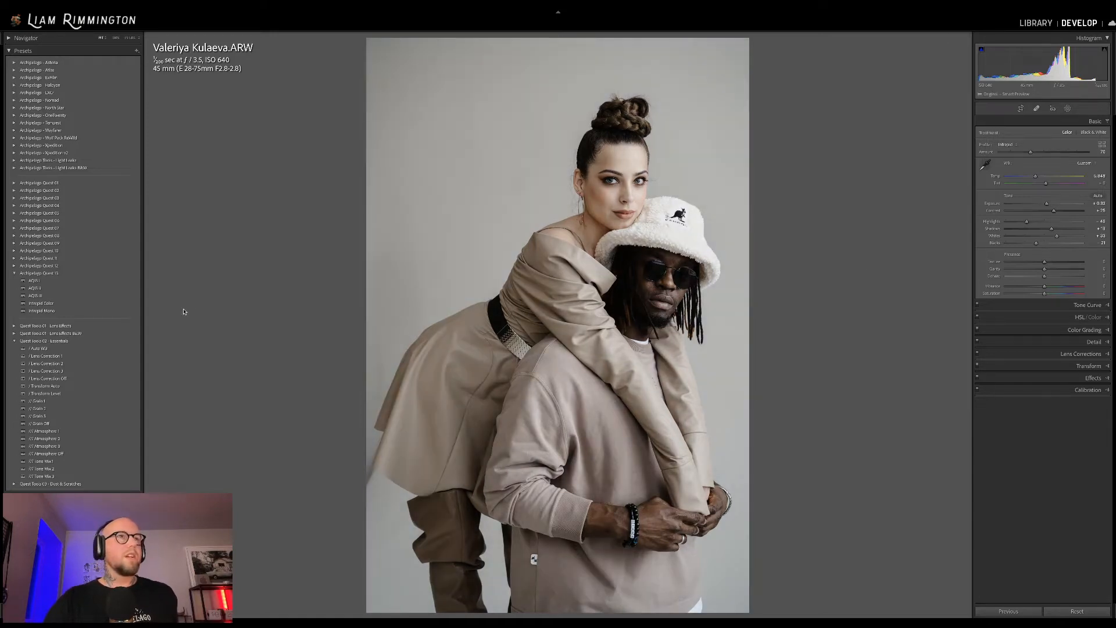
Try the Intrepid Mono preset on the studio portrait with the profile amount at about 53 and compare it with the original.
click(114, 313)
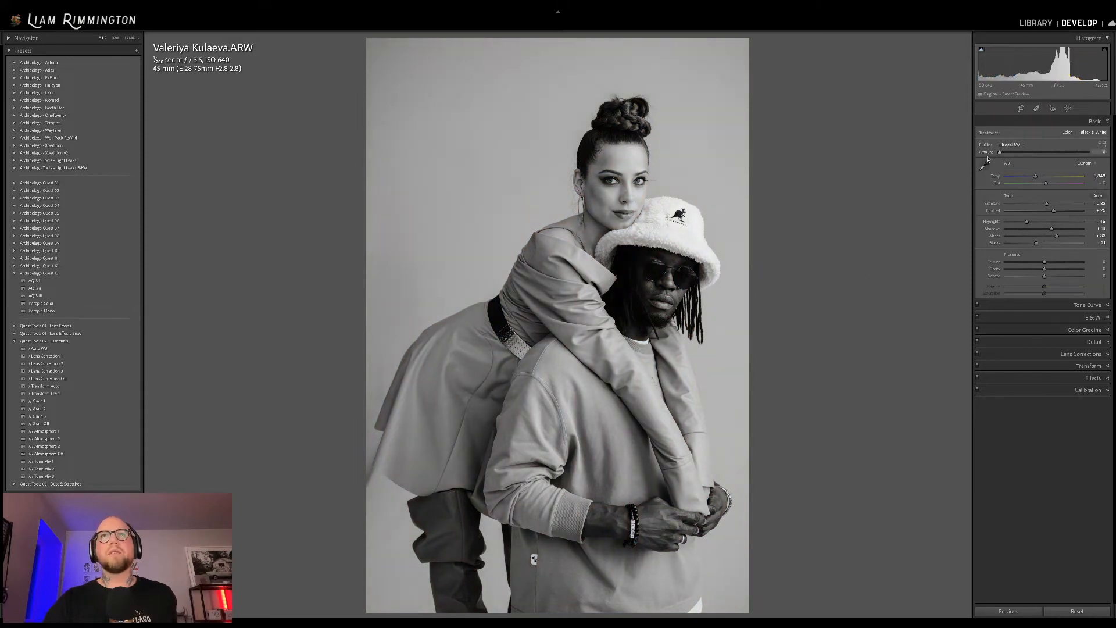
drag(988, 159, 1024, 175)
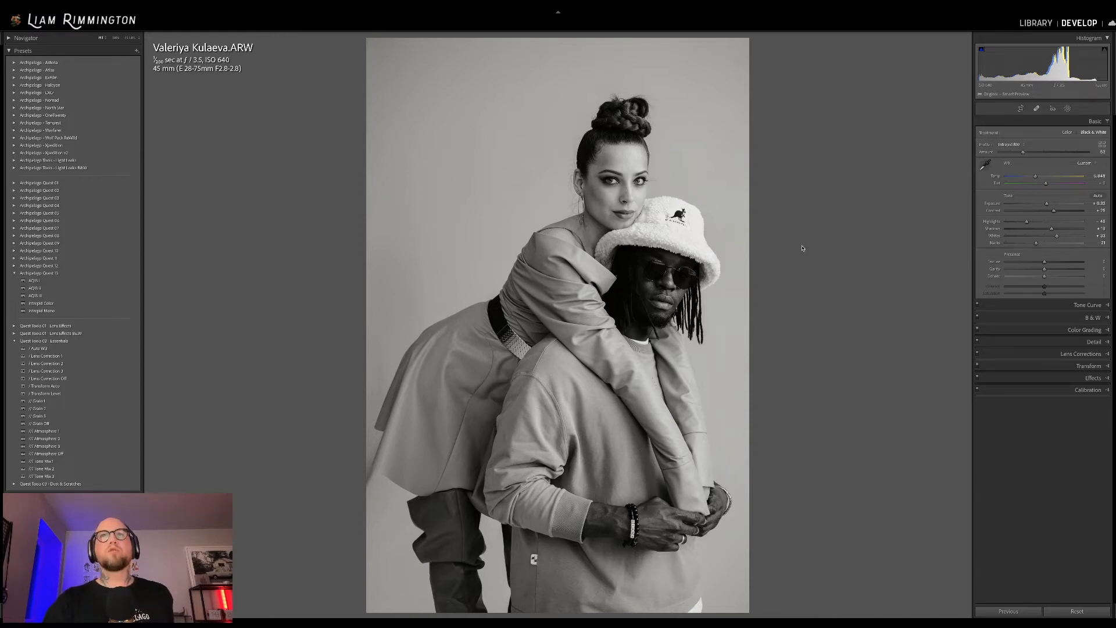
key(backslash)
key(backslash)
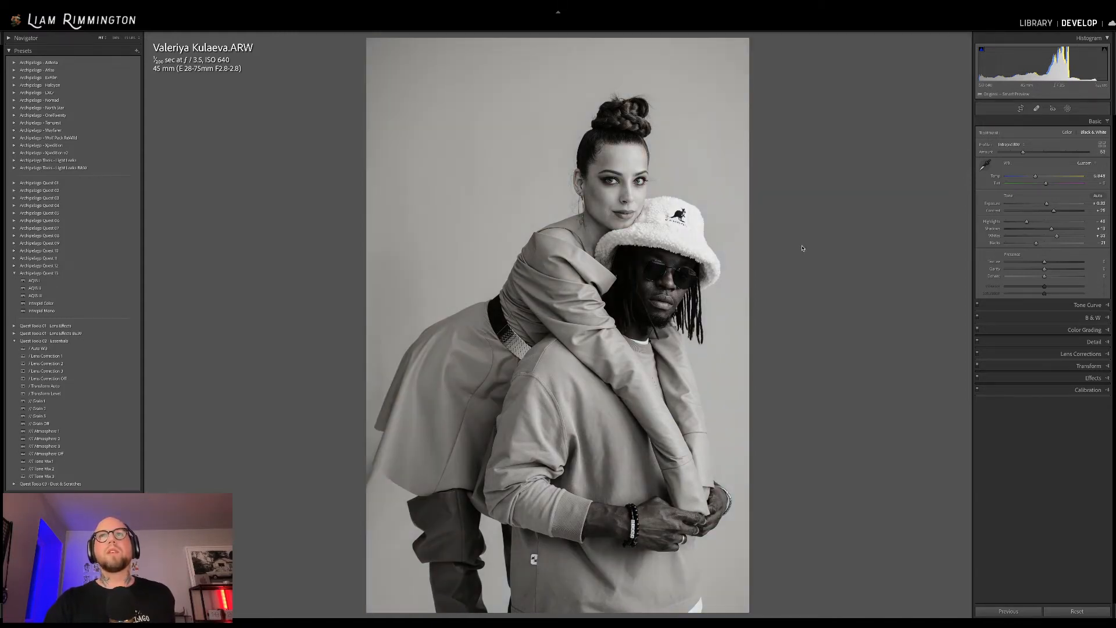
key(backslash)
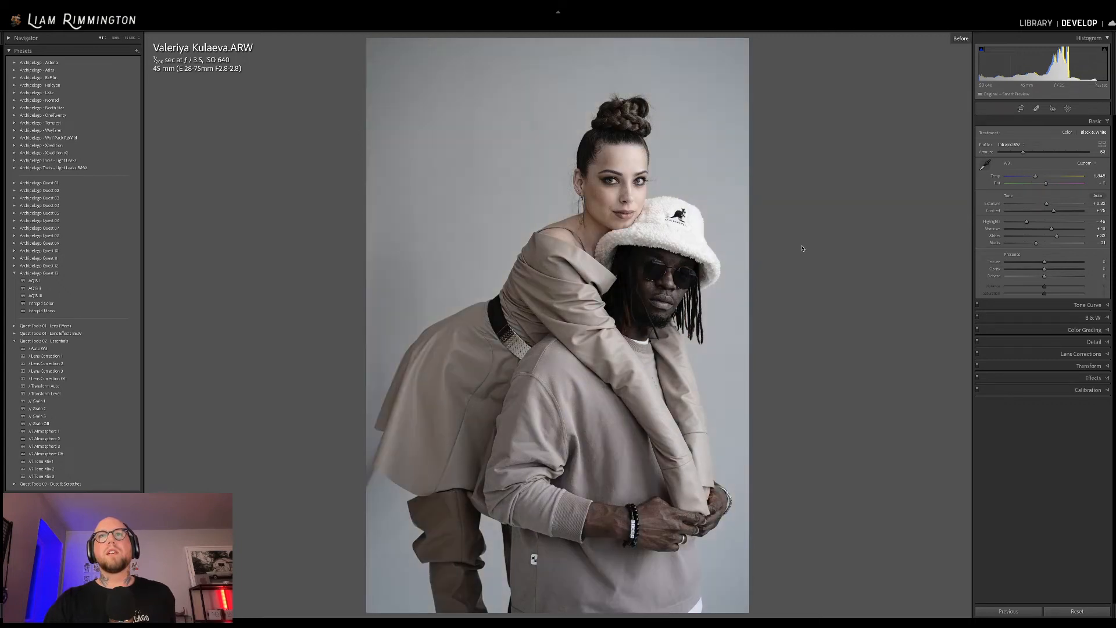
key(backslash)
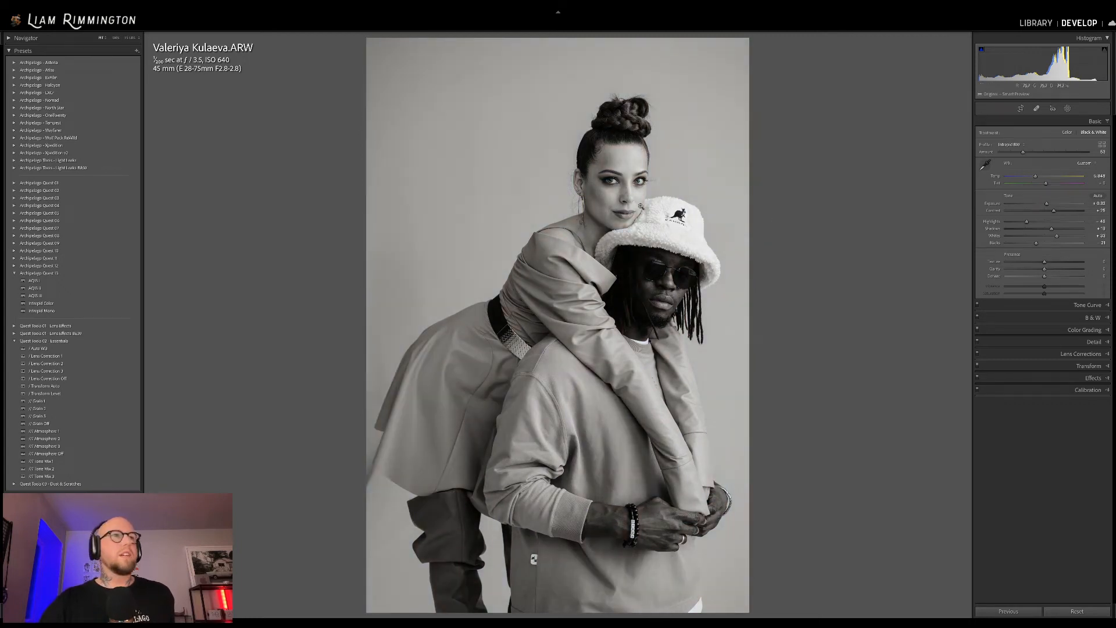
Reapply the AQ13 II preset to the studio portrait, set its profile amount to about 70, and inspect the couple's faces.
click(138, 289)
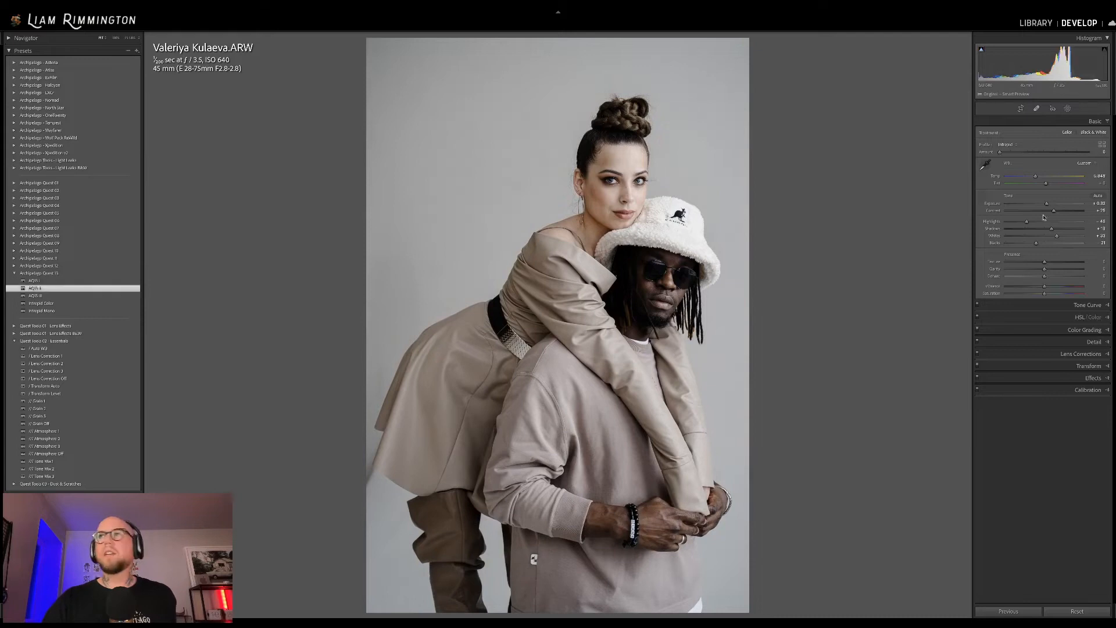
drag(1000, 152, 1030, 152)
click(637, 245)
drag(644, 289, 704, 339)
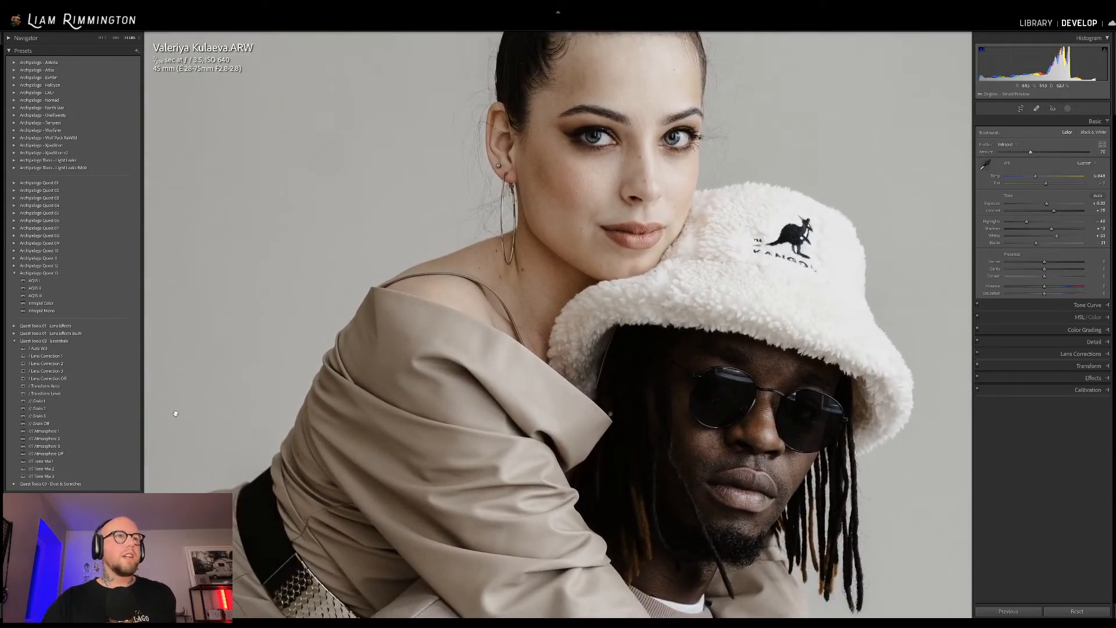
Apply the Grain 1 preset to the studio portrait and inspect the grain across the backdrop and the couple.
click(109, 405)
drag(646, 371, 860, 598)
drag(509, 186, 532, 314)
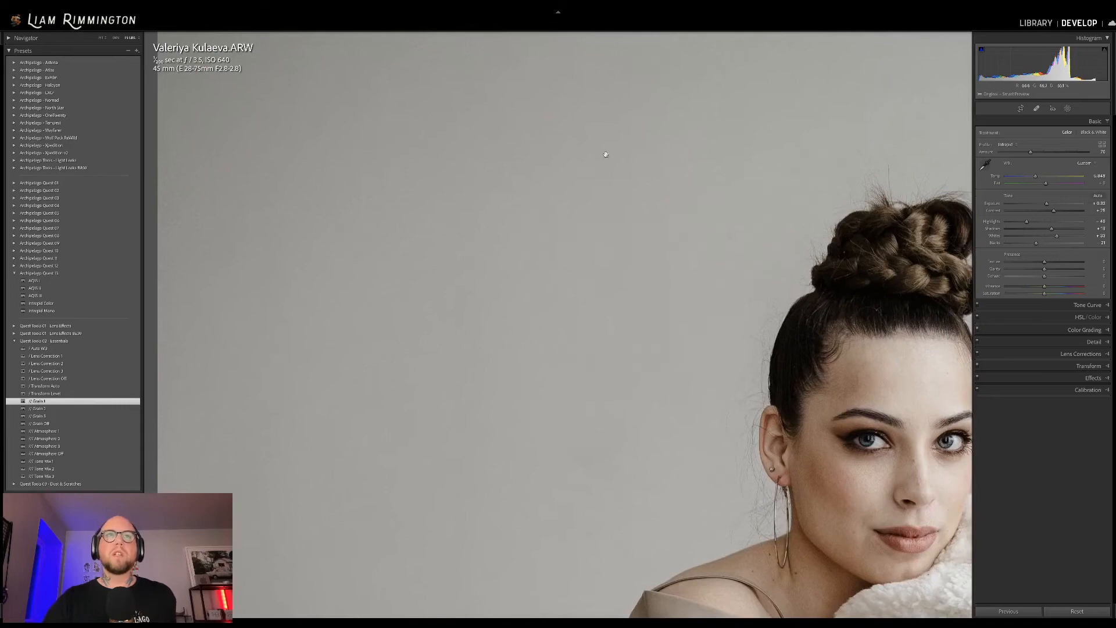
drag(525, 324, 314, 205)
drag(723, 206, 418, 483)
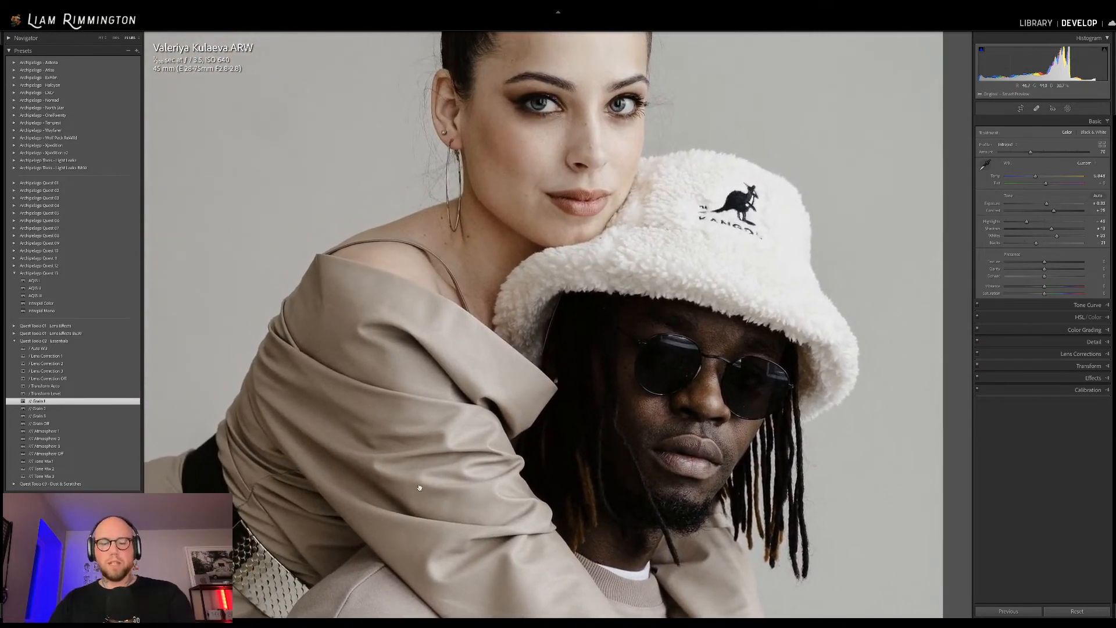
Compare the studio couple's faces in a side-by-side before and after view.
key(y)
drag(758, 273, 711, 290)
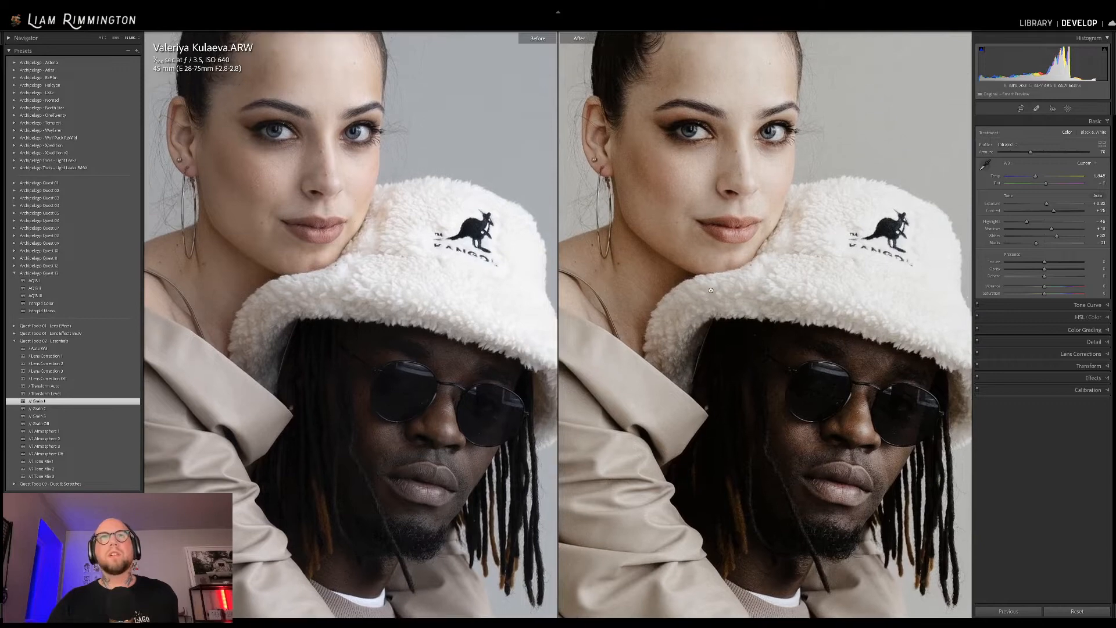
click(800, 300)
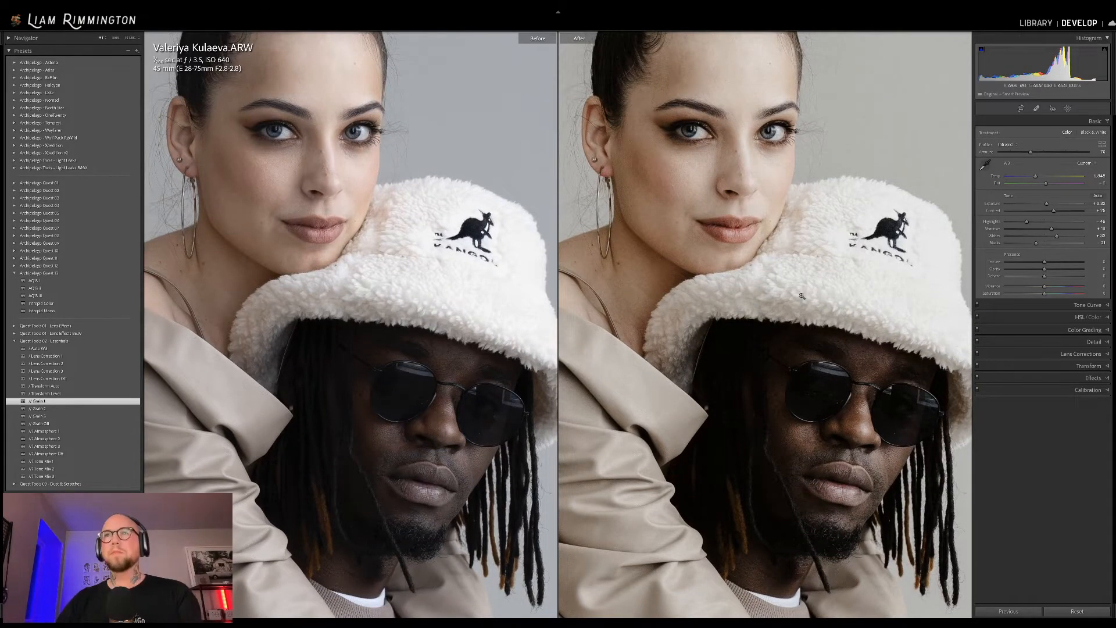
Open the photo of the couple sitting on the beach for editing and straighten its horizon.
key(g)
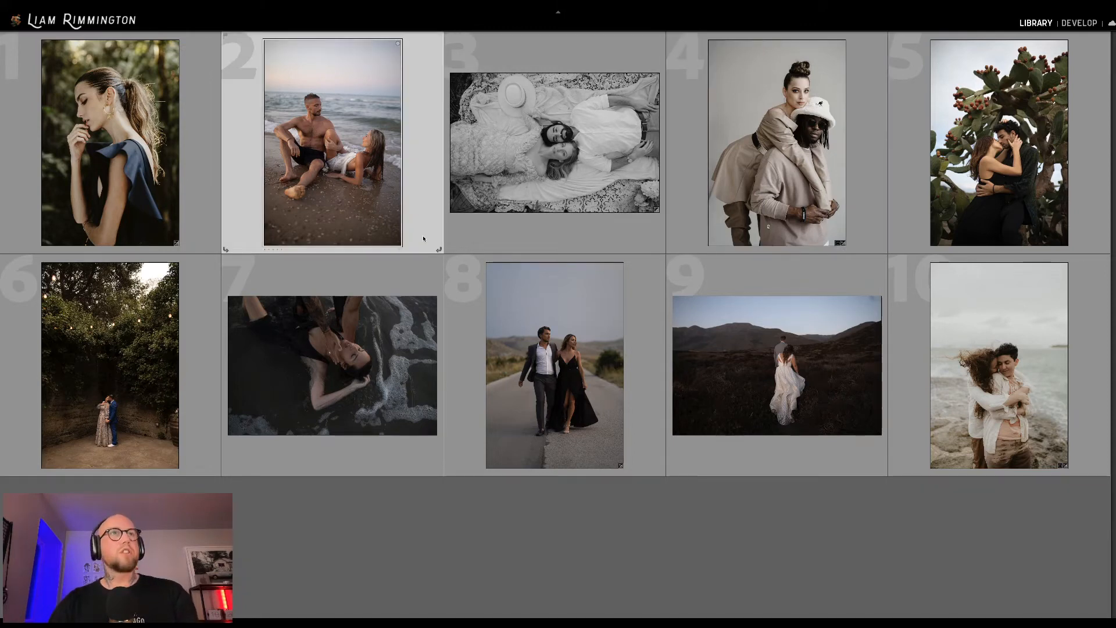
key(d)
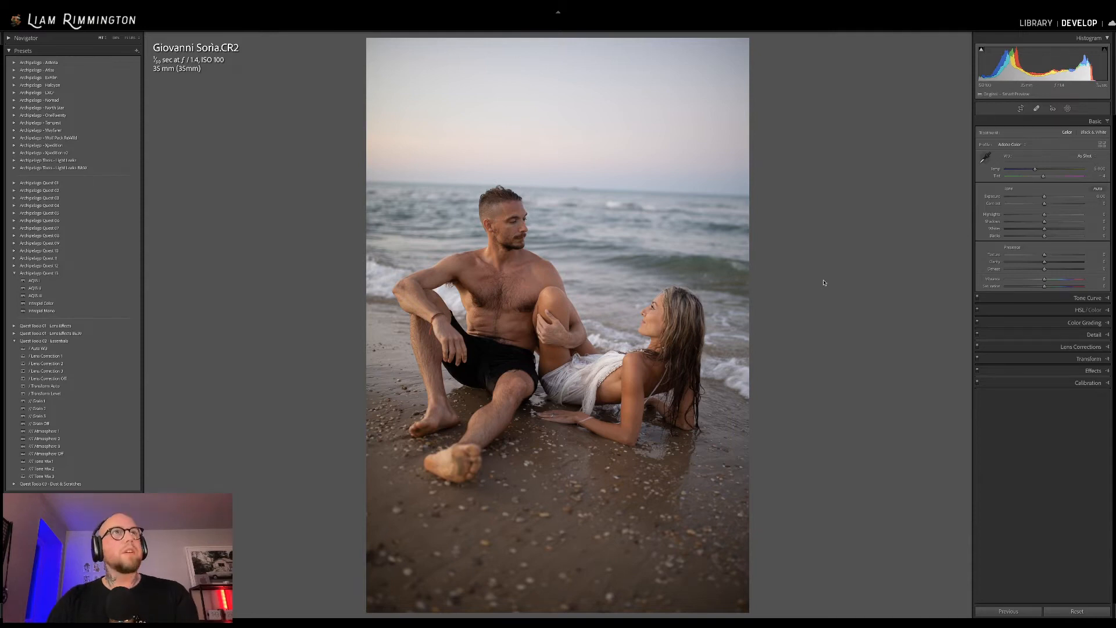
key(r)
drag(855, 266, 855, 261)
mouse_move(616, 268)
mouse_down()
mouse_move(618, 249)
mouse_move(620, 272)
mouse_up()
key(Return)
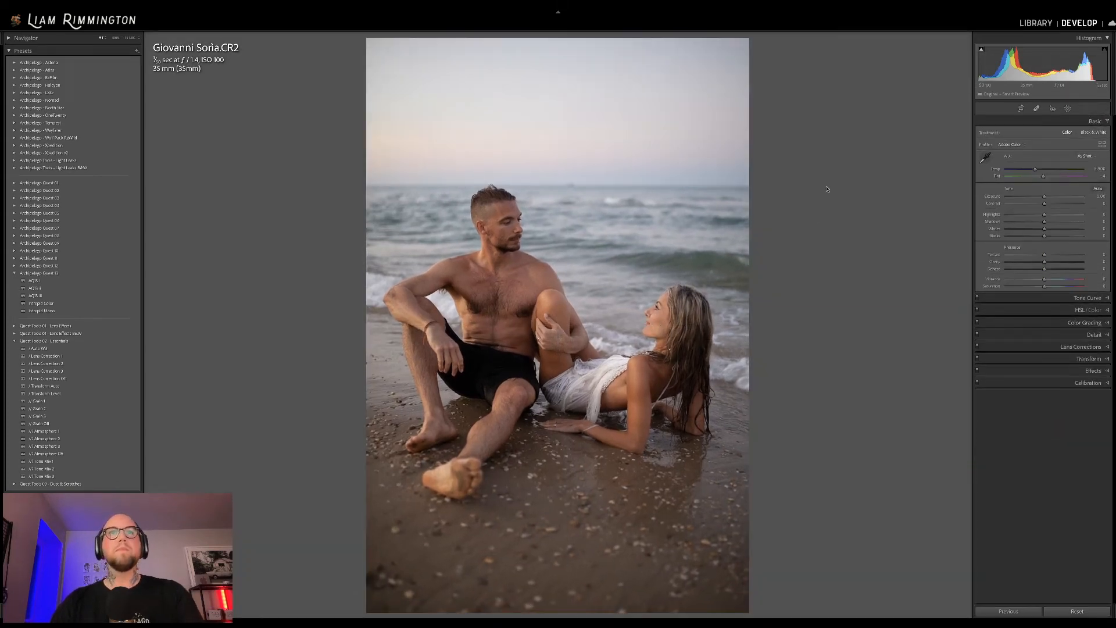
Raise the beach photo's exposure to about +0.40 and cool its temperature slightly.
drag(1035, 61, 1044, 61)
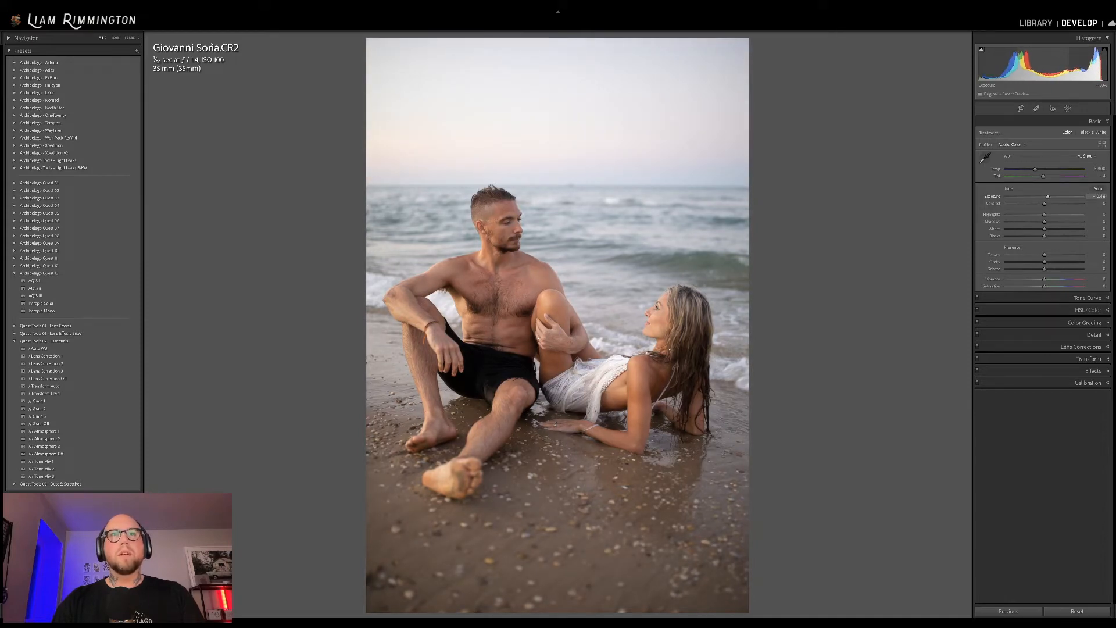
drag(1035, 168, 1033, 169)
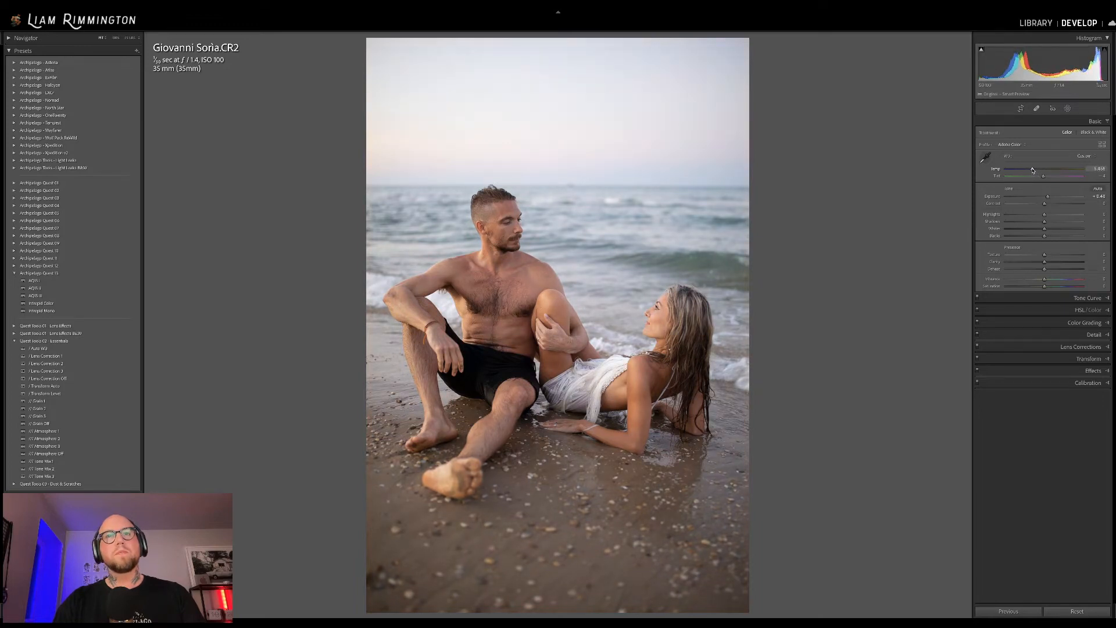
drag(1034, 170, 1034, 170)
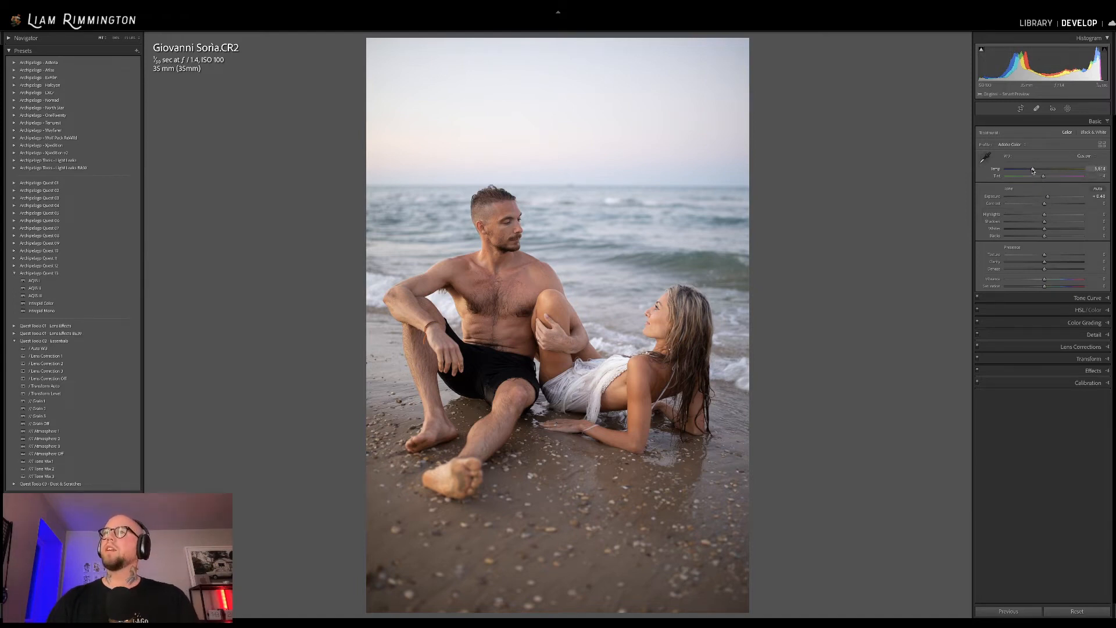
drag(1034, 169, 1033, 172)
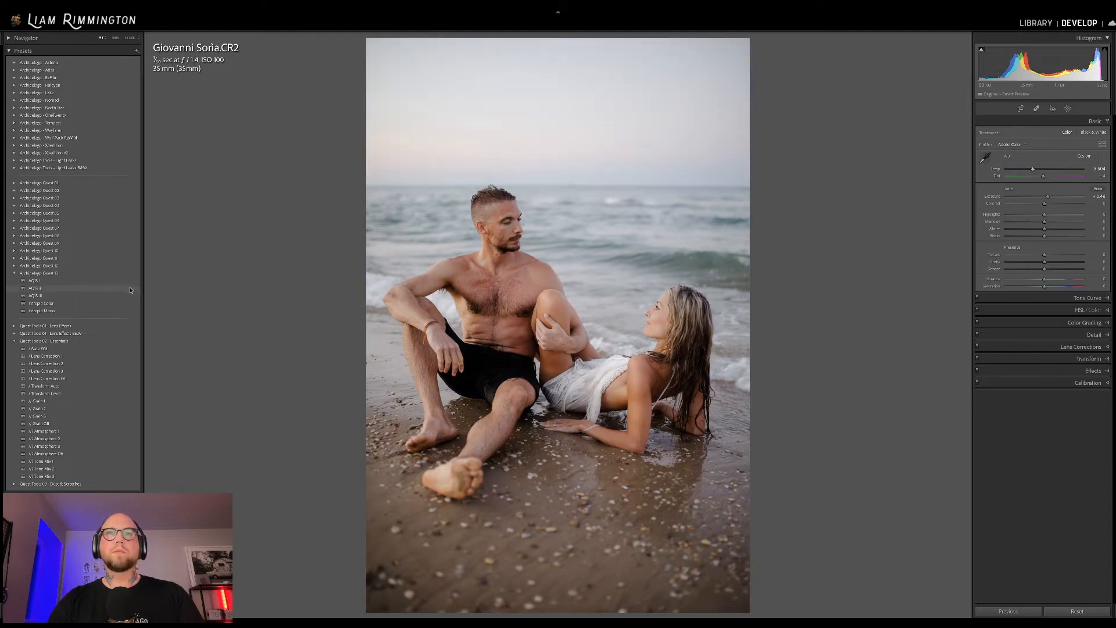
Apply the AQ13 III preset to the beach photo, set the profile amount to about 112, and raise the exposure slightly.
click(130, 296)
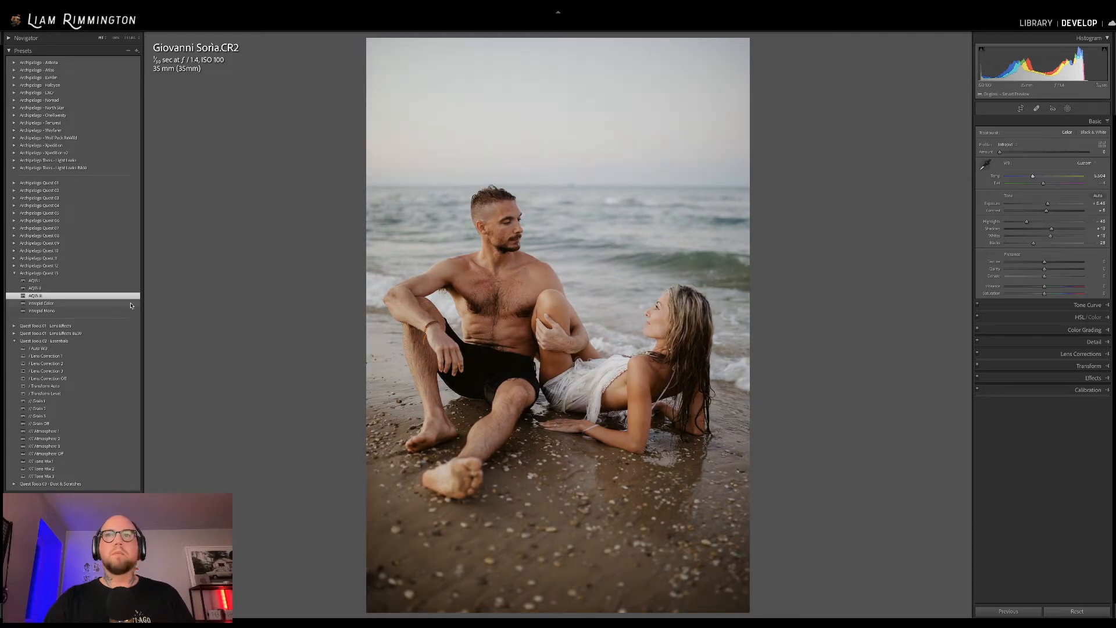
drag(1001, 153, 1050, 156)
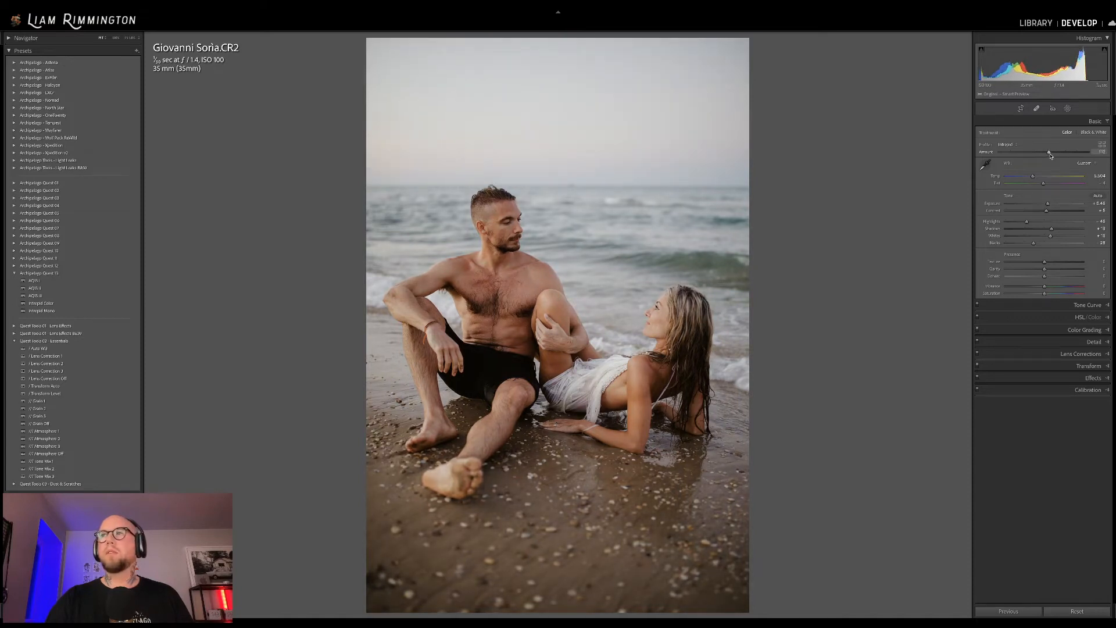
drag(1048, 204, 1049, 204)
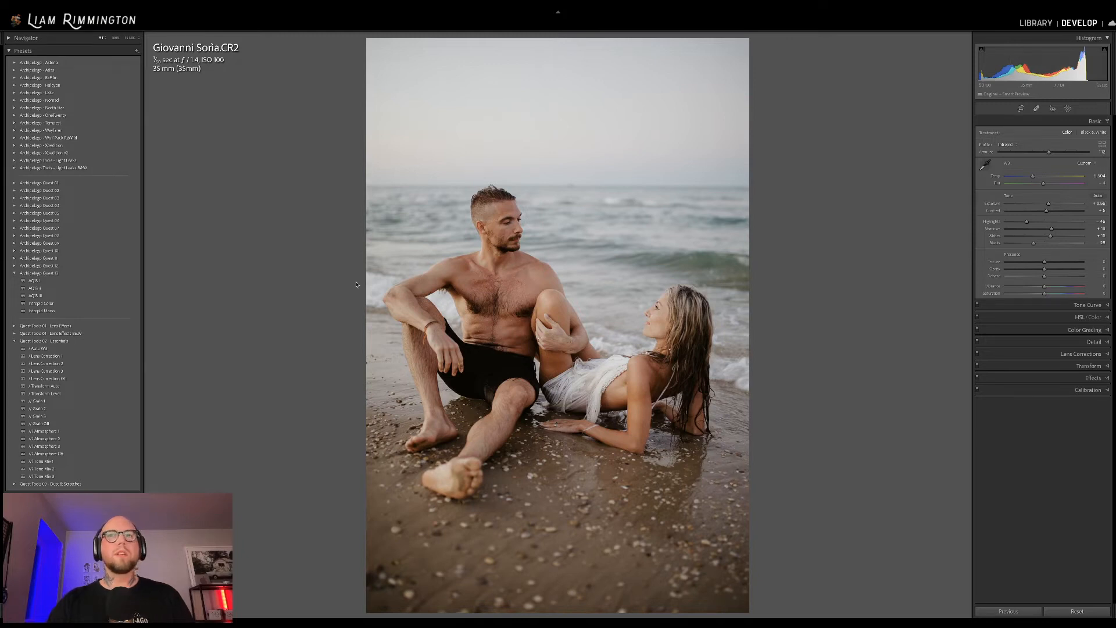
Compare the edited beach photo repeatedly with its unedited original.
key(backslash)
key(backslash)
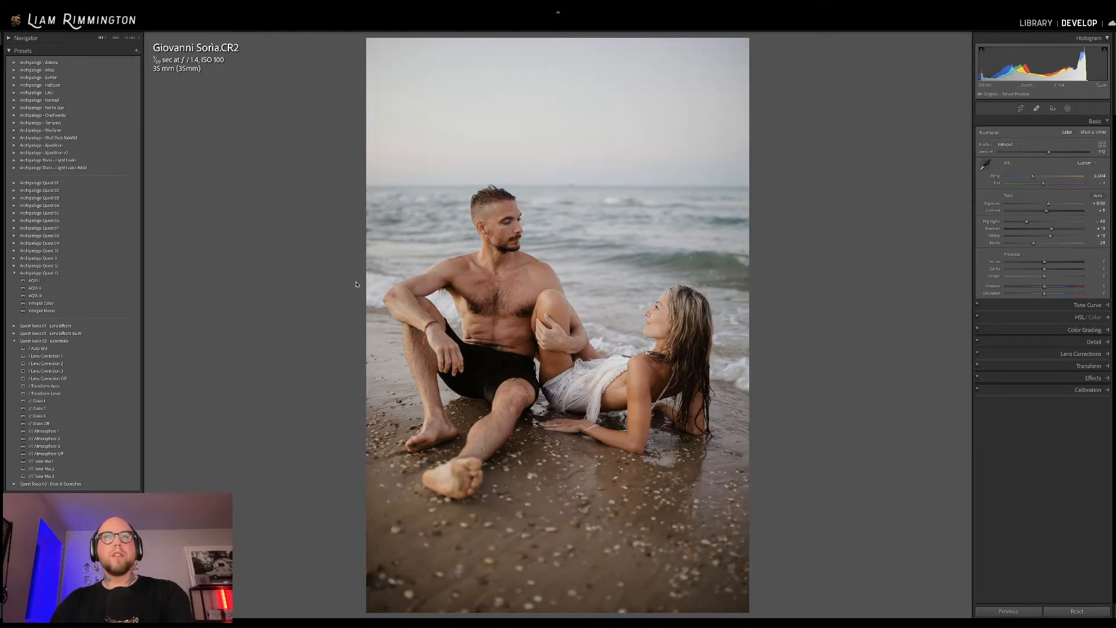
key(backslash)
key(backslash)
key(backslash)
key(backslash)
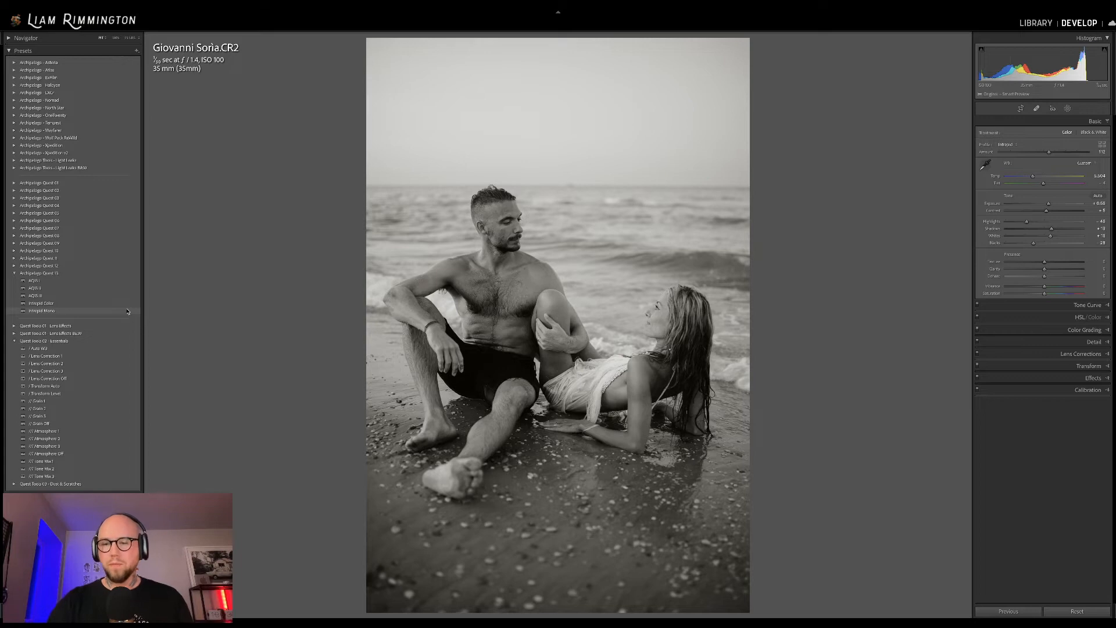
Try the Intrepid Mono preset on the beach photo with the profile amount at about 150.
click(125, 312)
drag(1044, 153, 1088, 153)
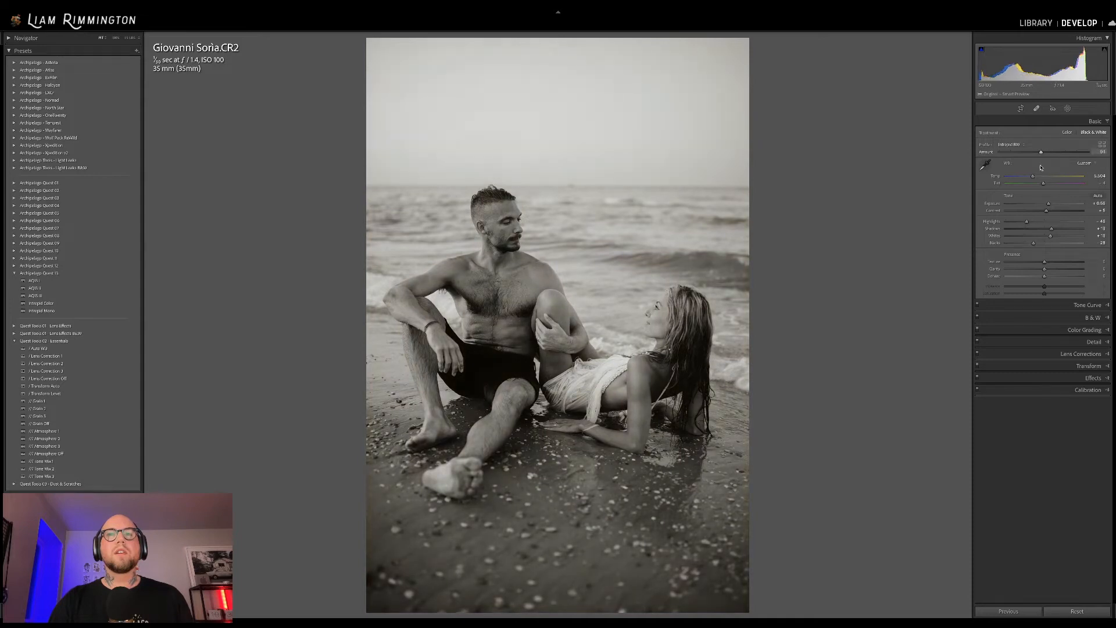
drag(1036, 169, 1066, 167)
Nudge the beach photo's exposure up slightly, apply the AQ13 II preset, and set the profile amount to about 112.
drag(1030, 59, 1031, 59)
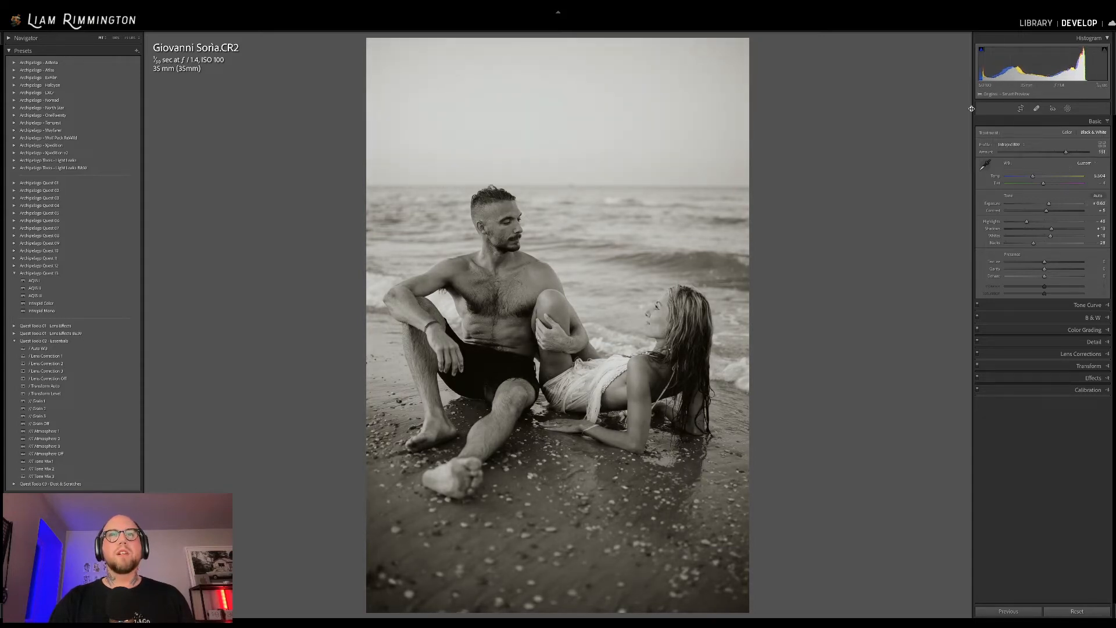
click(109, 304)
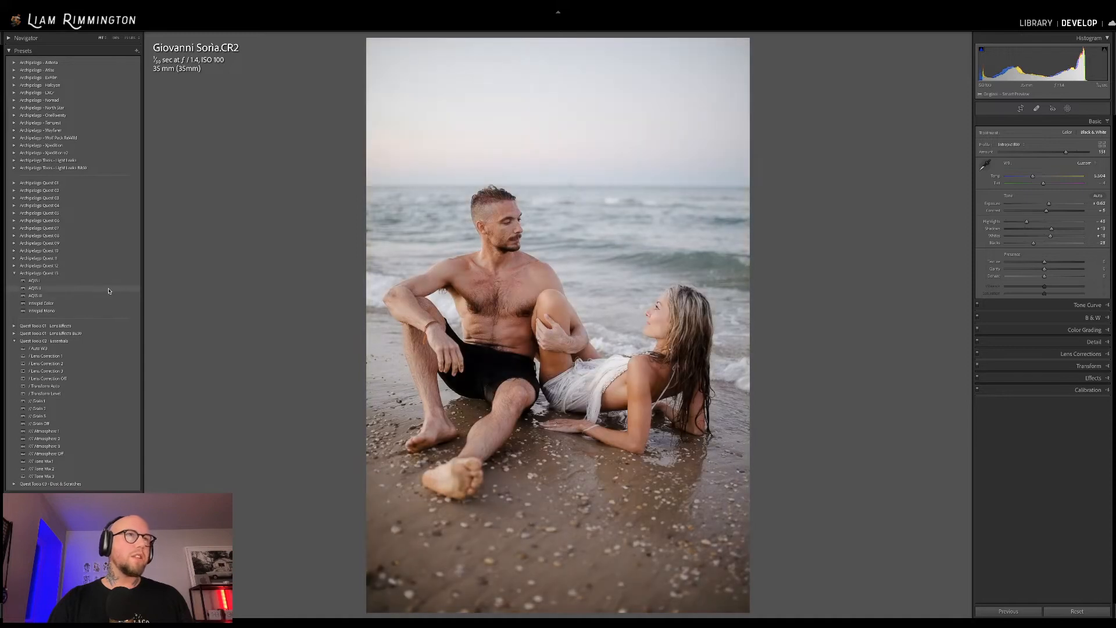
click(110, 303)
drag(1067, 154, 1050, 155)
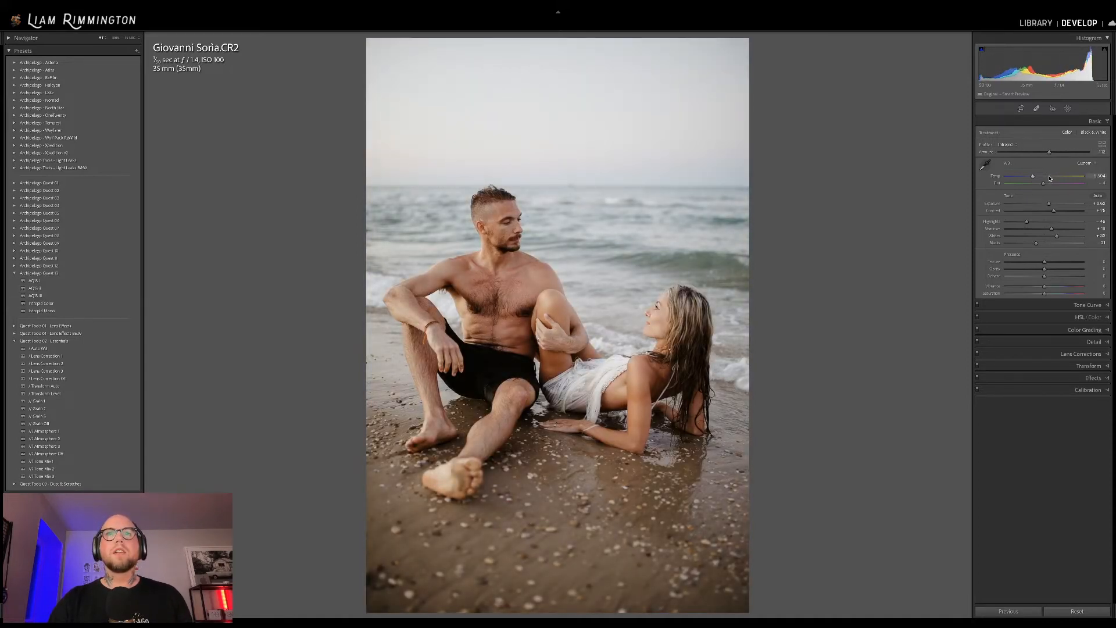
Compare the man's skin tones in the beach photo side by side before and after the edit.
key(y)
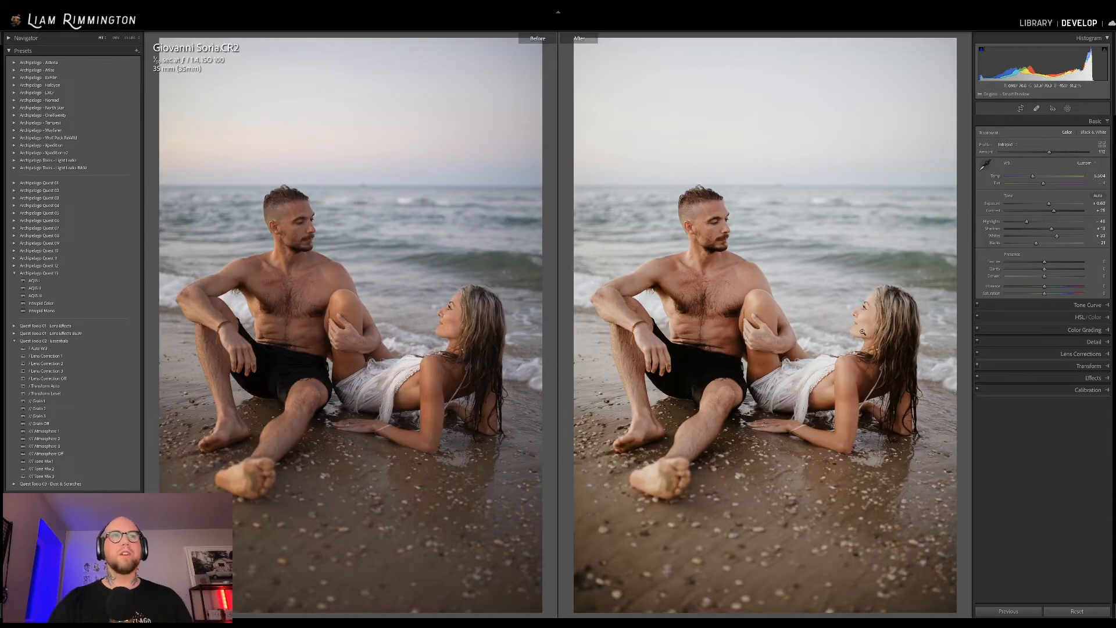
click(745, 281)
drag(794, 302, 775, 338)
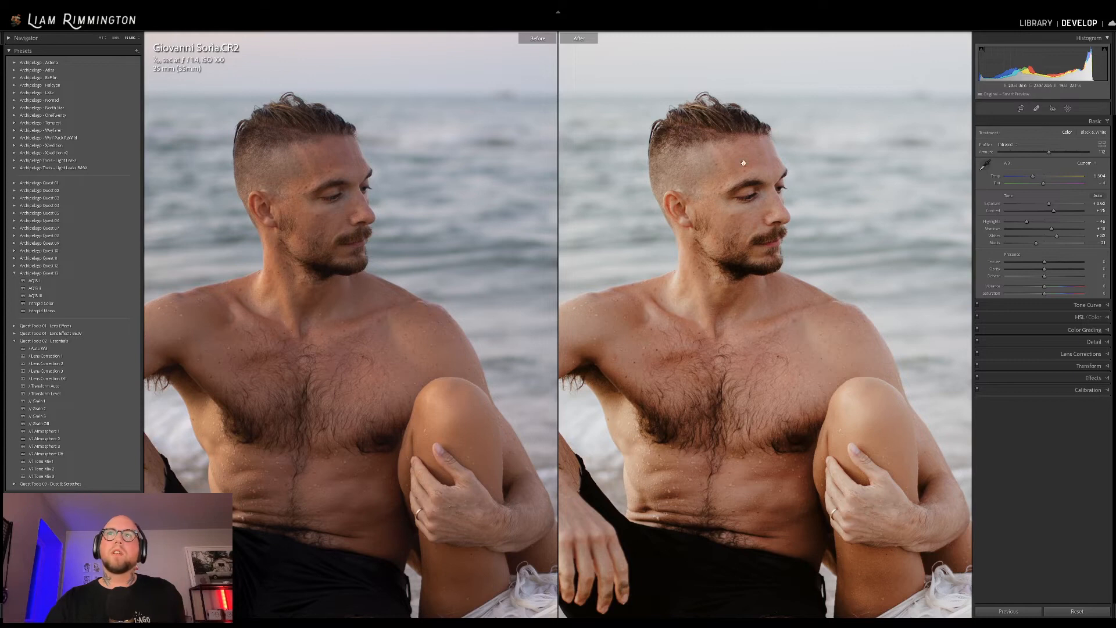
drag(827, 334, 783, 300)
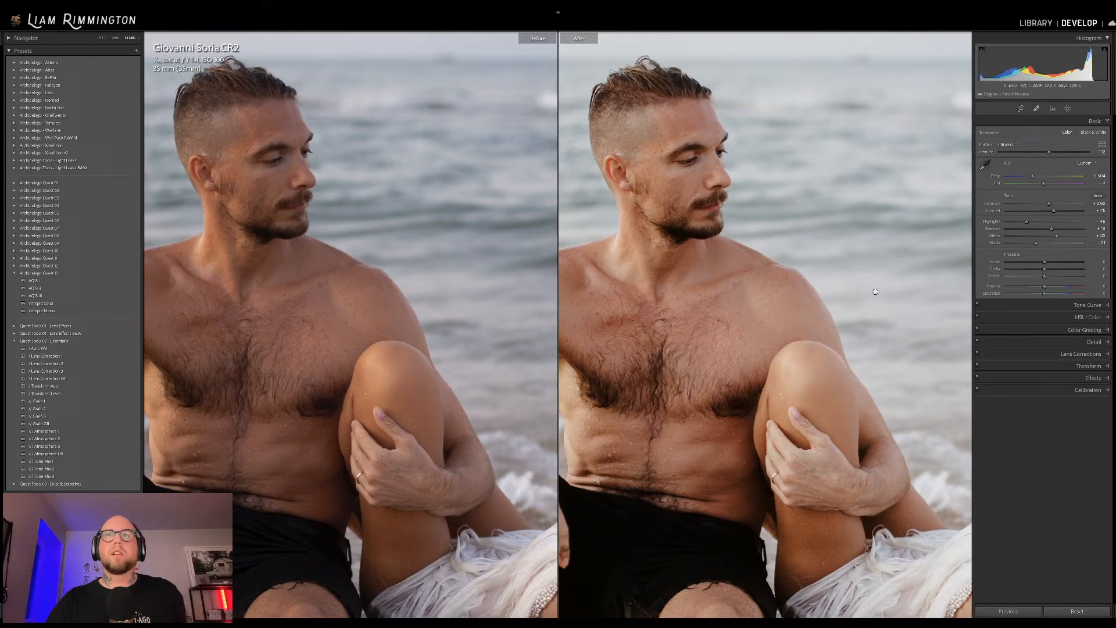
Try the beach photo's profile amount at 0, settle on about 115, and compare the woman and waves with the original.
drag(1050, 153, 949, 161)
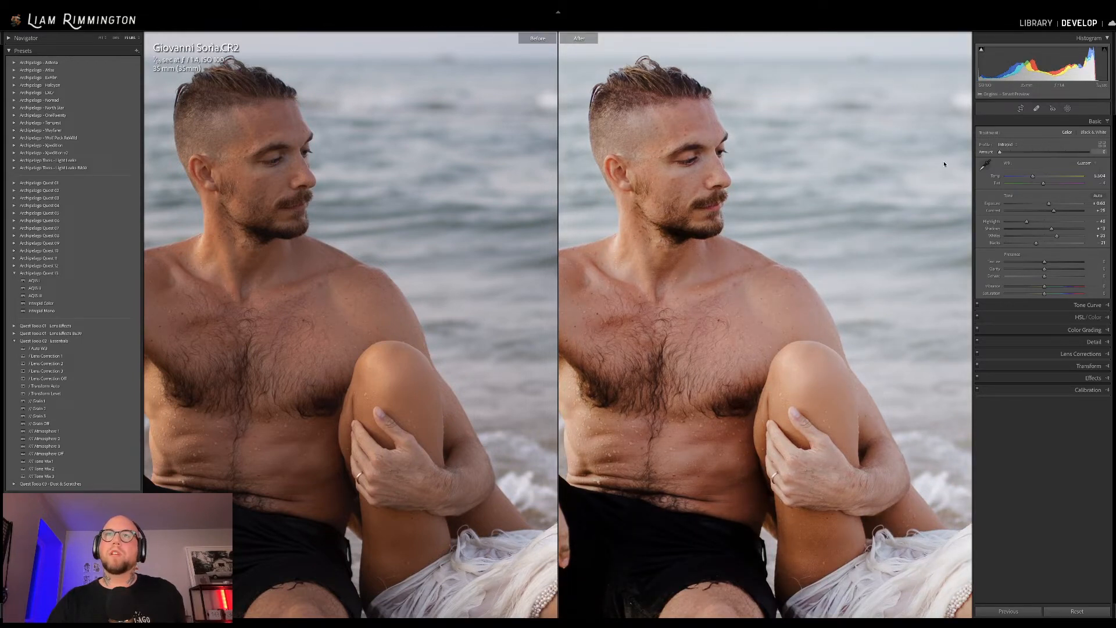
drag(1000, 151, 1053, 173)
drag(945, 550, 720, 293)
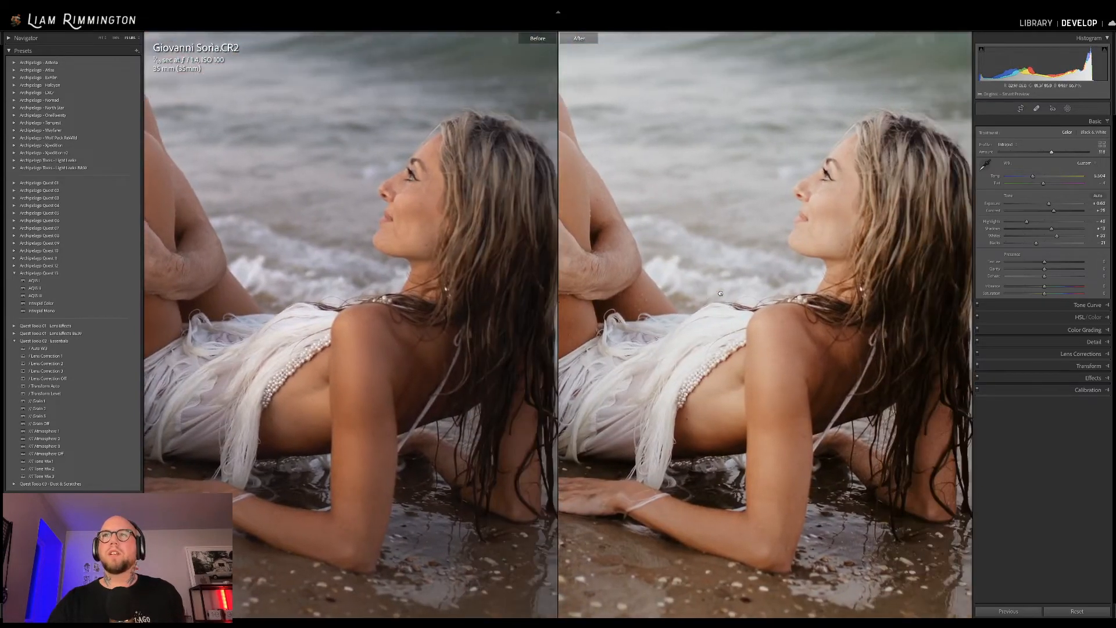
drag(843, 246, 726, 401)
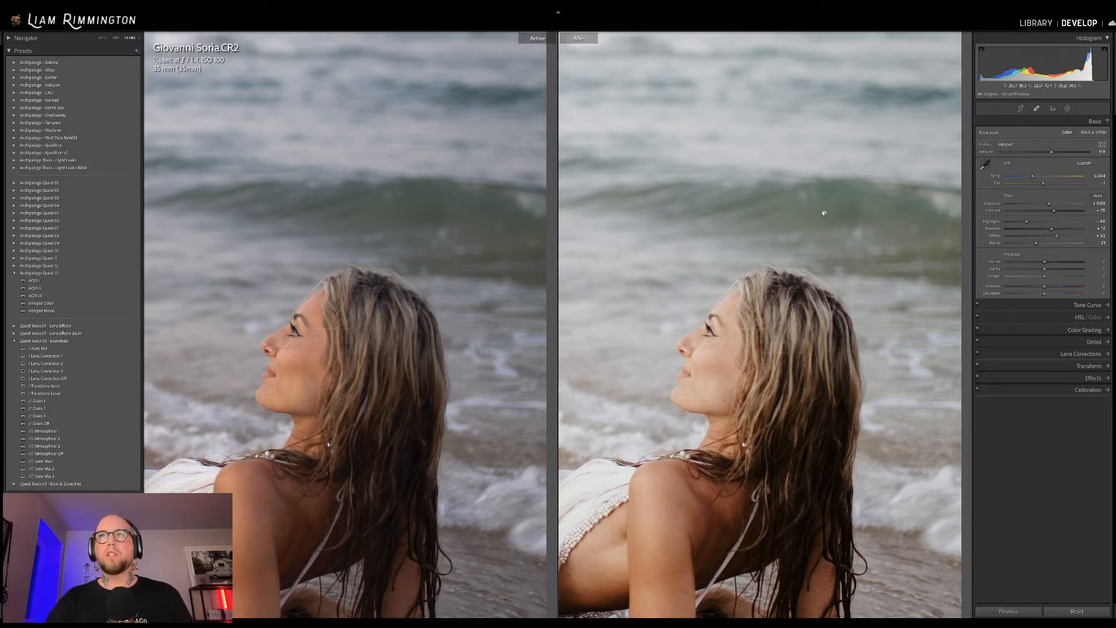
click(871, 208)
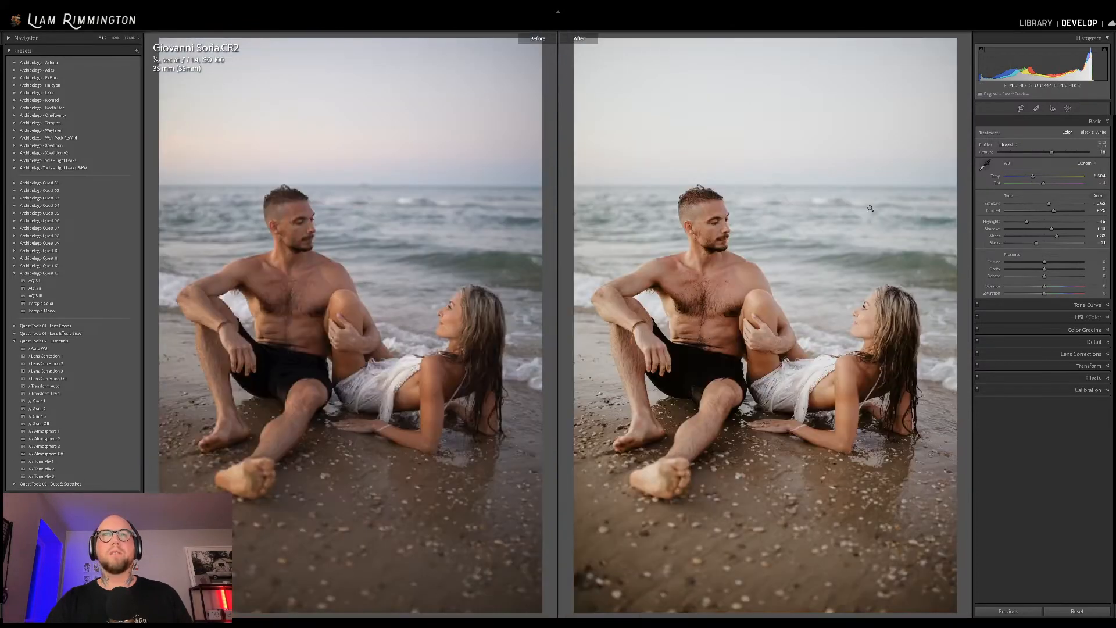
key(g)
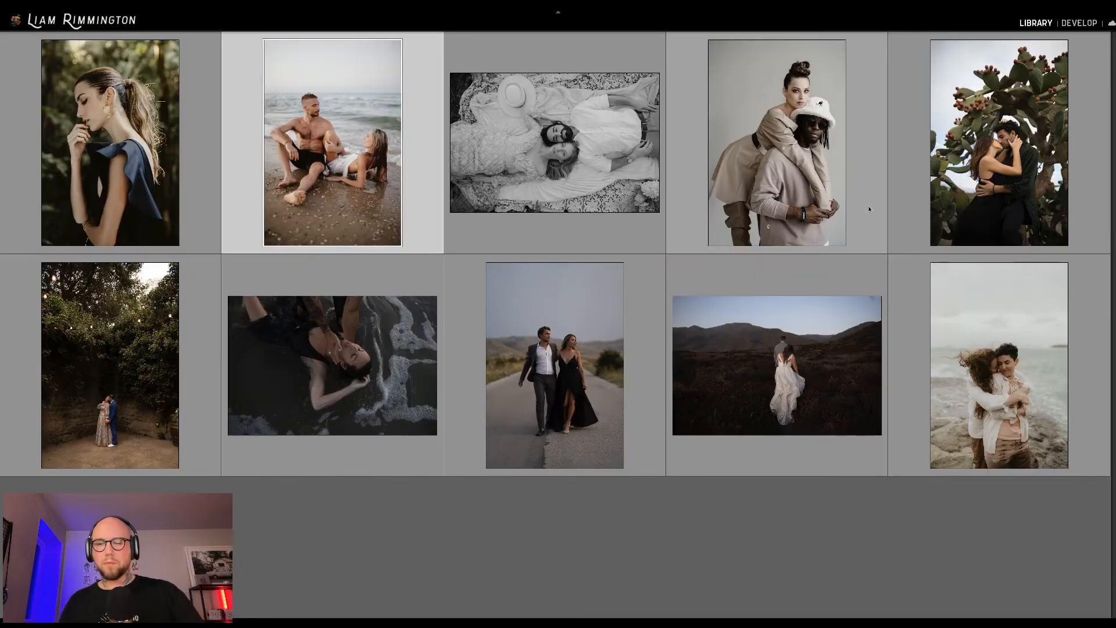
Open the photo of the wedding couple on the hillside, raise its exposure to about +0.73, and warm the white balance slightly.
click(580, 547)
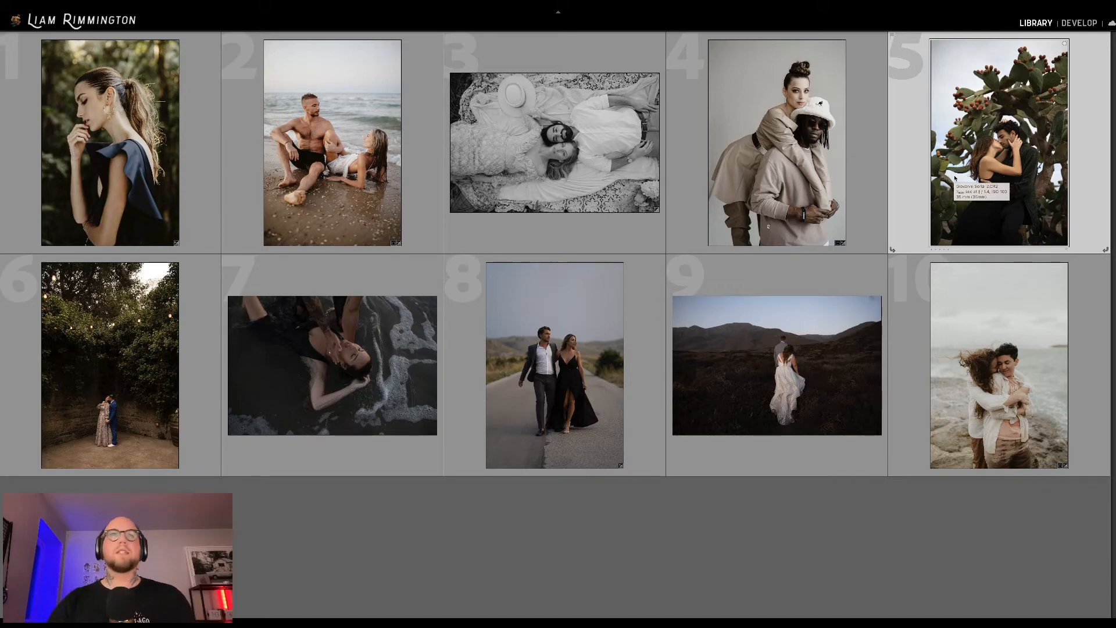
click(829, 318)
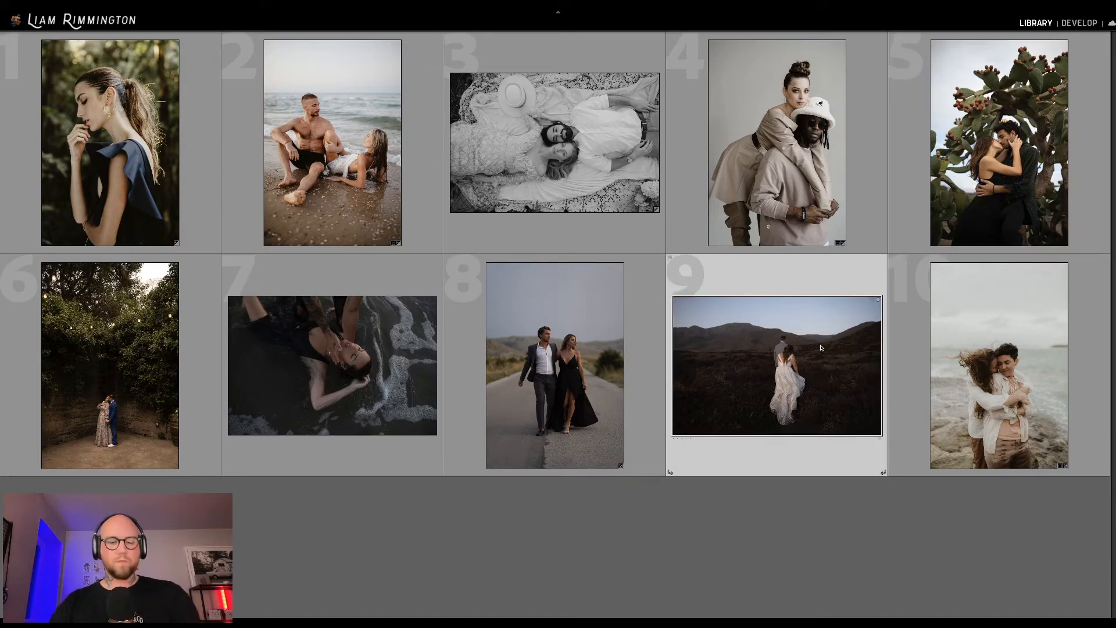
key(d)
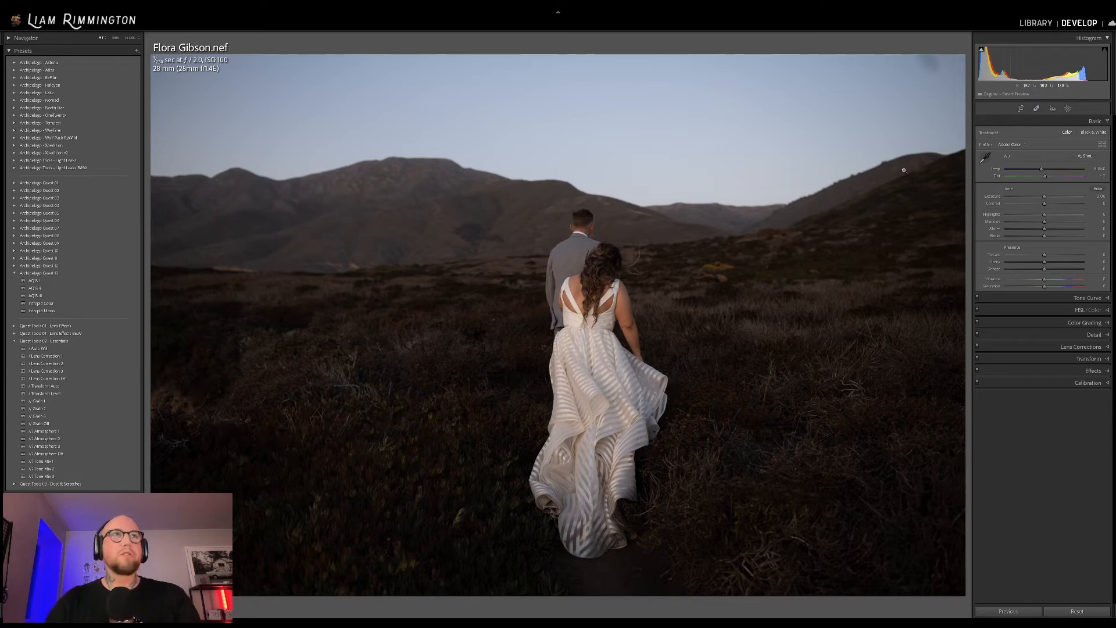
drag(1038, 59, 1051, 59)
drag(1049, 197, 1051, 197)
click(1046, 170)
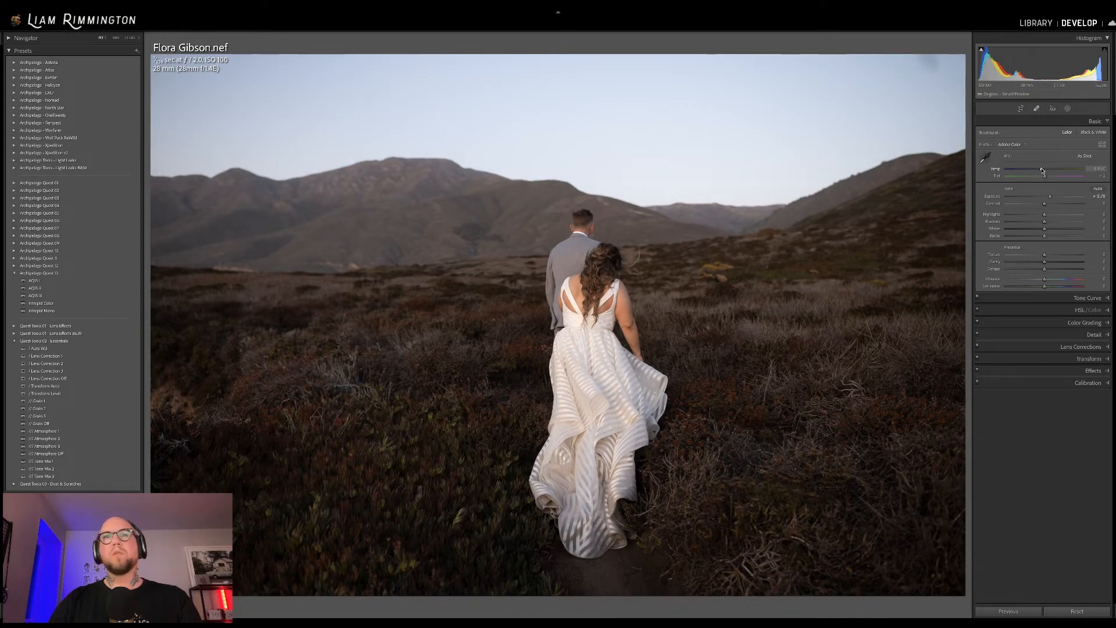
drag(1047, 170, 1048, 172)
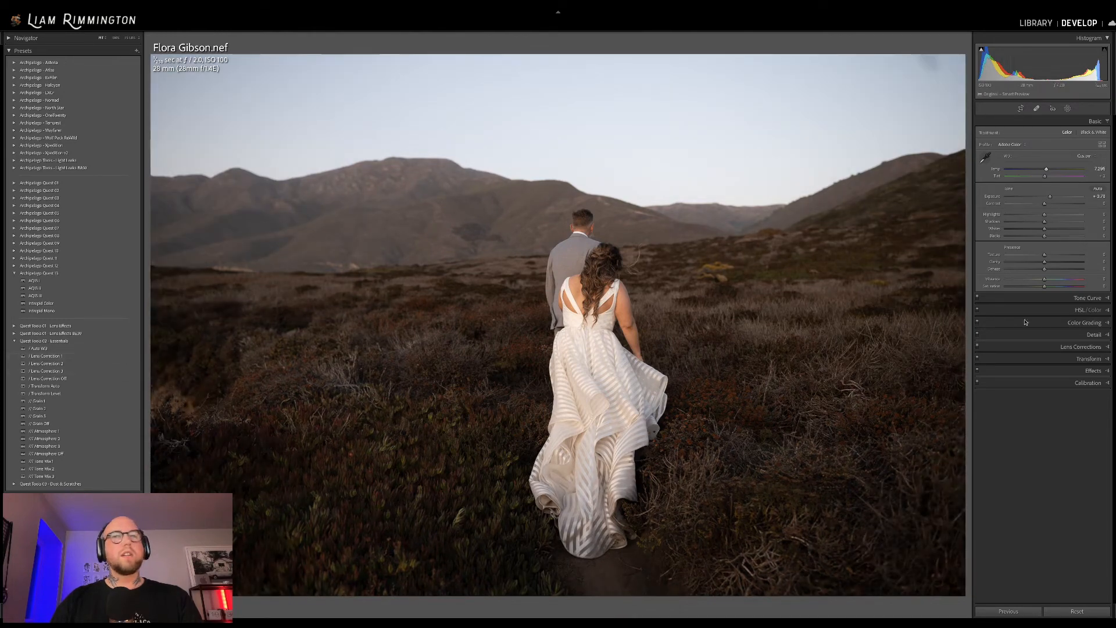
Brighten the corners of the hillside photo by setting the manual lens correction vignetting amount to about +40.
click(1076, 347)
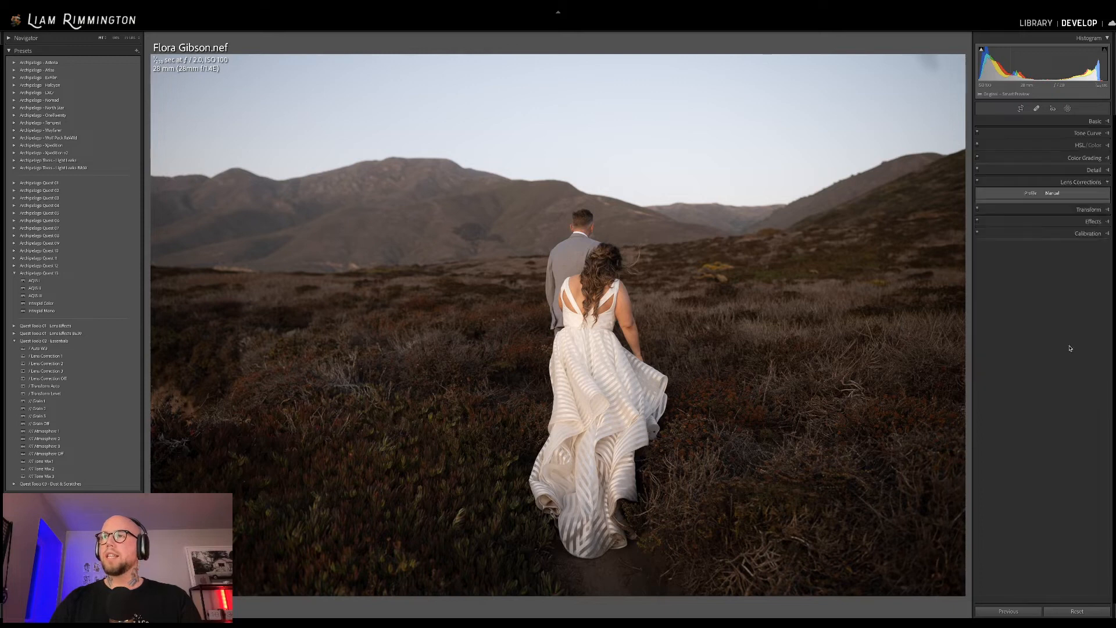
click(1029, 193)
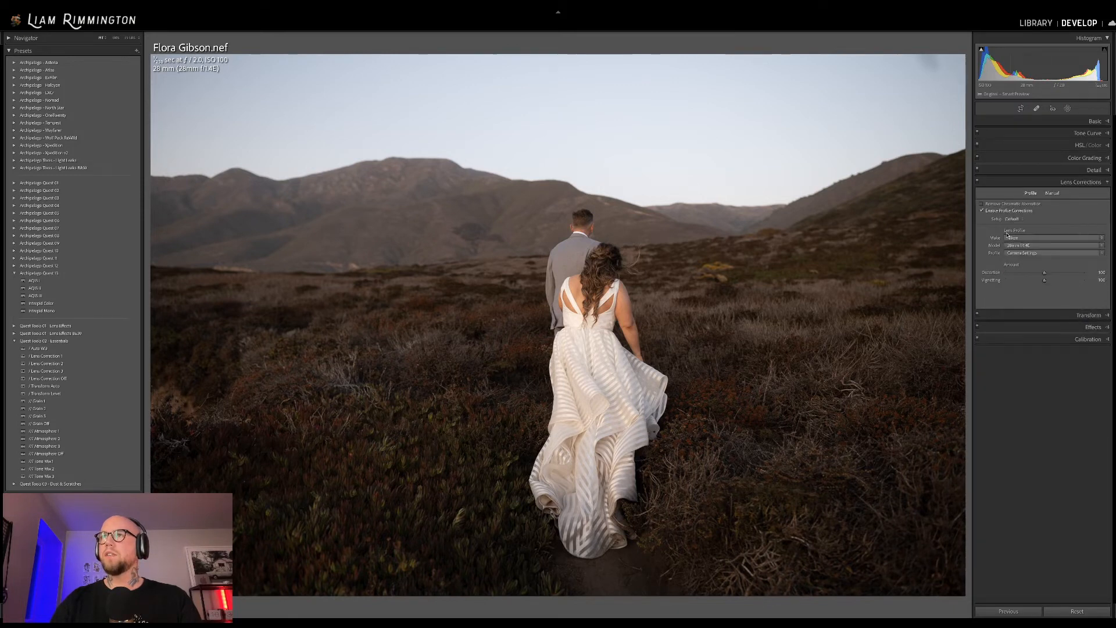
click(1074, 120)
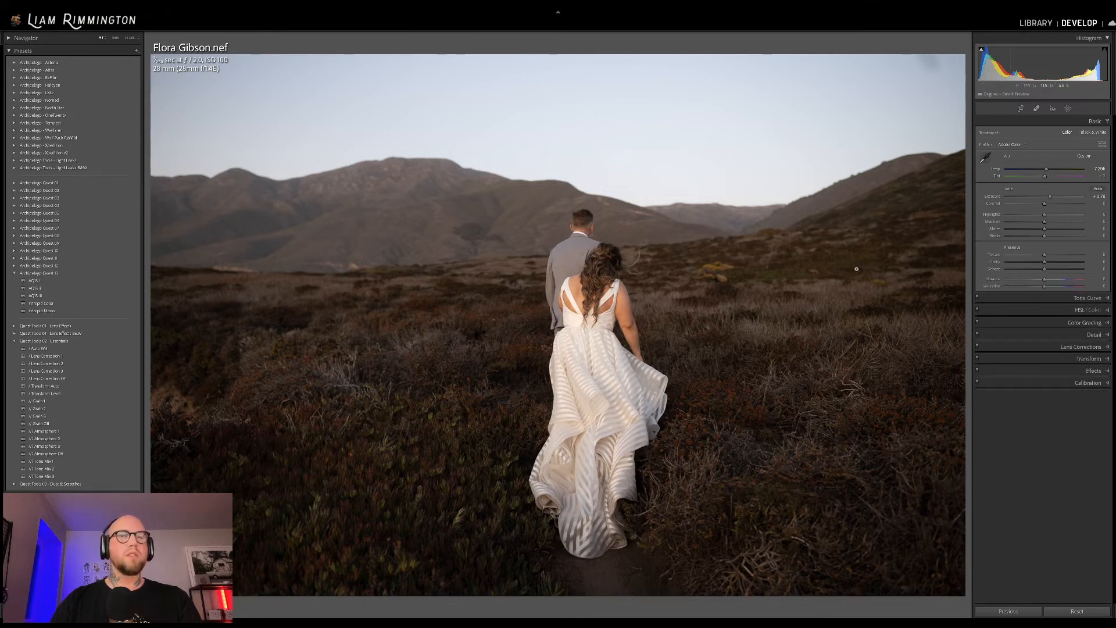
click(1071, 347)
click(1052, 193)
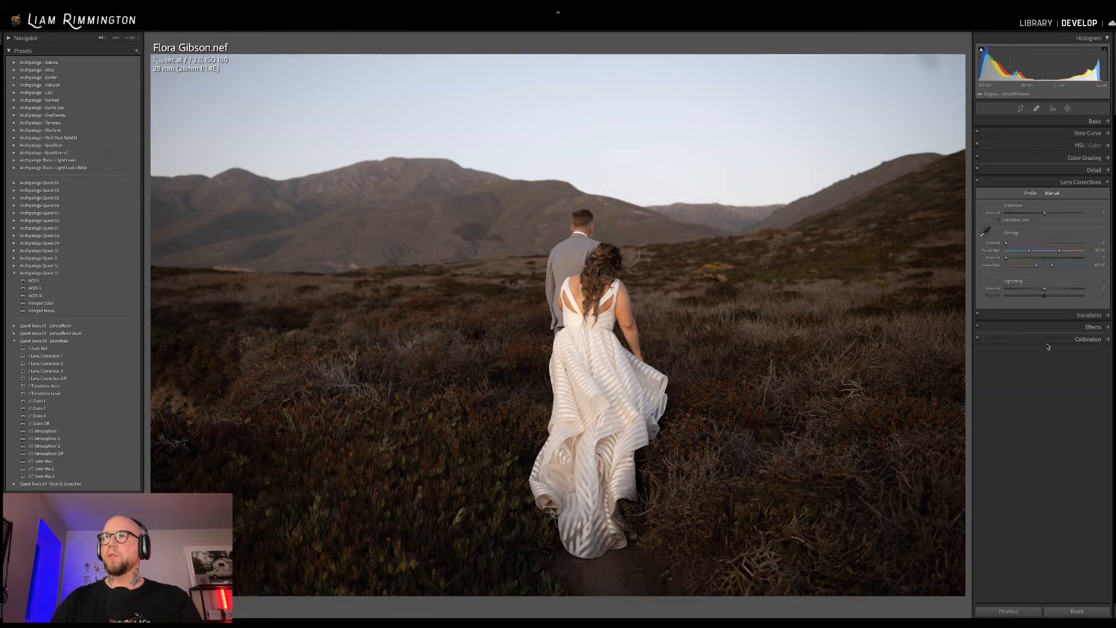
mouse_move(1045, 289)
mouse_down()
mouse_move(1070, 289)
mouse_move(1043, 290)
mouse_move(1060, 288)
mouse_up()
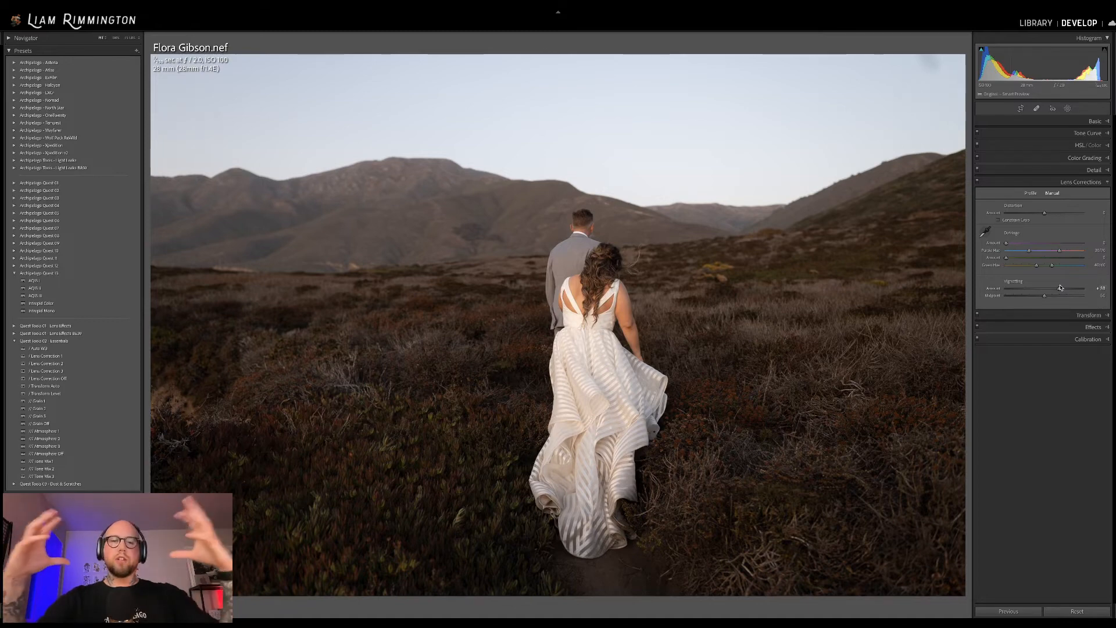
mouse_move(1059, 288)
mouse_down()
mouse_move(1032, 290)
mouse_move(1062, 291)
mouse_up()
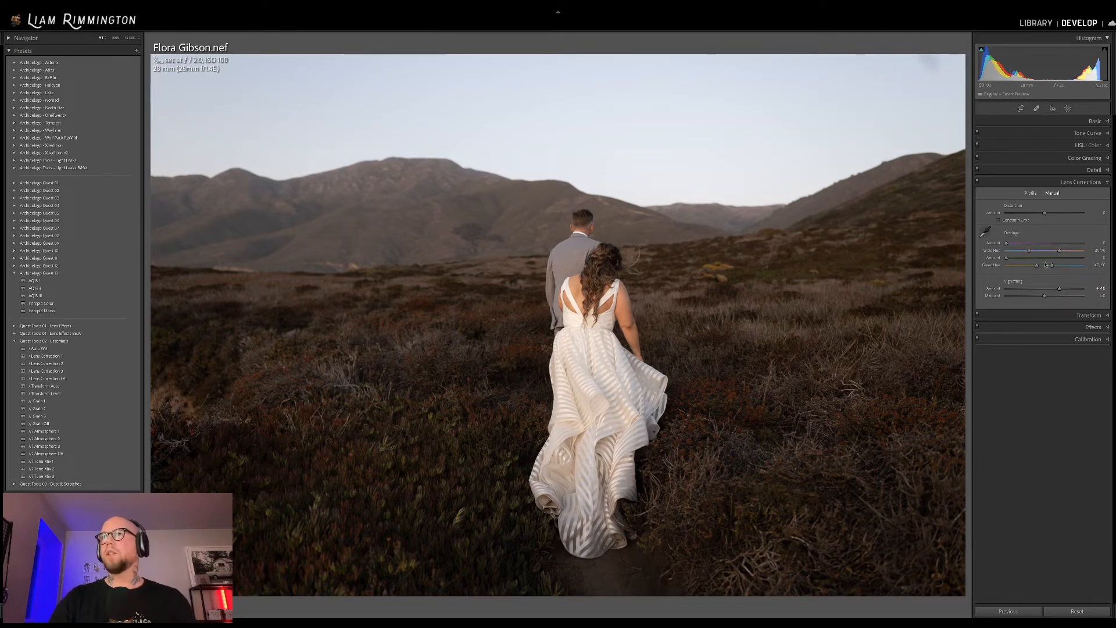
Raise the hillside photo's exposure past +1.00, apply the AQ13 I preset, and set the profile amount to 200.
click(1094, 121)
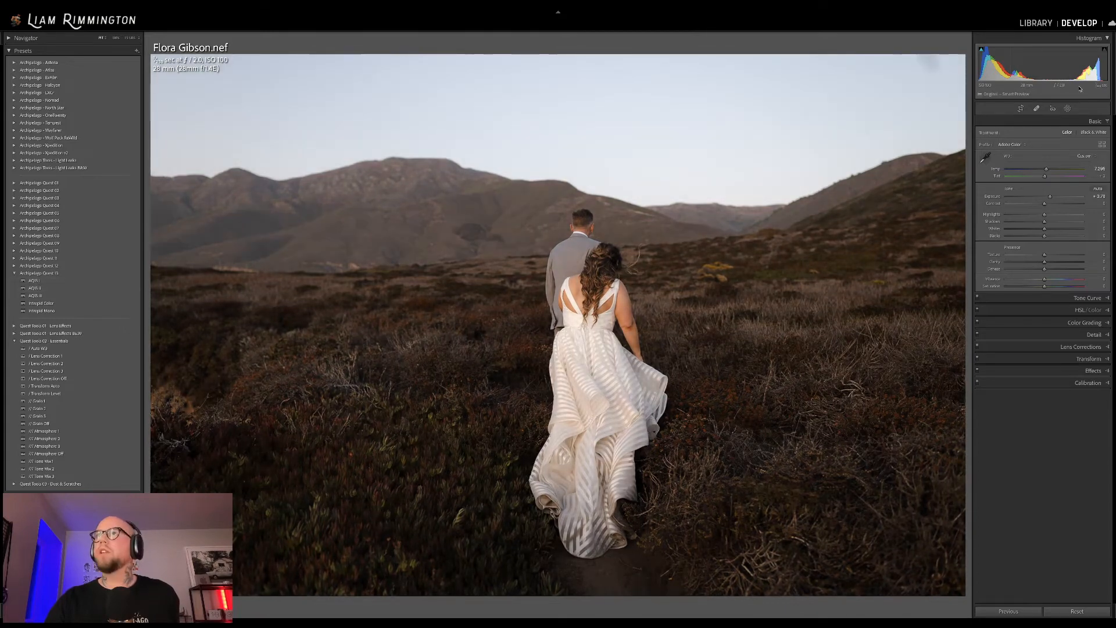
drag(1098, 196, 1105, 197)
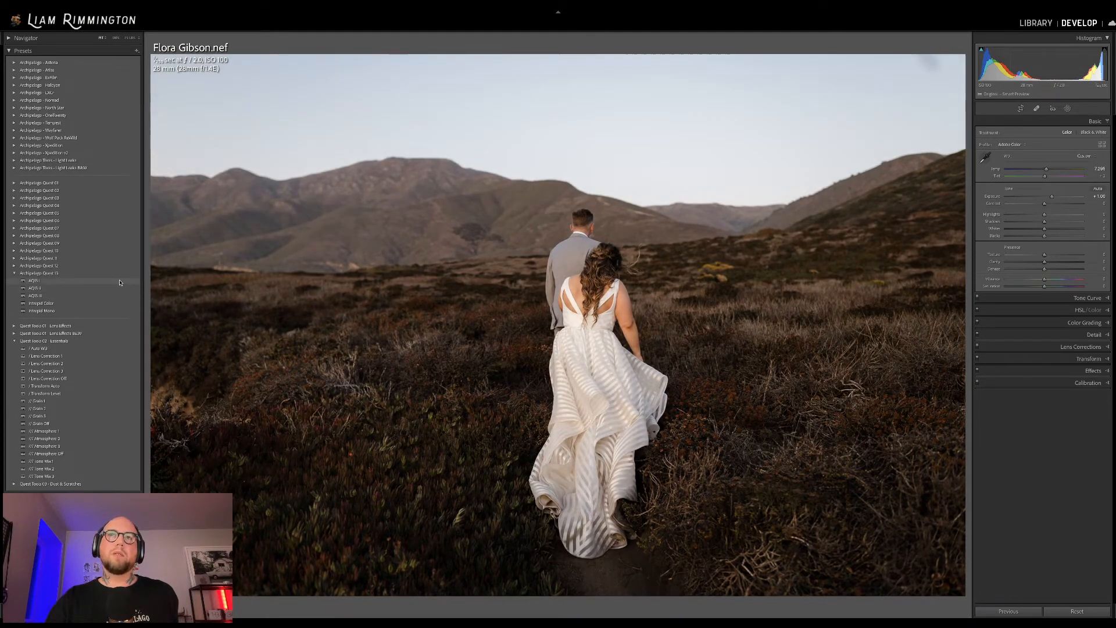
click(119, 282)
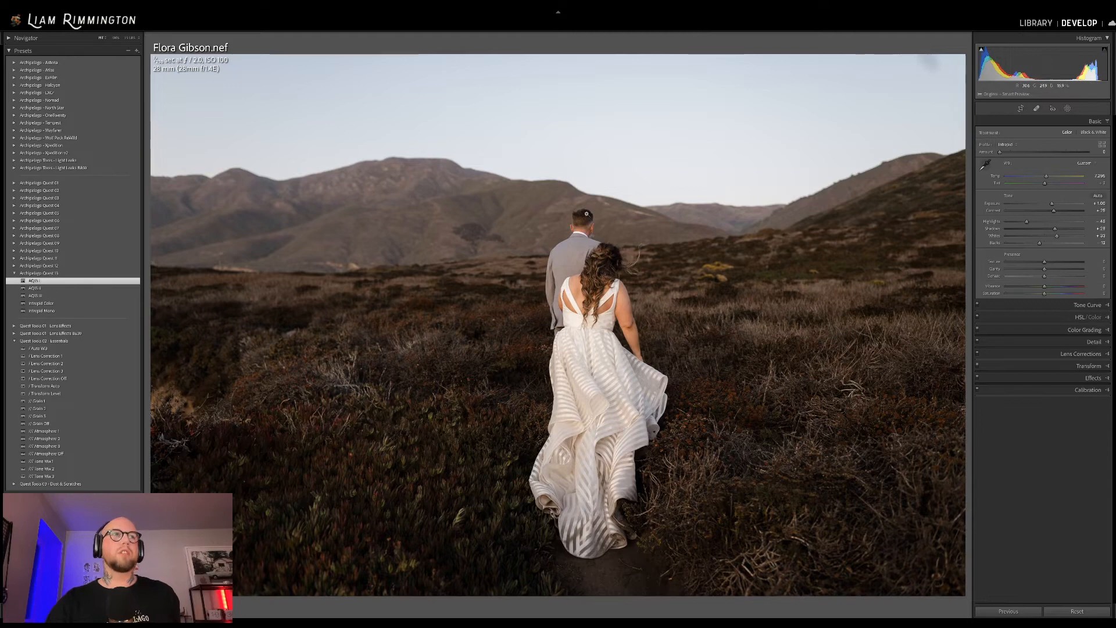
drag(1052, 204, 1054, 204)
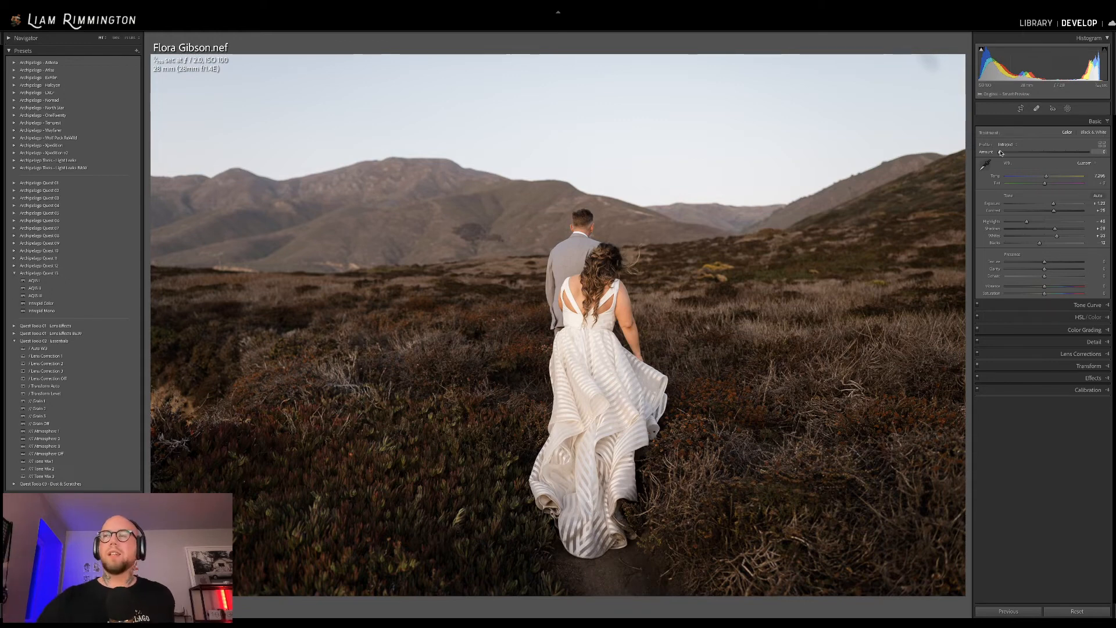
drag(1001, 153, 1115, 162)
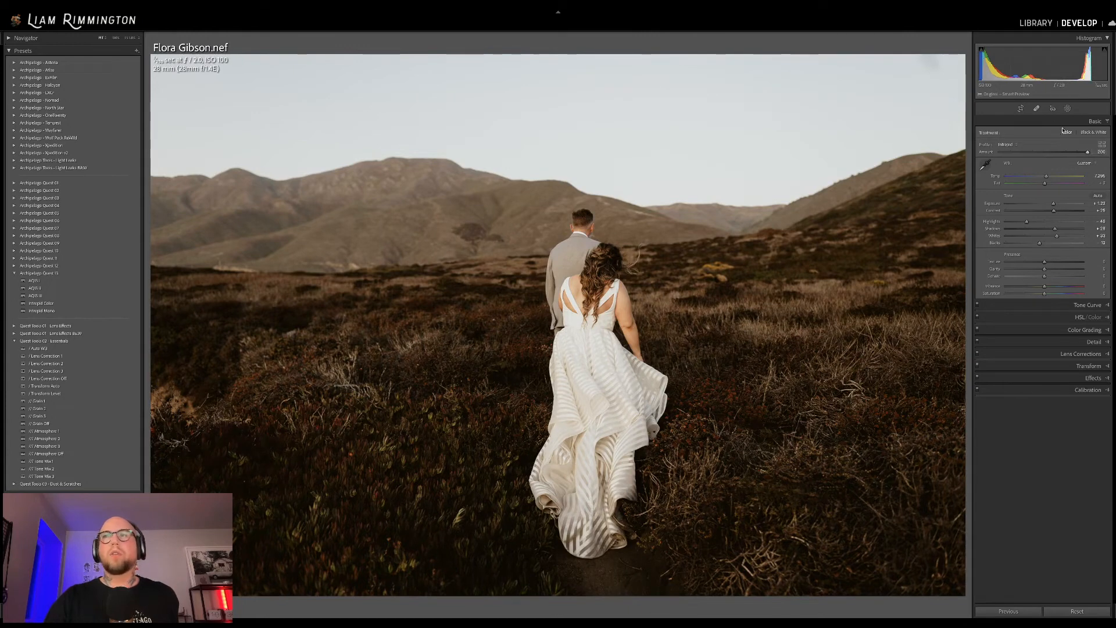
Lower the hillside photo's exposure slightly, lift its shadows, and apply the Grain 2 preset.
drag(1045, 64, 1037, 64)
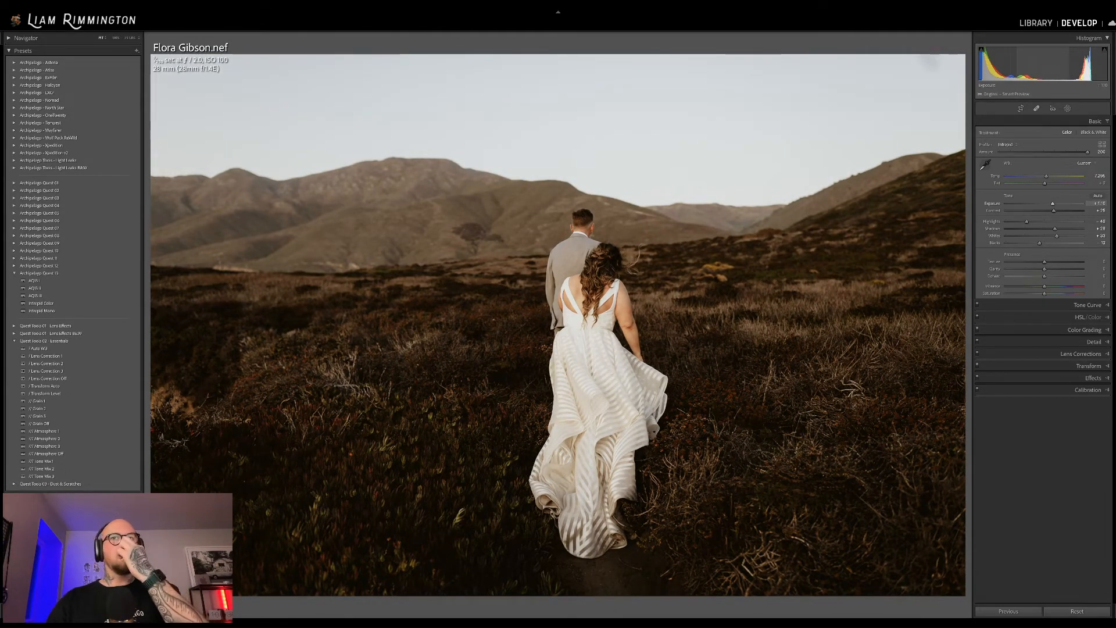
drag(1011, 62, 1018, 63)
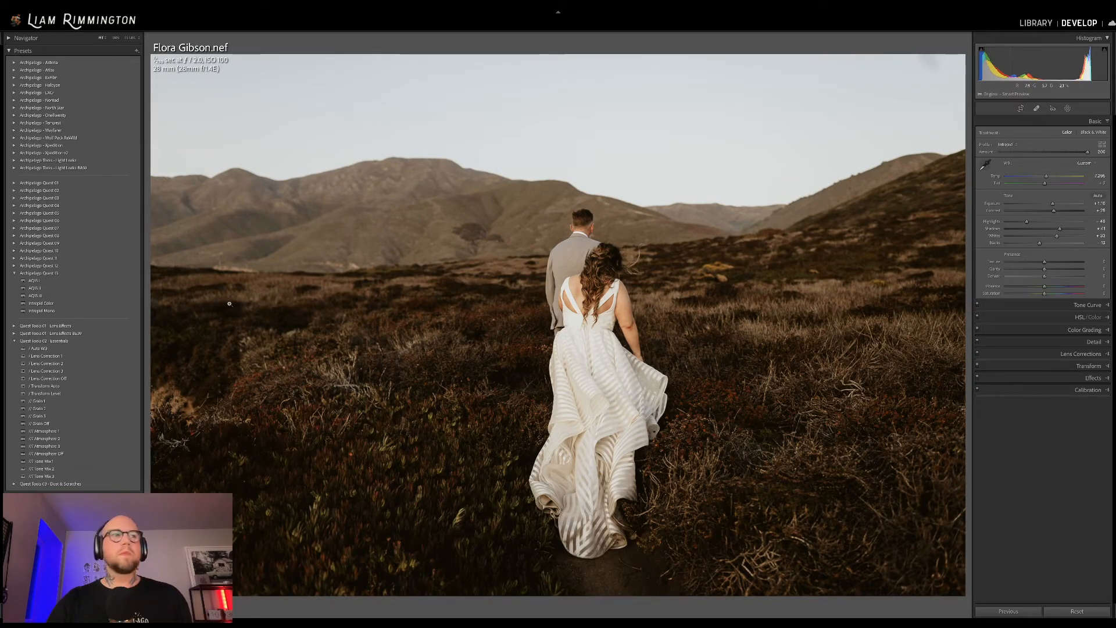
click(111, 412)
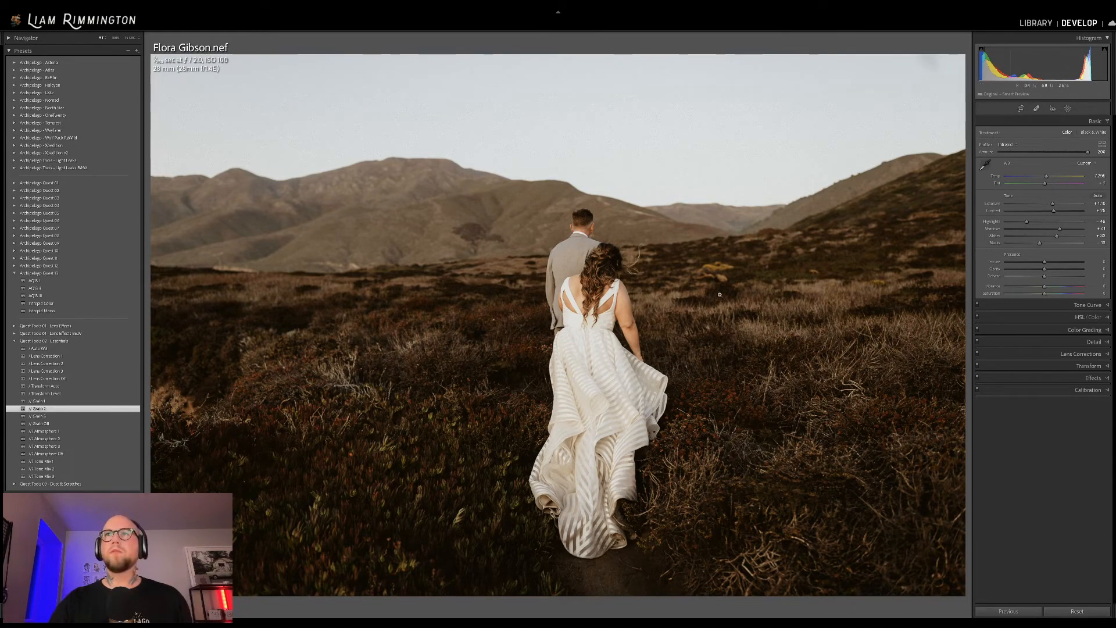
Compare the couple and sky in the hillside photo up close, side by side before and after the edit.
click(647, 283)
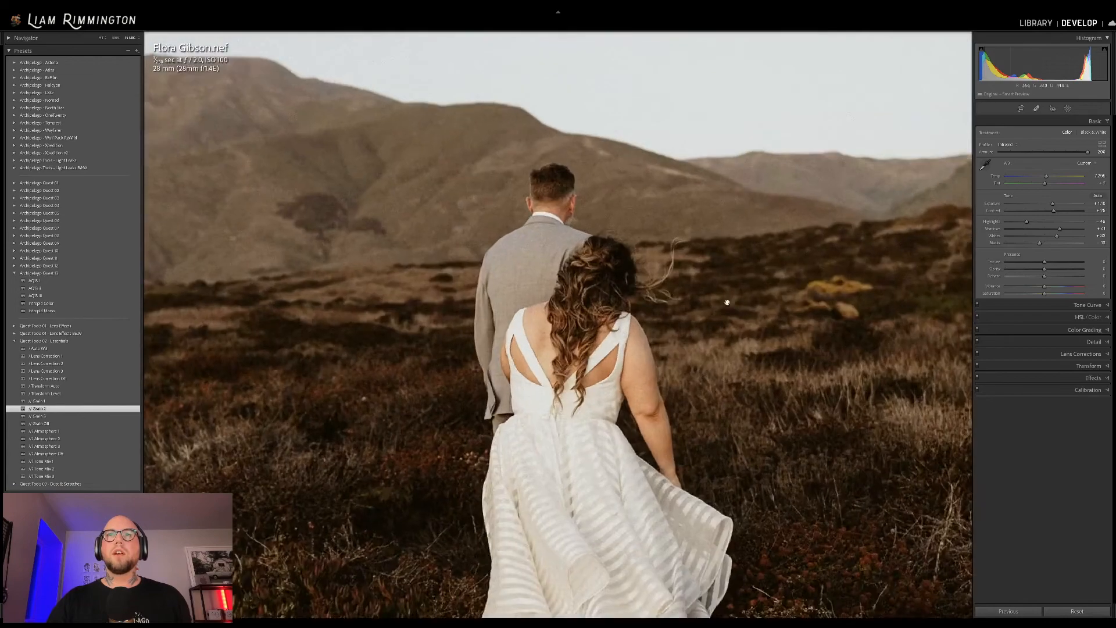
drag(718, 335, 738, 301)
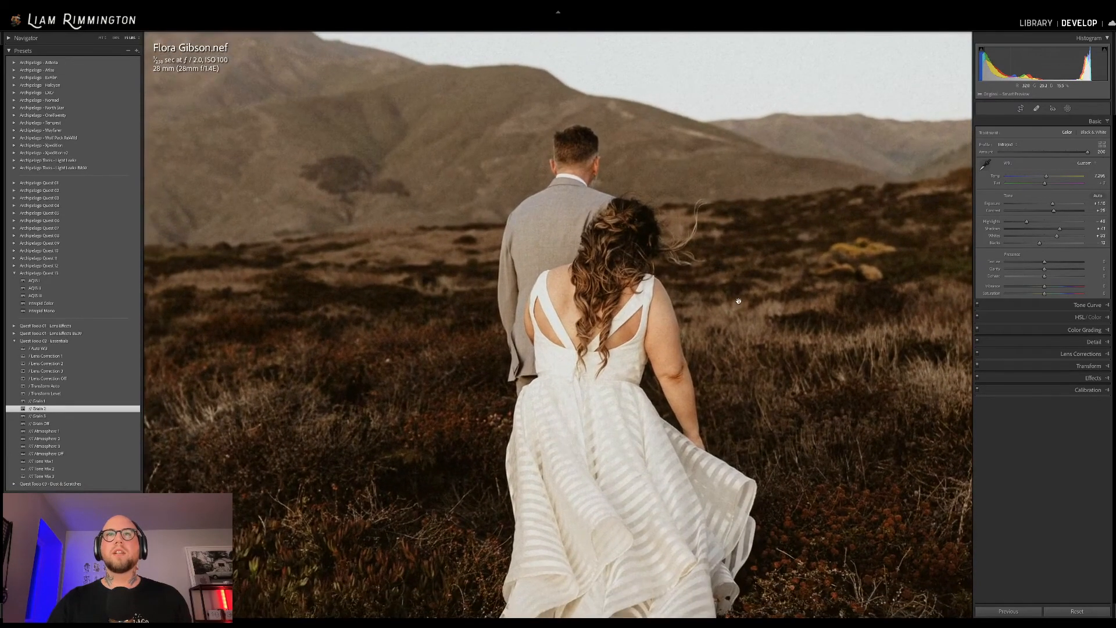
key(y)
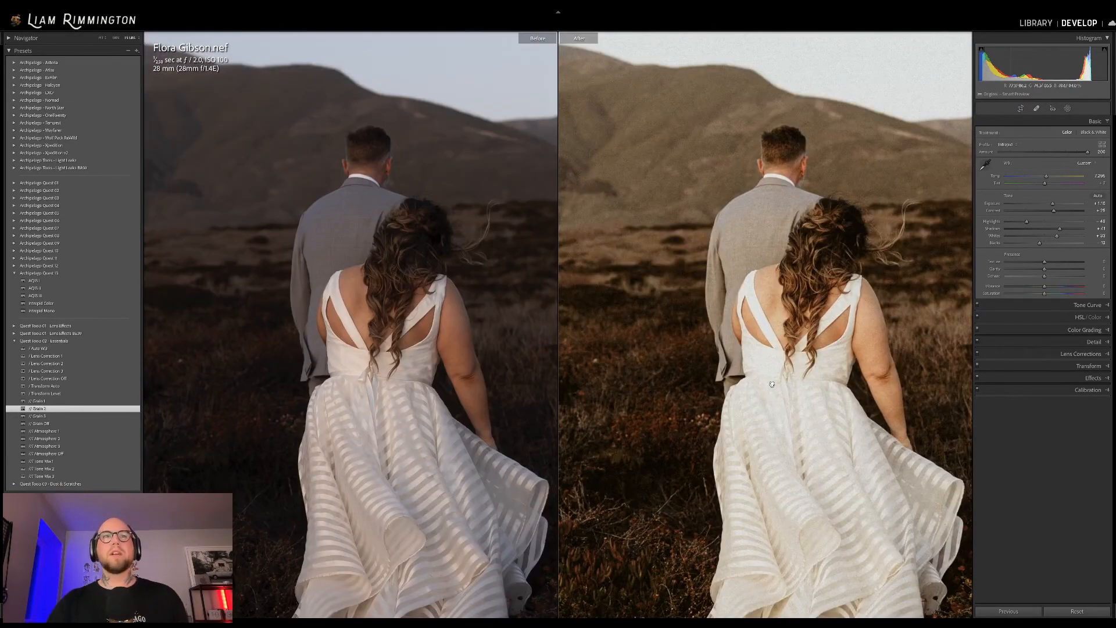
drag(760, 397, 652, 559)
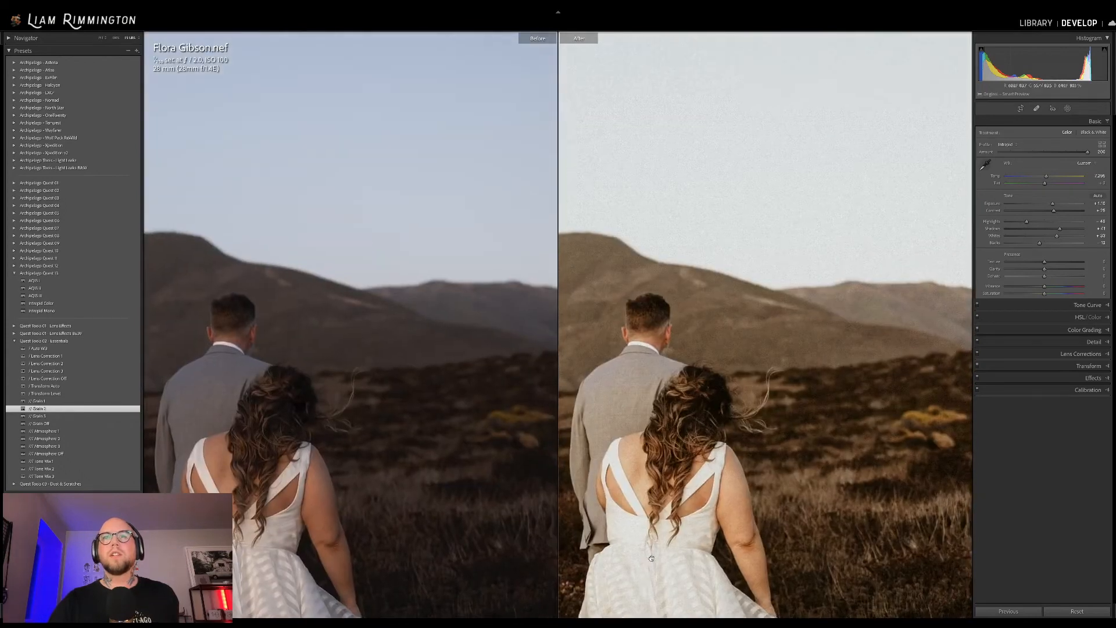
click(717, 295)
key(y)
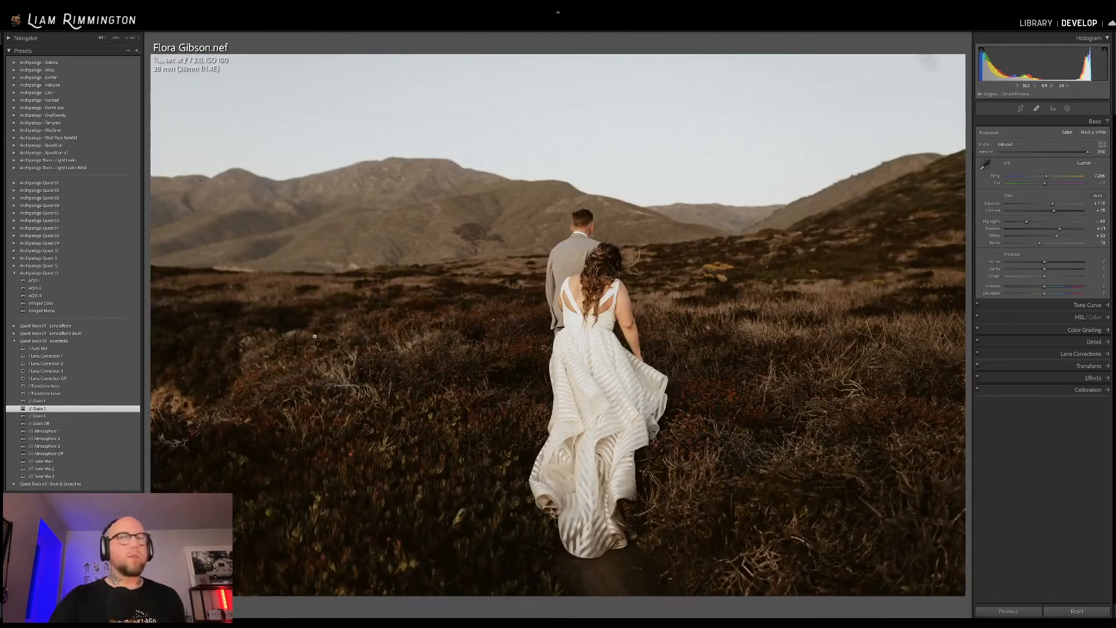
Apply the Intrepid Mono preset to the hillside photo, try profile amounts from 0 to 200, and settle on about 167.
click(42, 311)
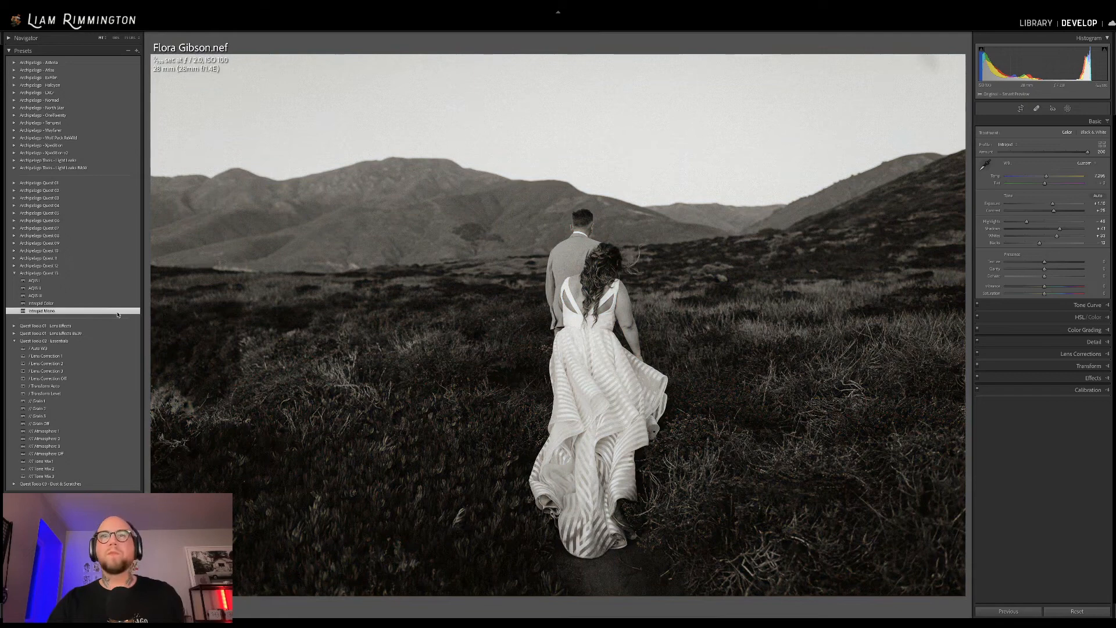
drag(1042, 152, 989, 165)
drag(975, 166, 956, 183)
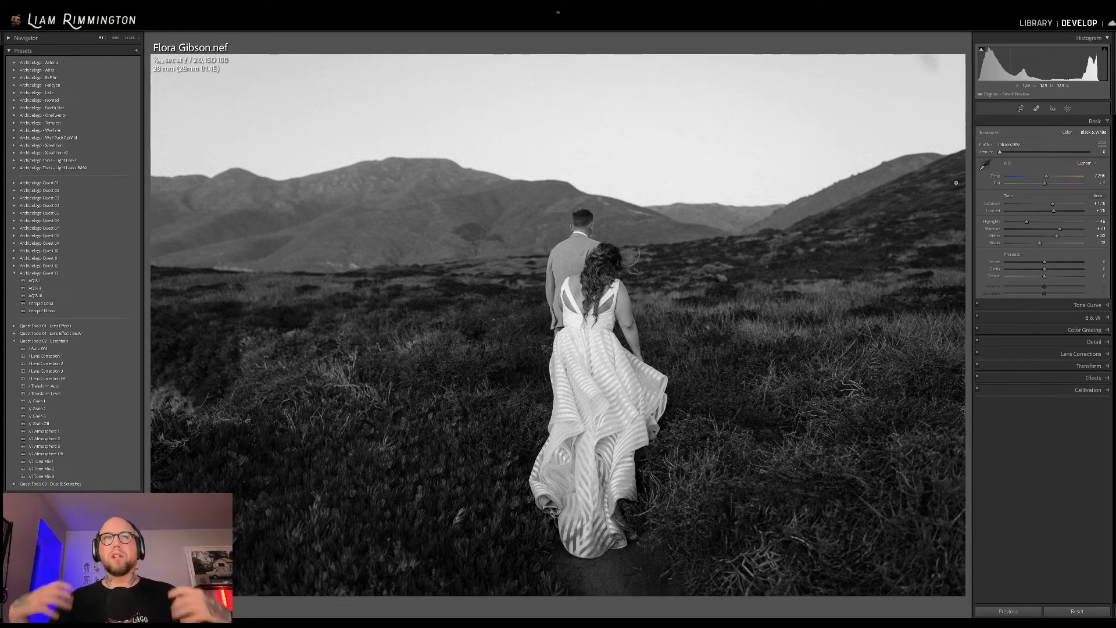
drag(1000, 152, 1097, 160)
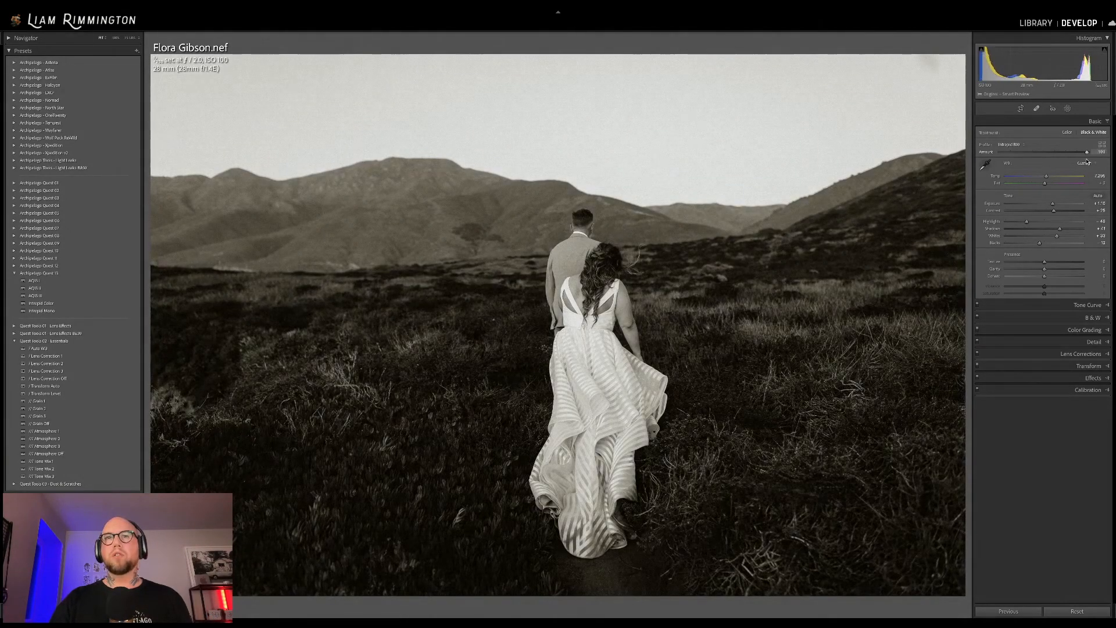
mouse_move(1089, 160)
mouse_down()
mouse_move(1042, 165)
mouse_move(1080, 164)
mouse_up()
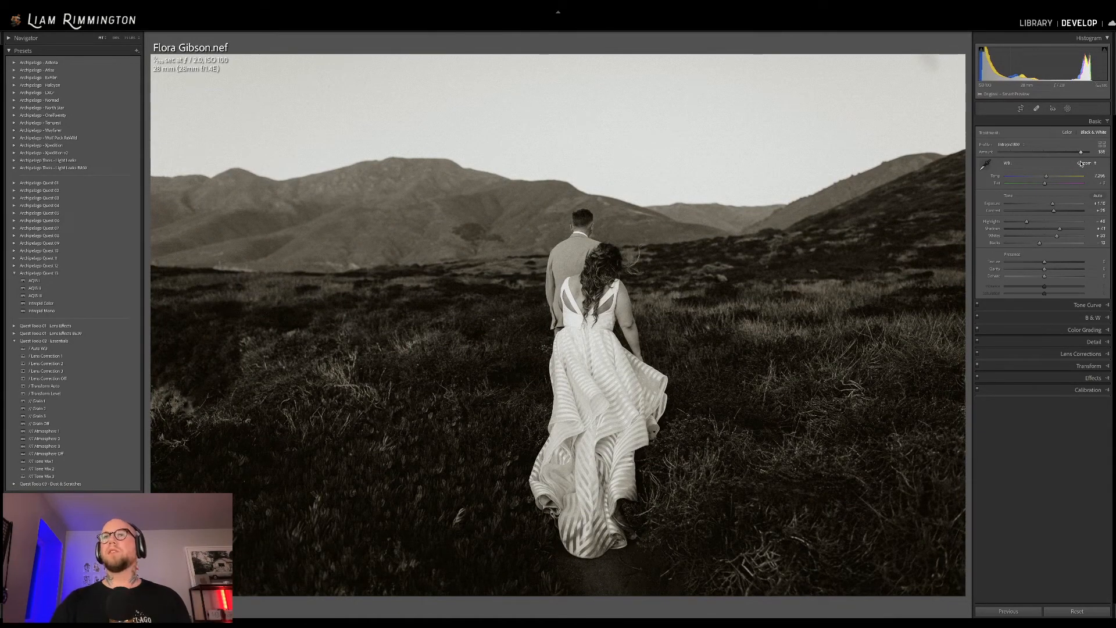
drag(1081, 152, 1074, 154)
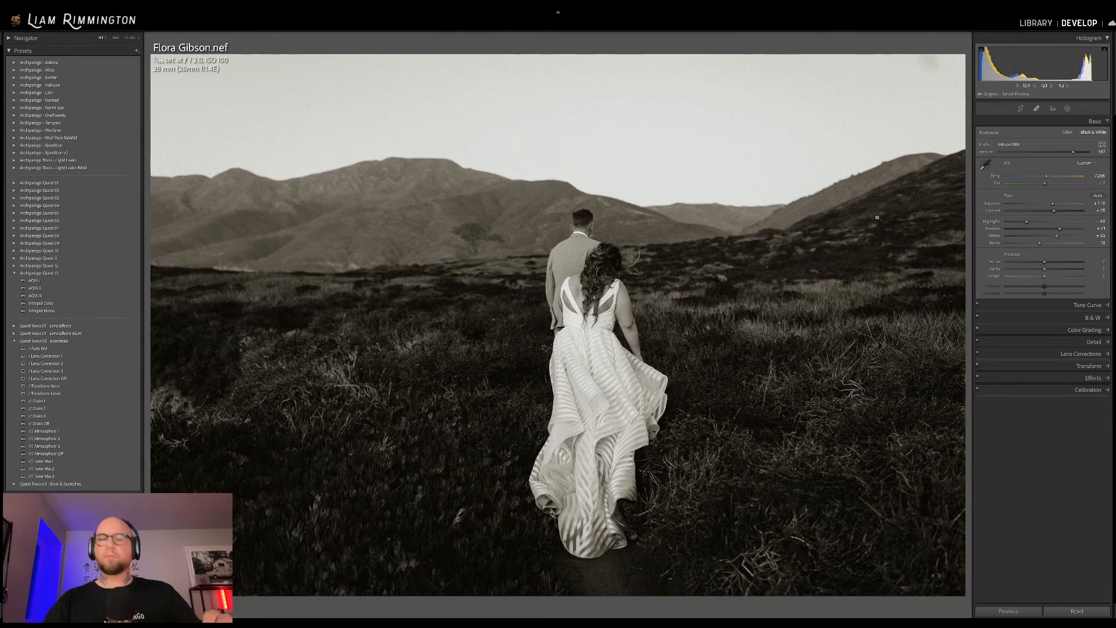
Open the photo of the couple by the ivy wall, set exposure to about +0.80, cool the white balance, and apply the AQ13 III preset.
key(g)
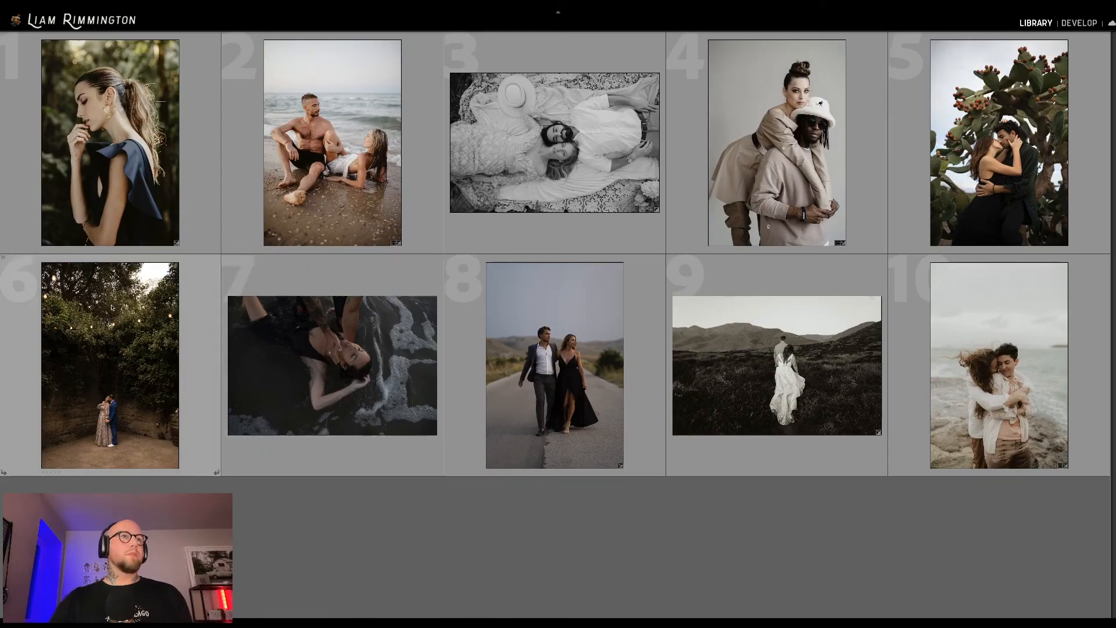
click(128, 326)
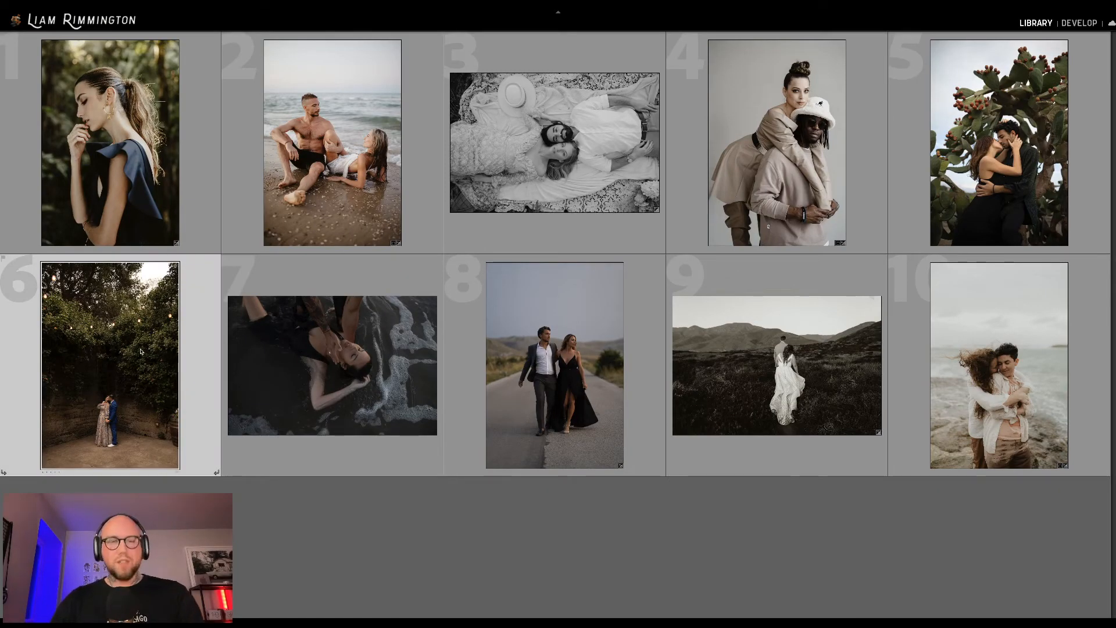
key(d)
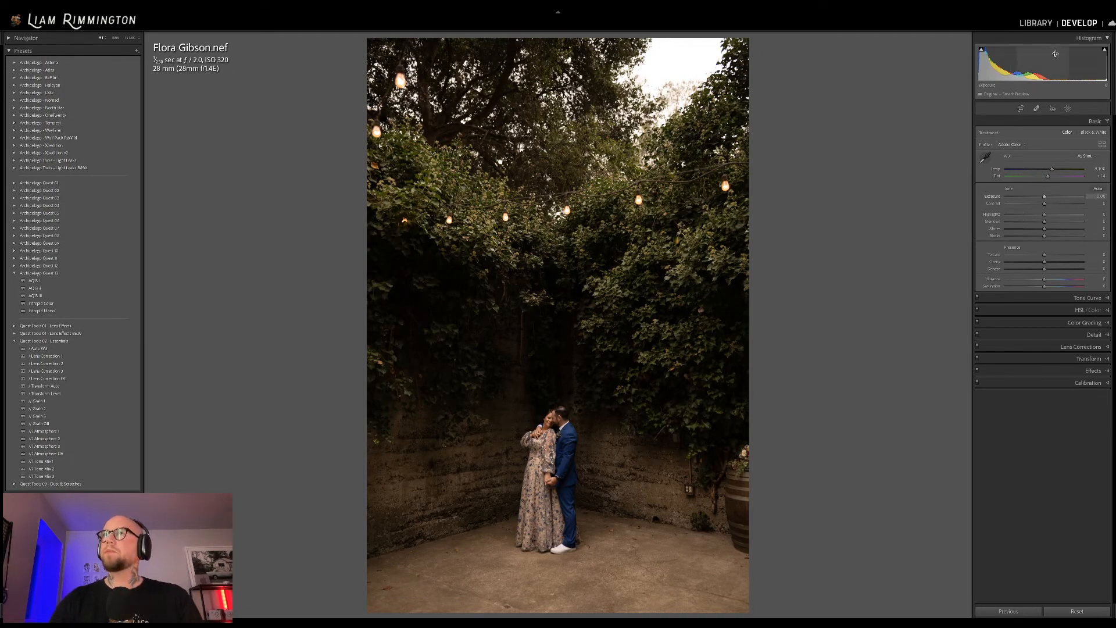
drag(1026, 65, 1047, 66)
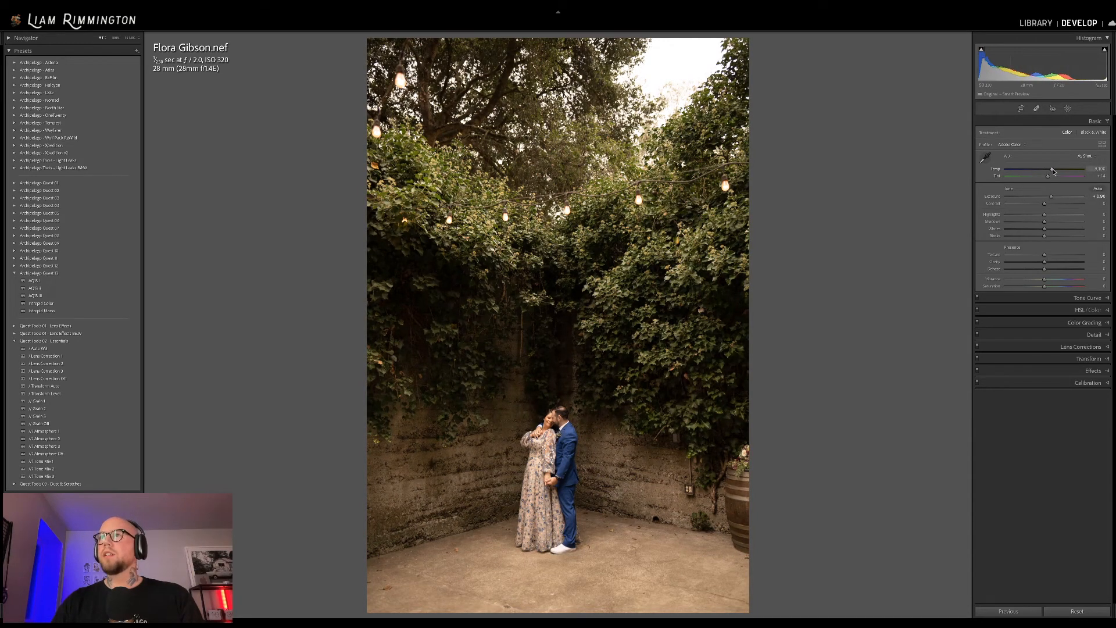
drag(1055, 170, 1044, 172)
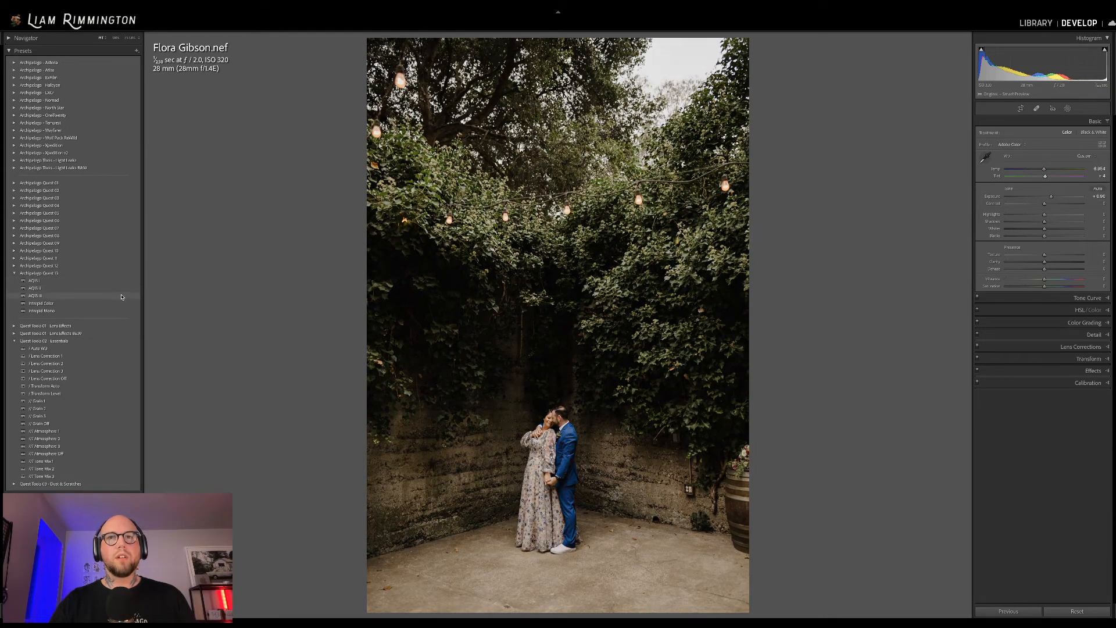
click(122, 297)
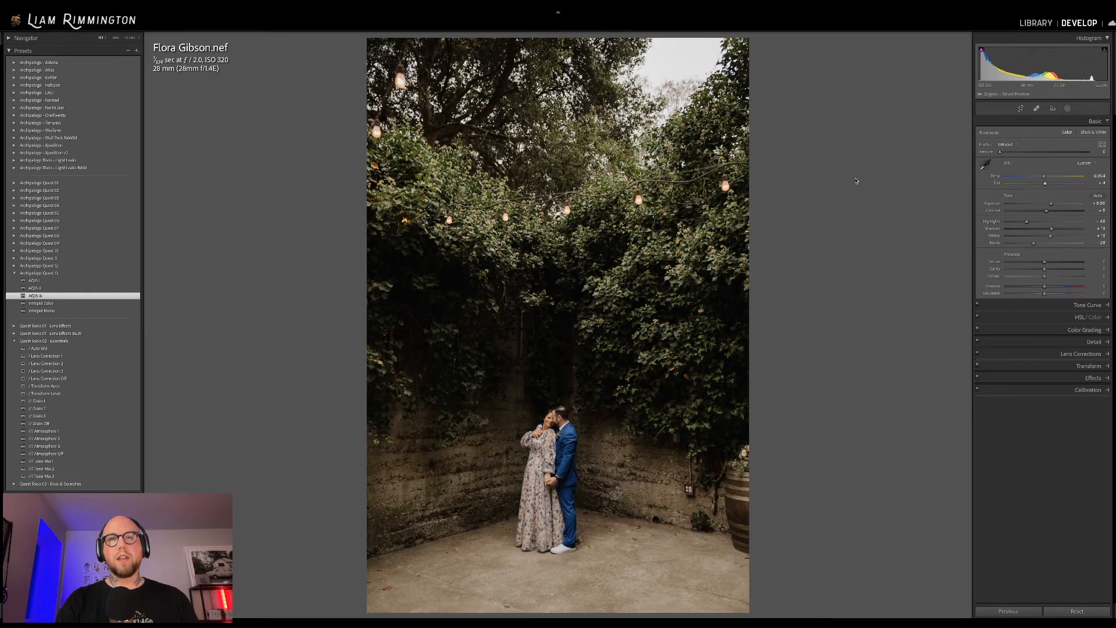
Compare the ivy wall photo with its original, and raise the Intrepid profile amount to about 69.
key(backslash)
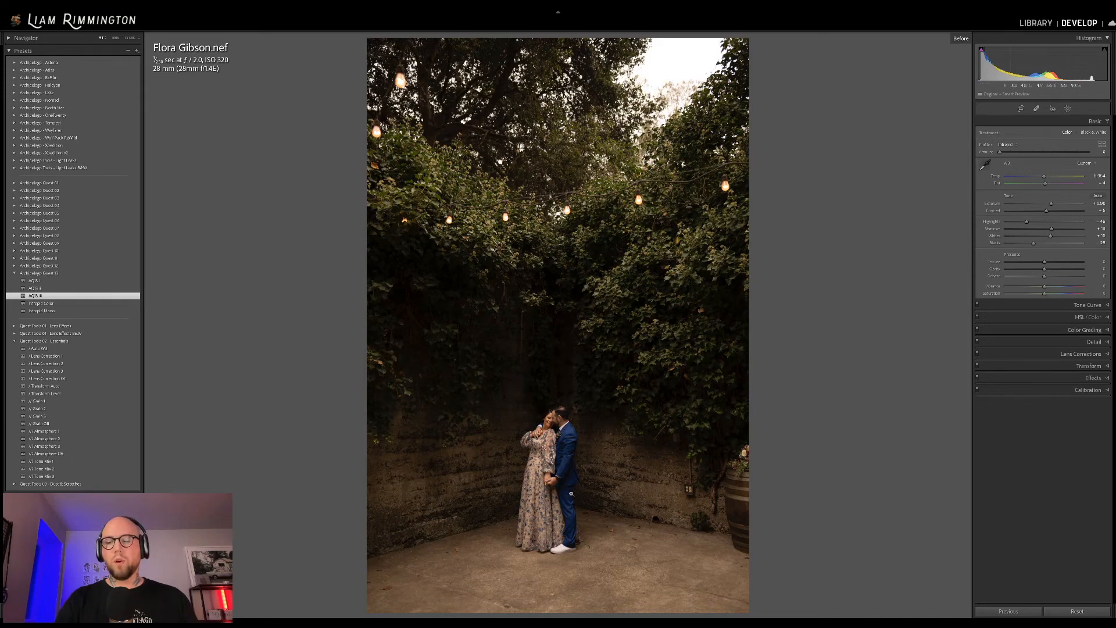
key(backslash)
key(backslash)
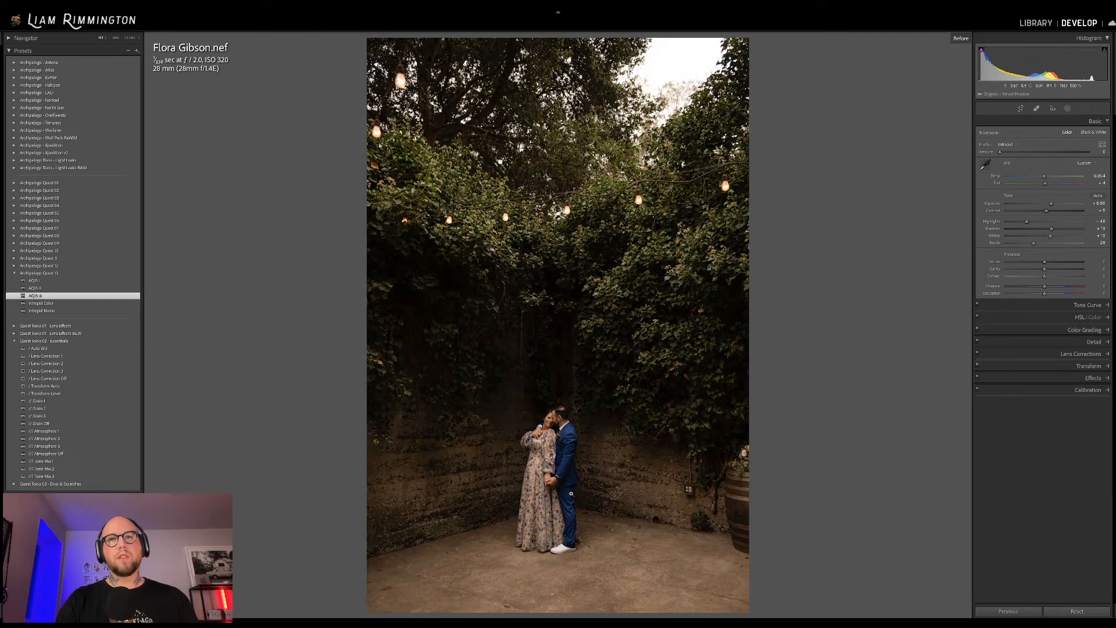
key(backslash)
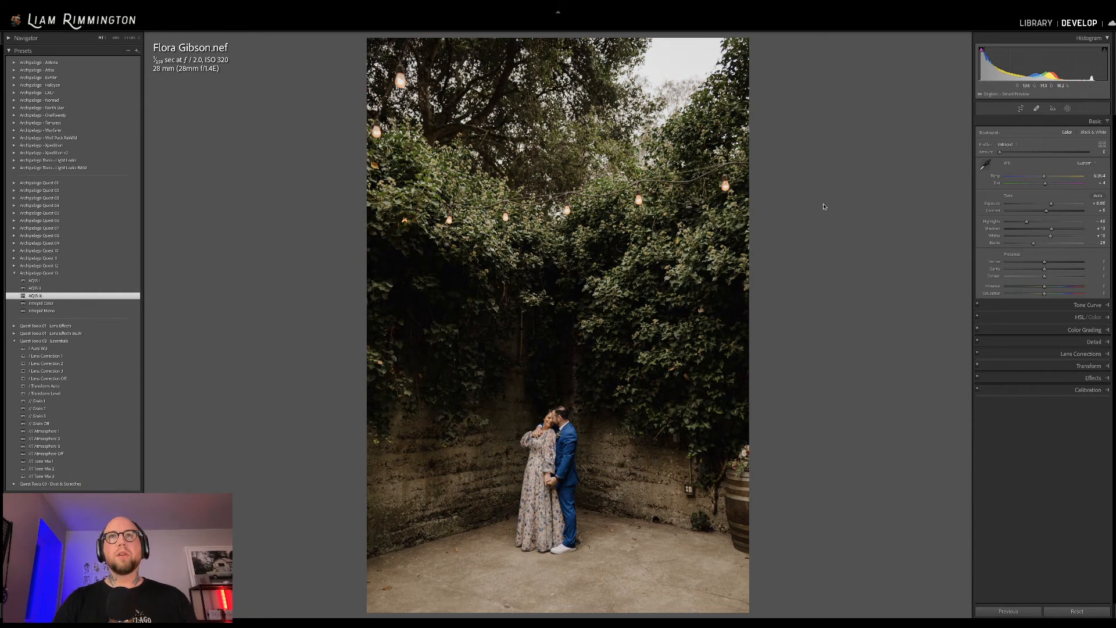
drag(1000, 152, 1031, 157)
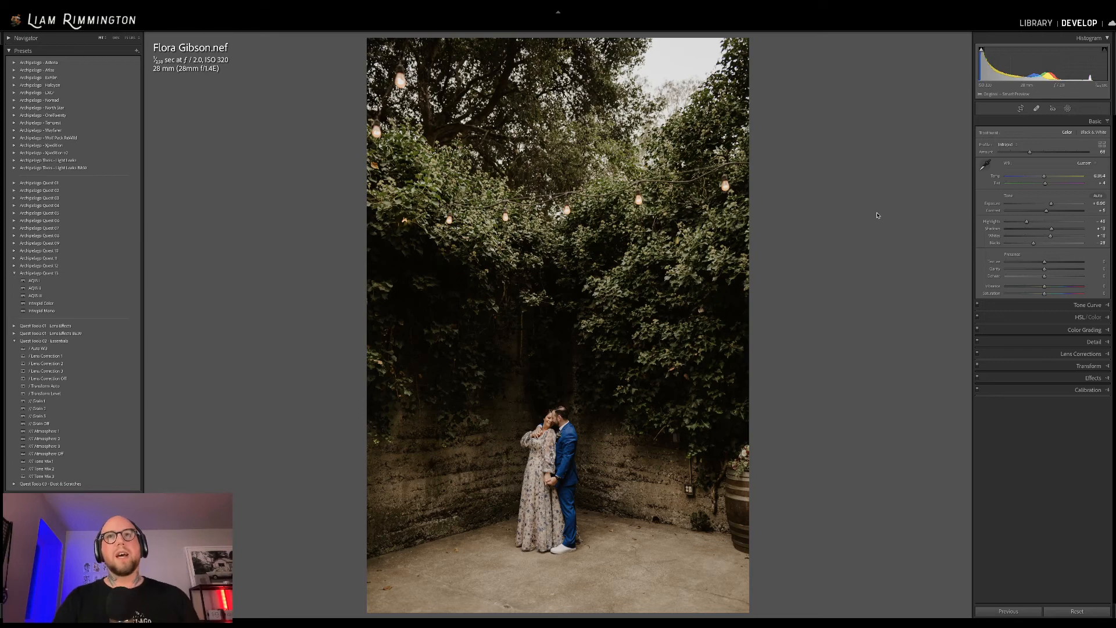
Compare the ivy wall color edit with the original, in full and side by side with the couple up close.
key(backslash)
key(backslash)
key(backslash)
key(backslash)
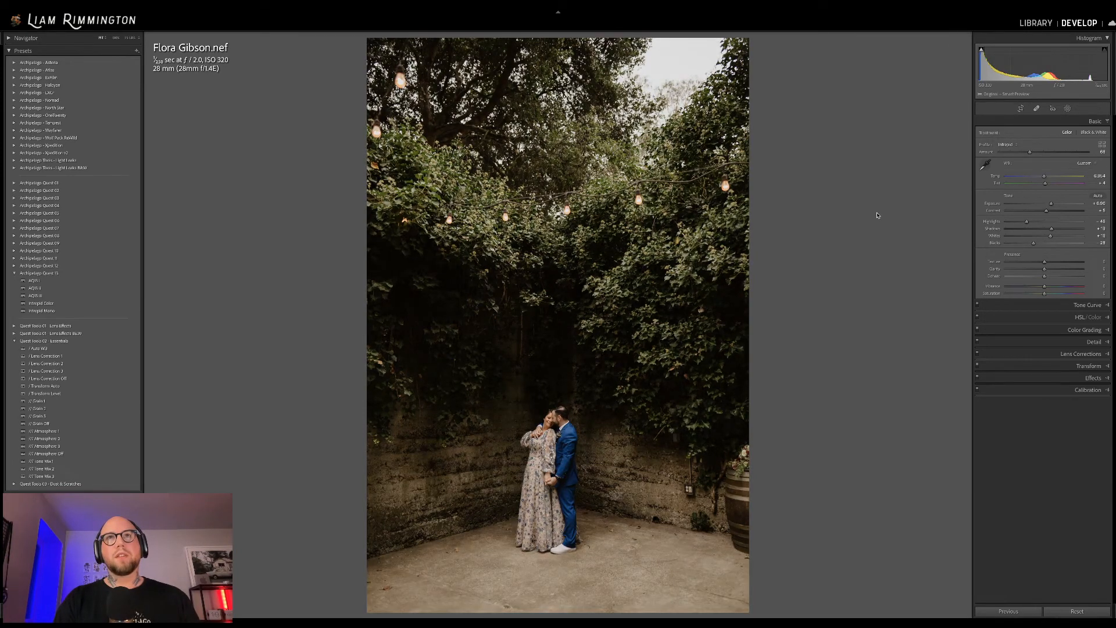
key(backslash)
key(backslash)
key(y)
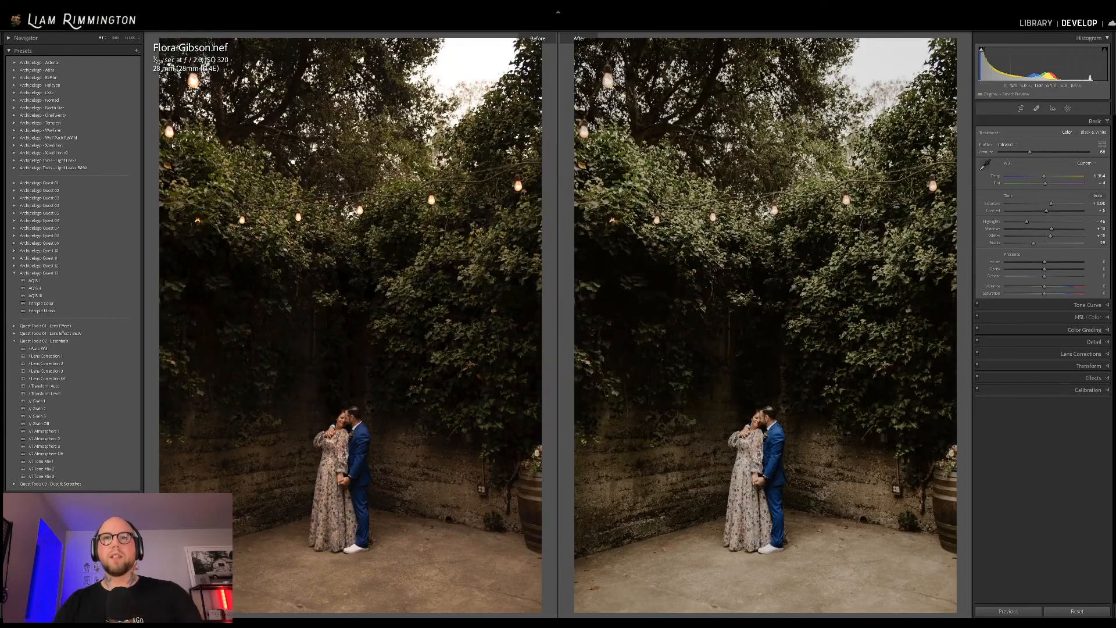
click(742, 510)
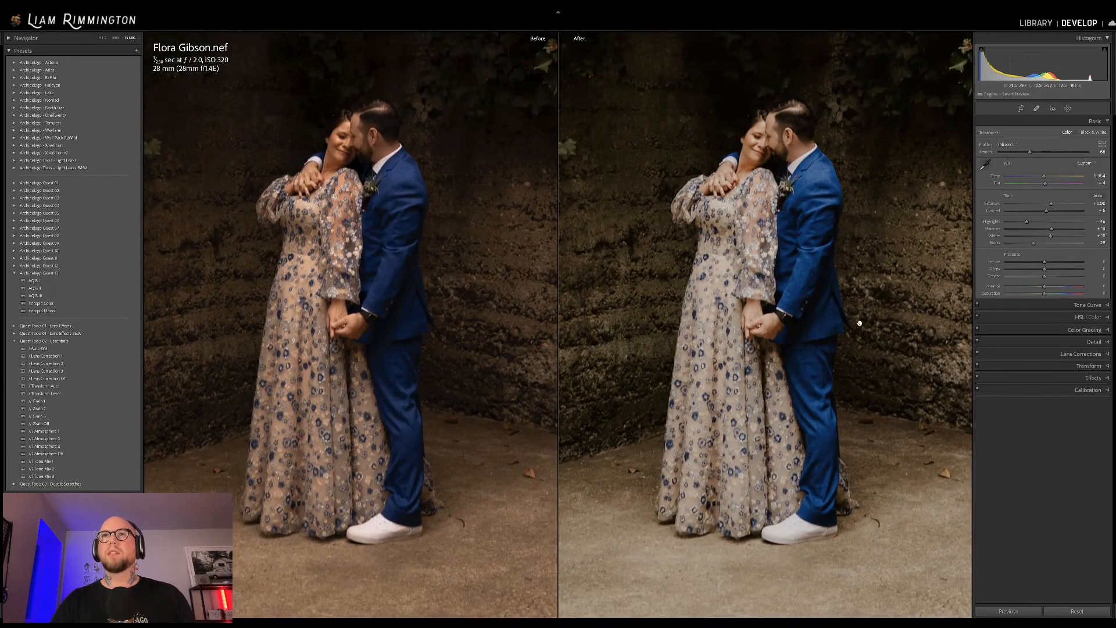
drag(861, 325, 862, 345)
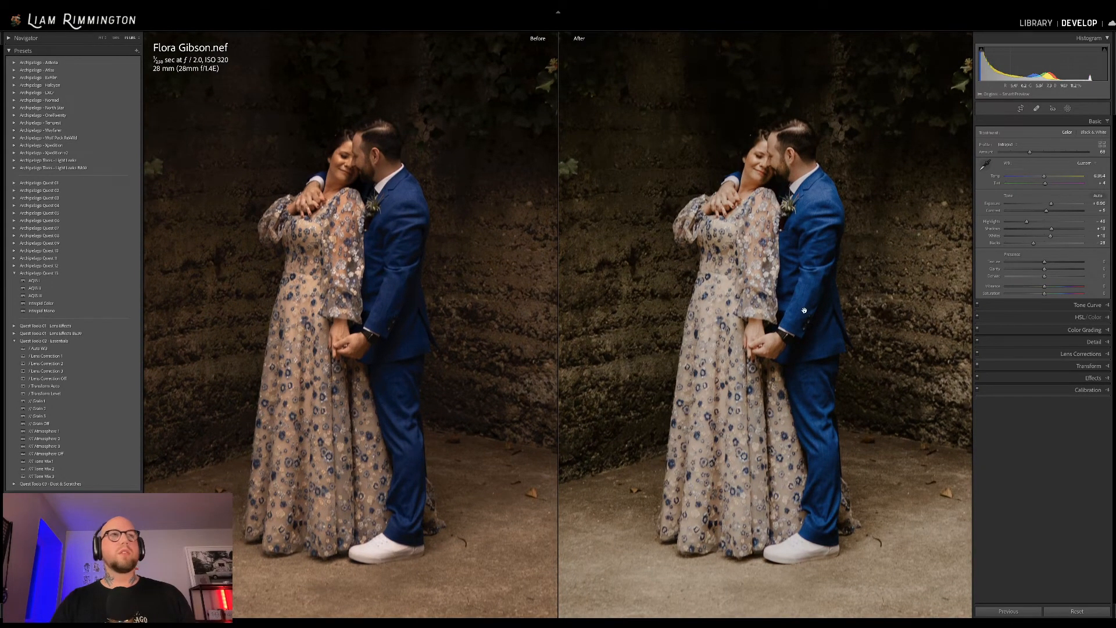
key(y)
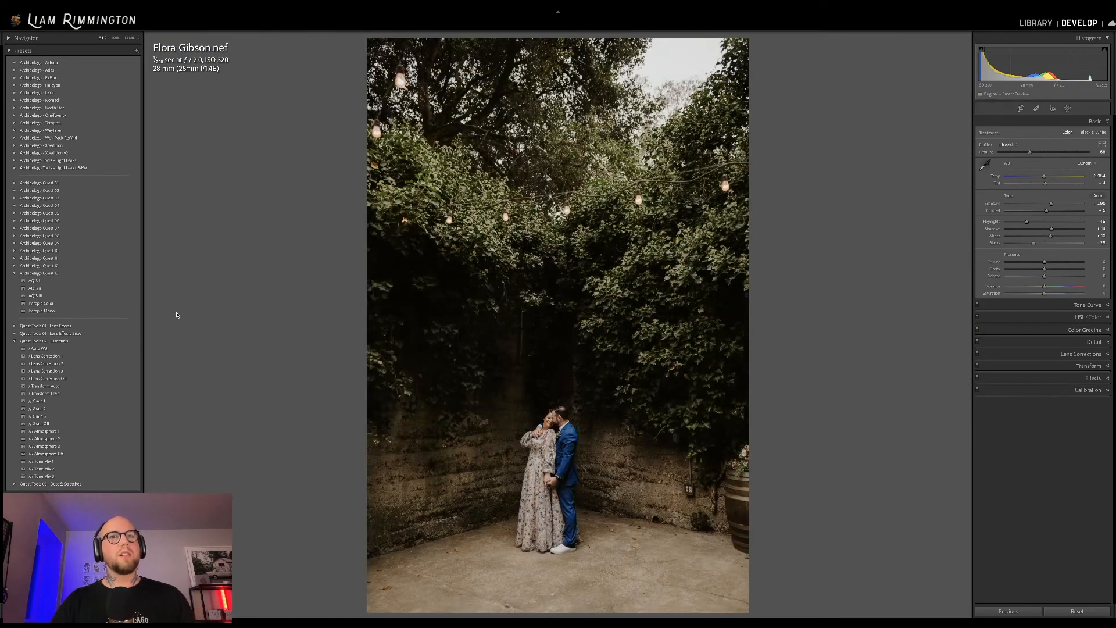
Apply the Intrepid Mono preset to the ivy wall photo, lower the profile amount to about 78, and nudge the exposure.
click(123, 312)
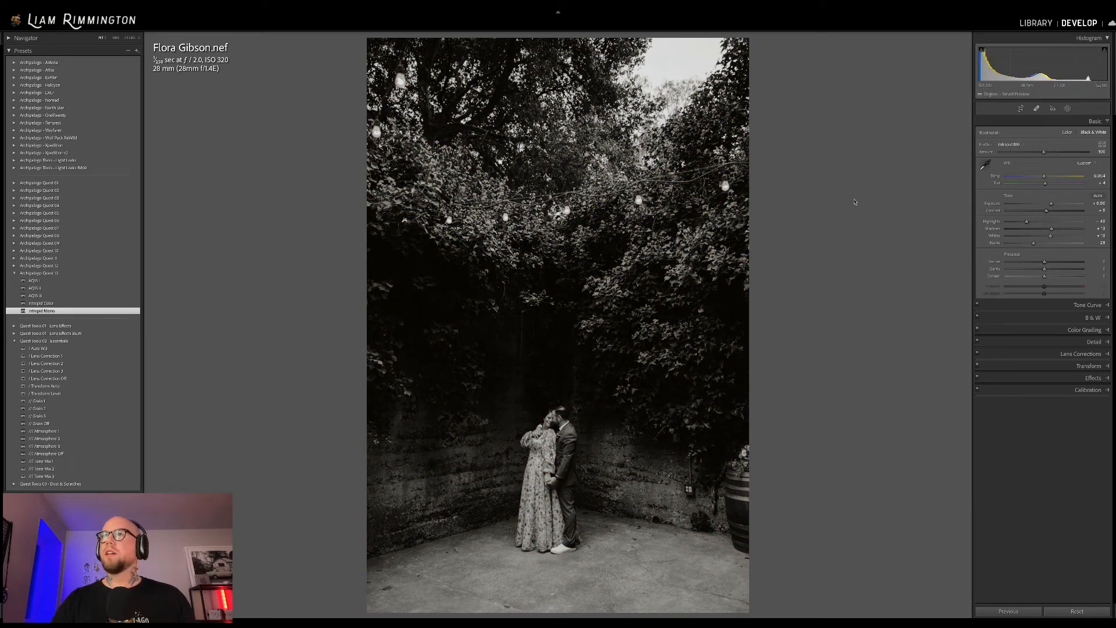
mouse_move(1045, 153)
mouse_down()
mouse_move(1012, 153)
mouse_move(1099, 155)
mouse_move(1001, 165)
mouse_move(1067, 169)
mouse_move(1030, 171)
mouse_move(1043, 169)
mouse_up()
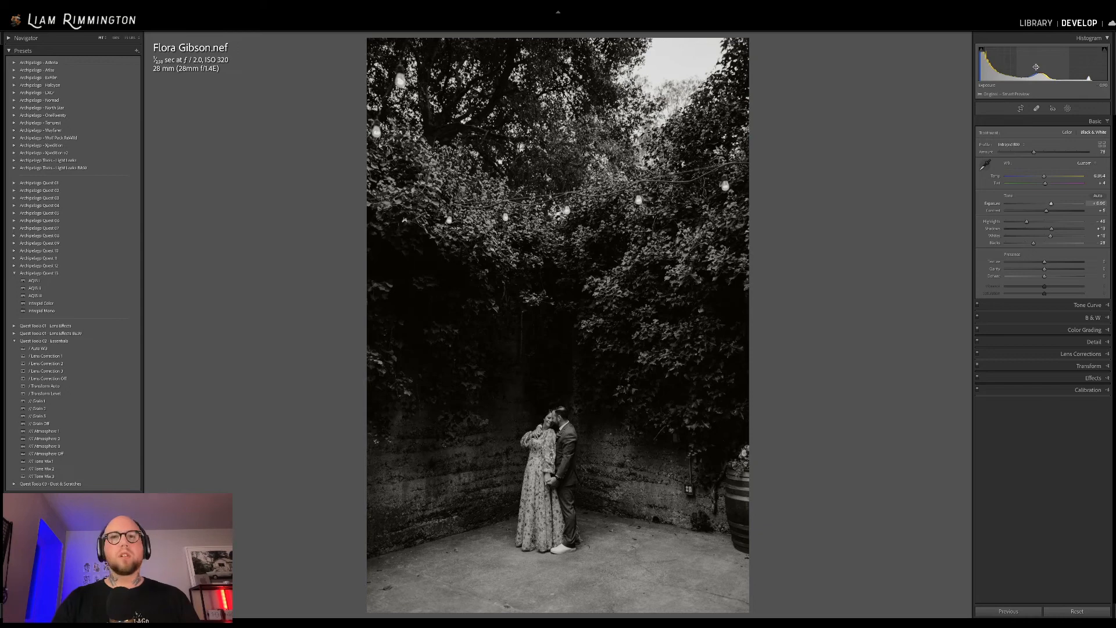
drag(1036, 68, 1037, 68)
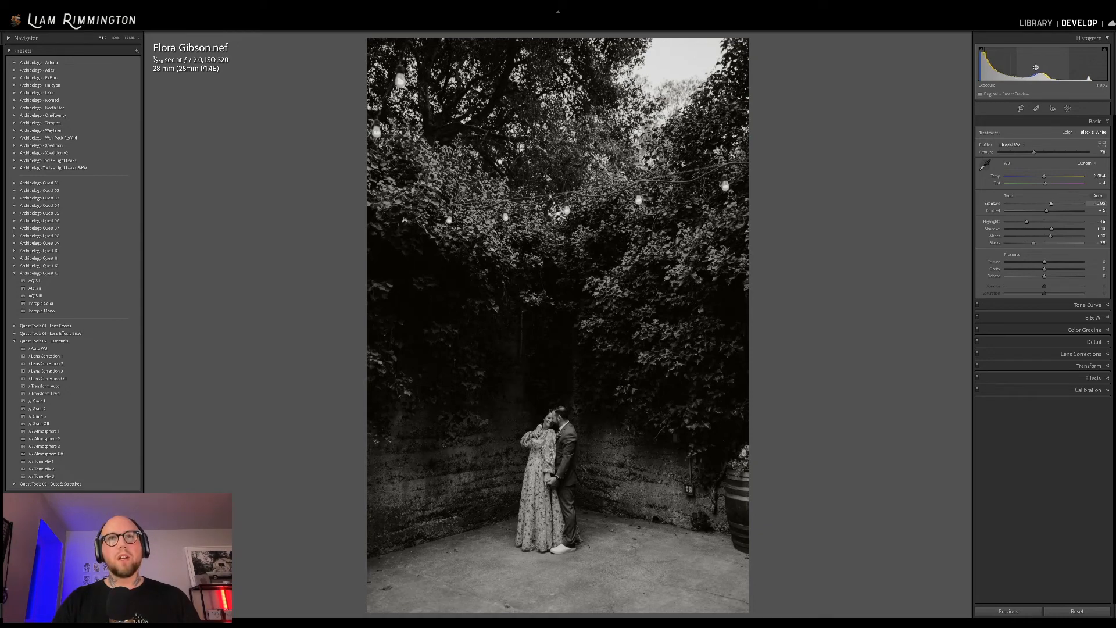
Compare the black-and-white ivy wall edit with the original side by side, examining the couple up close.
key(y)
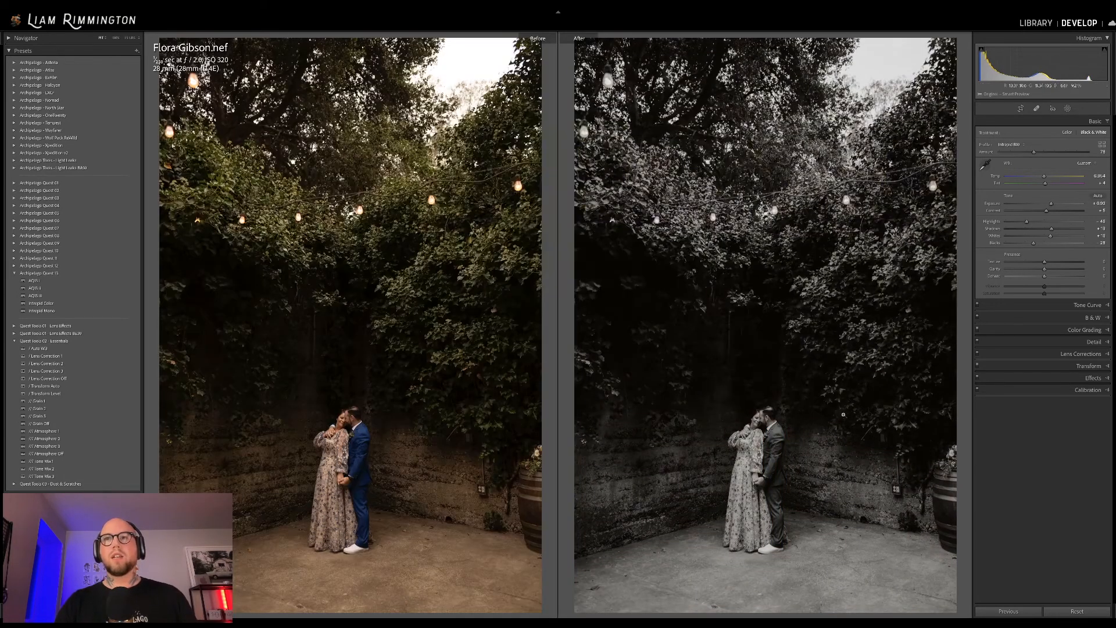
click(756, 466)
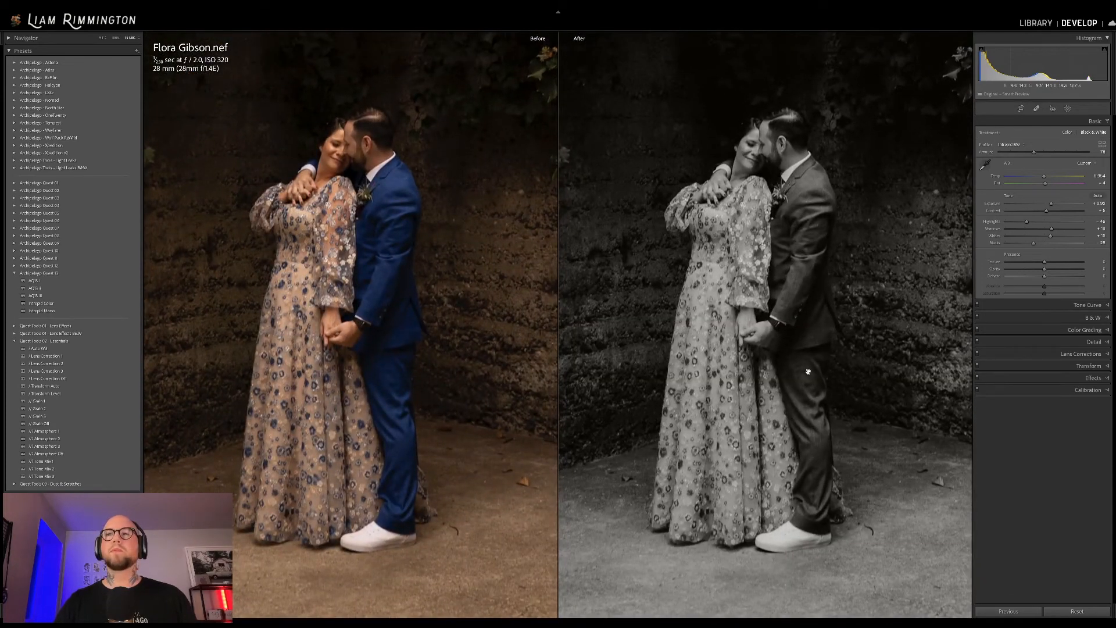
drag(739, 219, 749, 250)
click(770, 282)
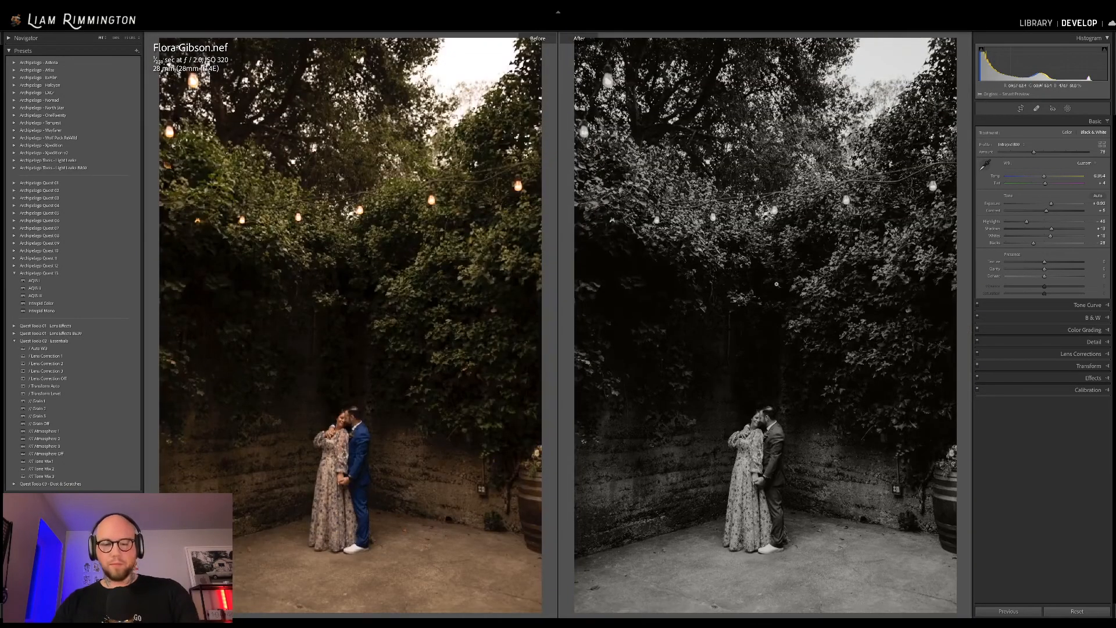
key(y)
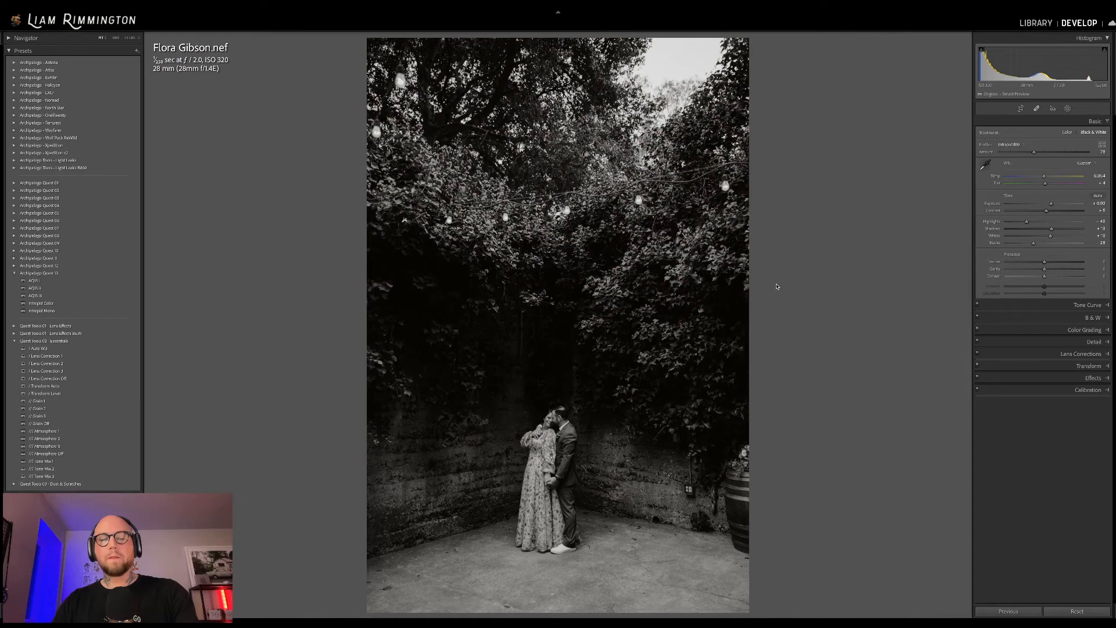
Open the photo of the woman lying in the water, raise exposure to about +0.80, and warm the white balance.
key(g)
click(394, 363)
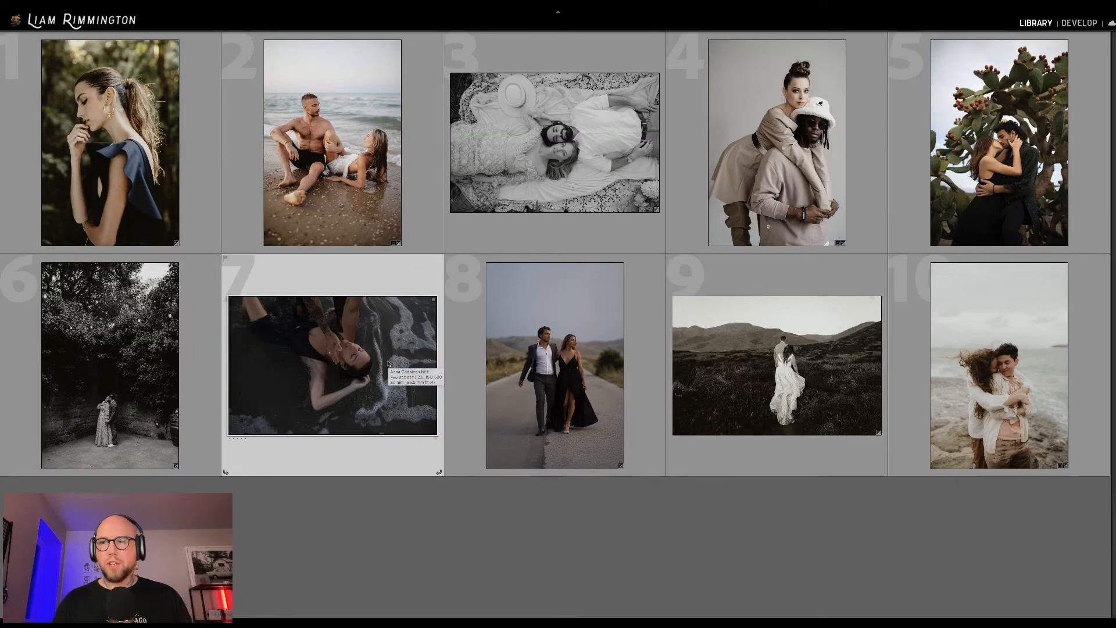
key(d)
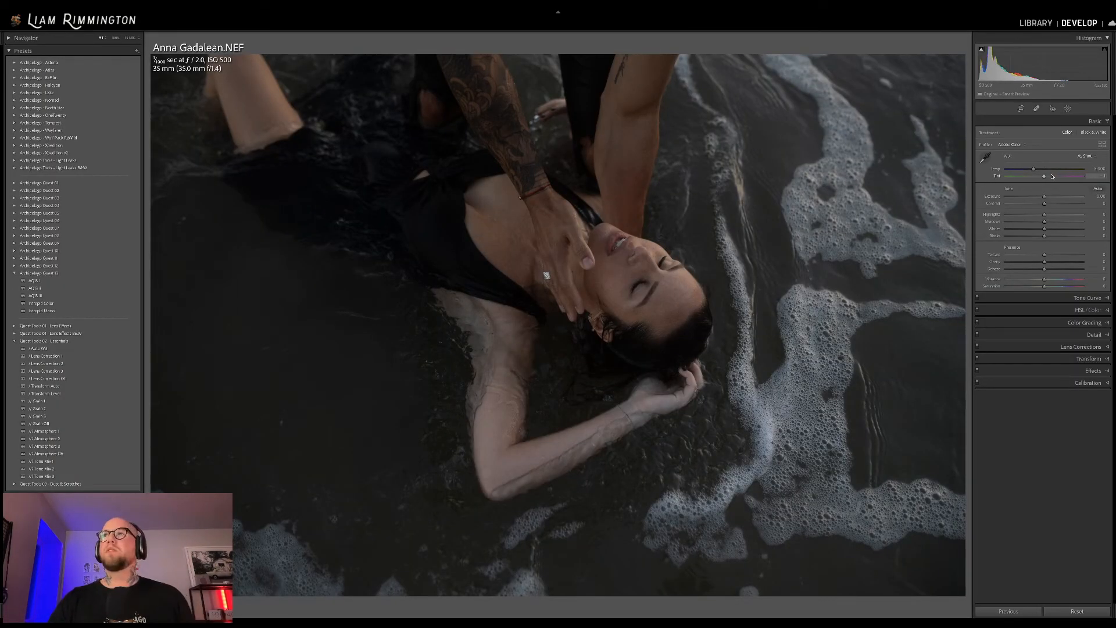
drag(1042, 63, 1050, 55)
drag(1034, 171, 1044, 173)
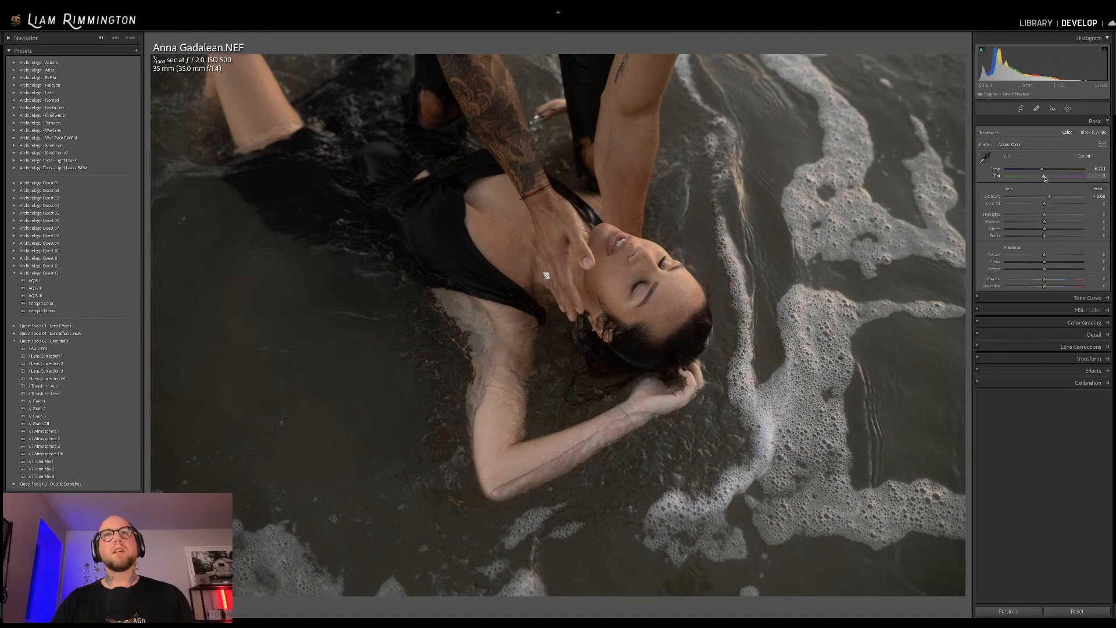
drag(1050, 198, 1051, 197)
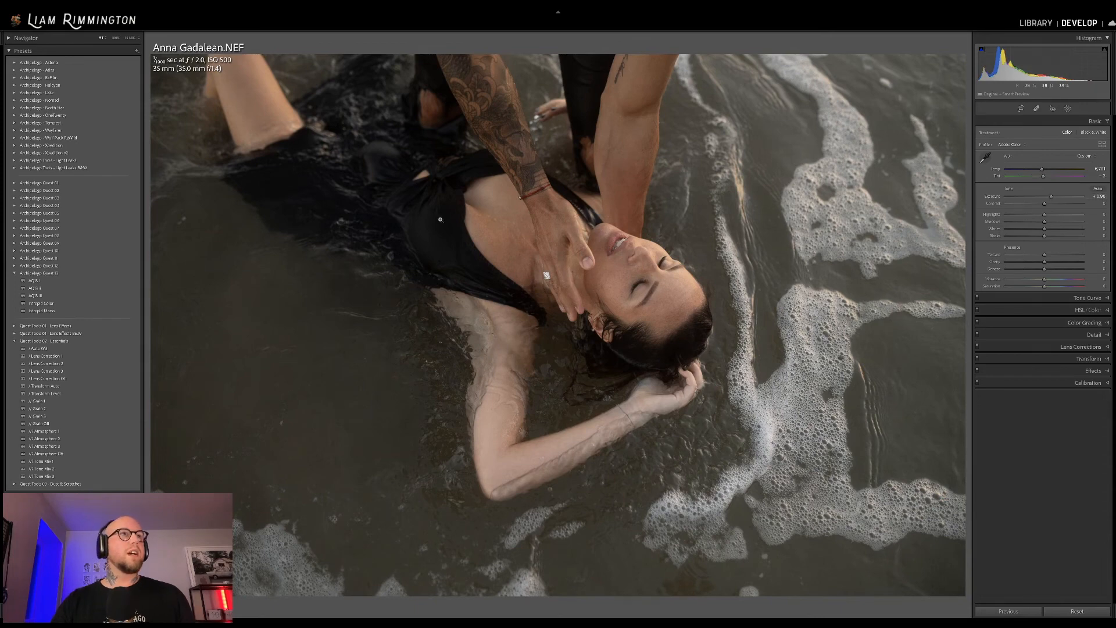
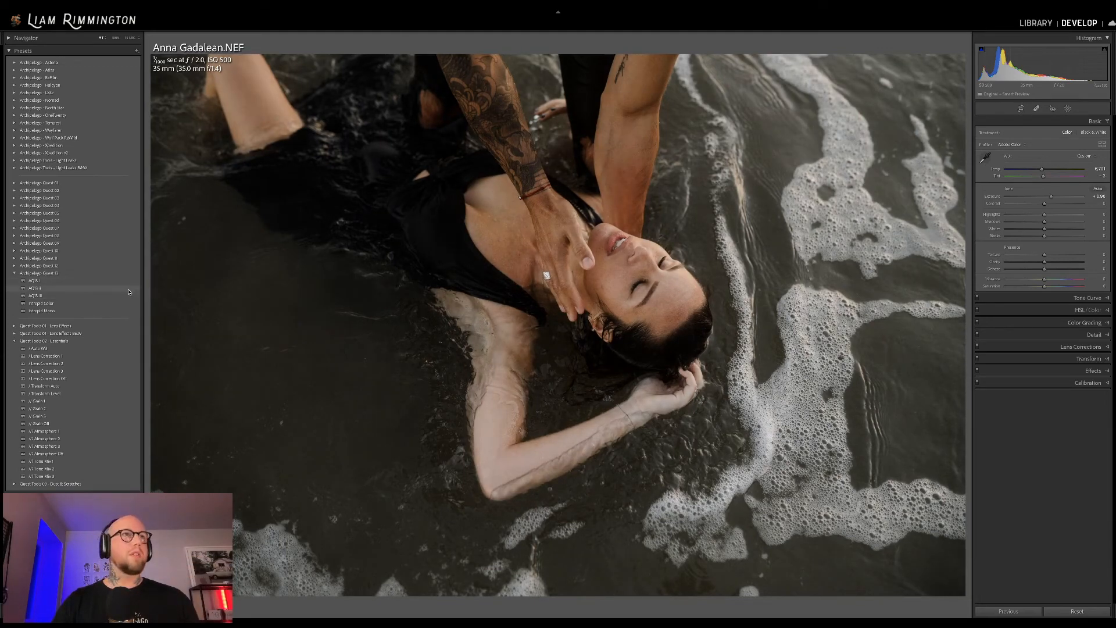
Apply the AQ13 II and Intrepid Color presets to the water photo, set the profile amount to 200, and fine-tune exposure.
click(129, 289)
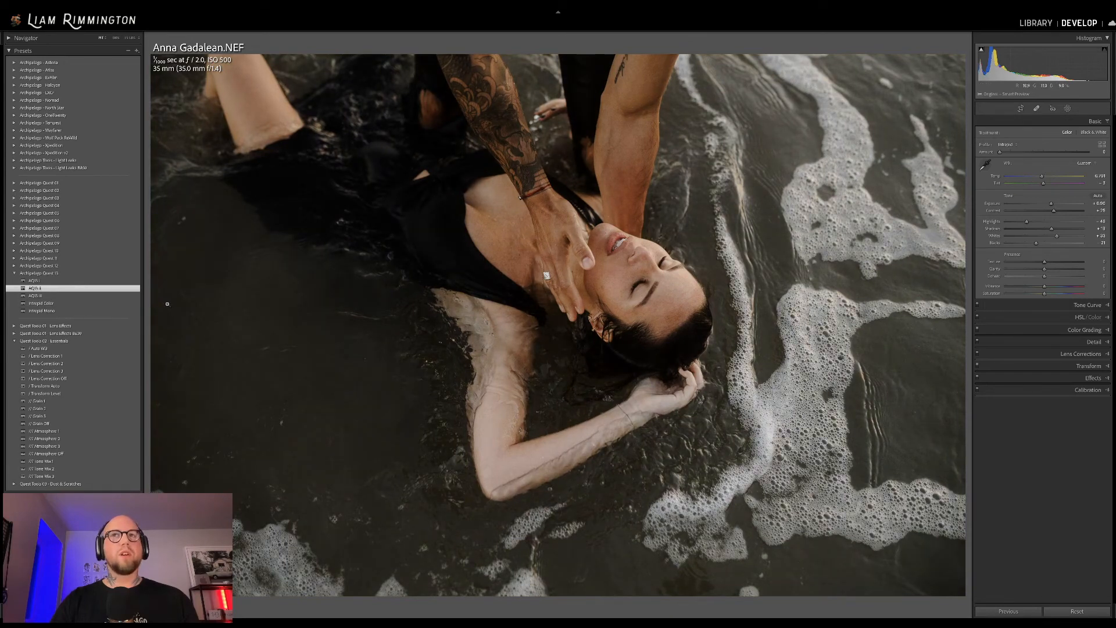
click(125, 304)
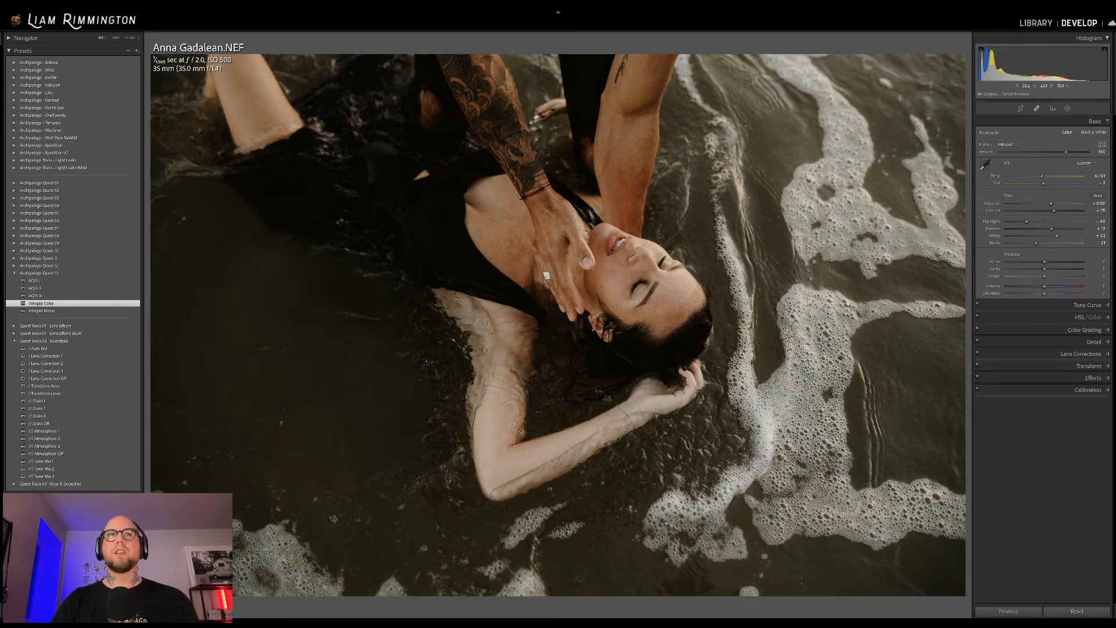
drag(1066, 154, 1107, 161)
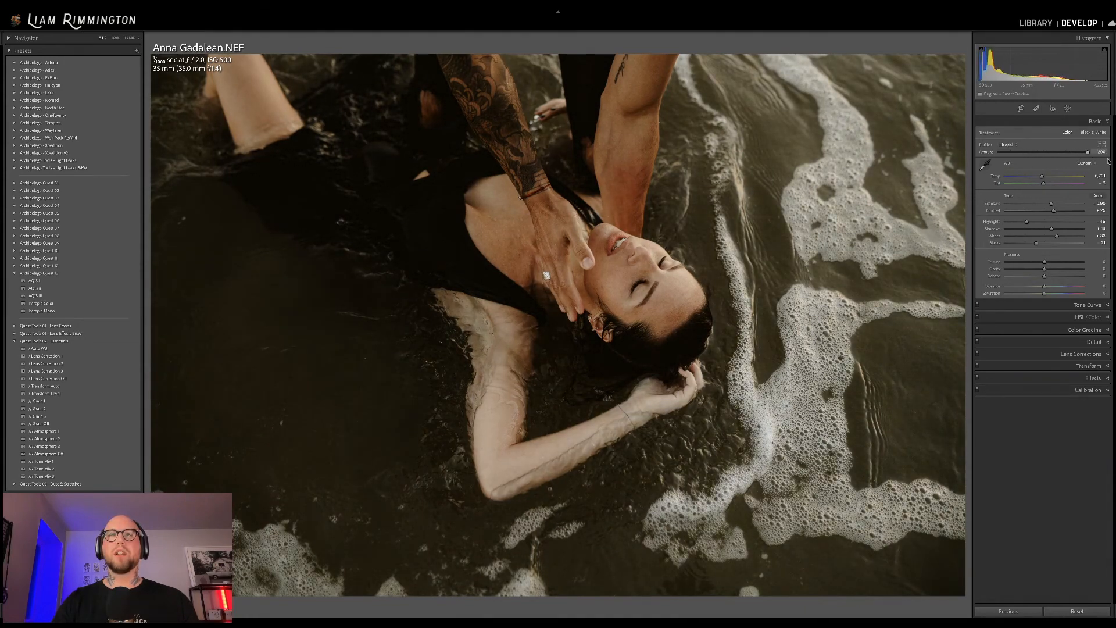
mouse_move(1107, 161)
mouse_down()
mouse_move(952, 163)
mouse_move(1111, 164)
mouse_up()
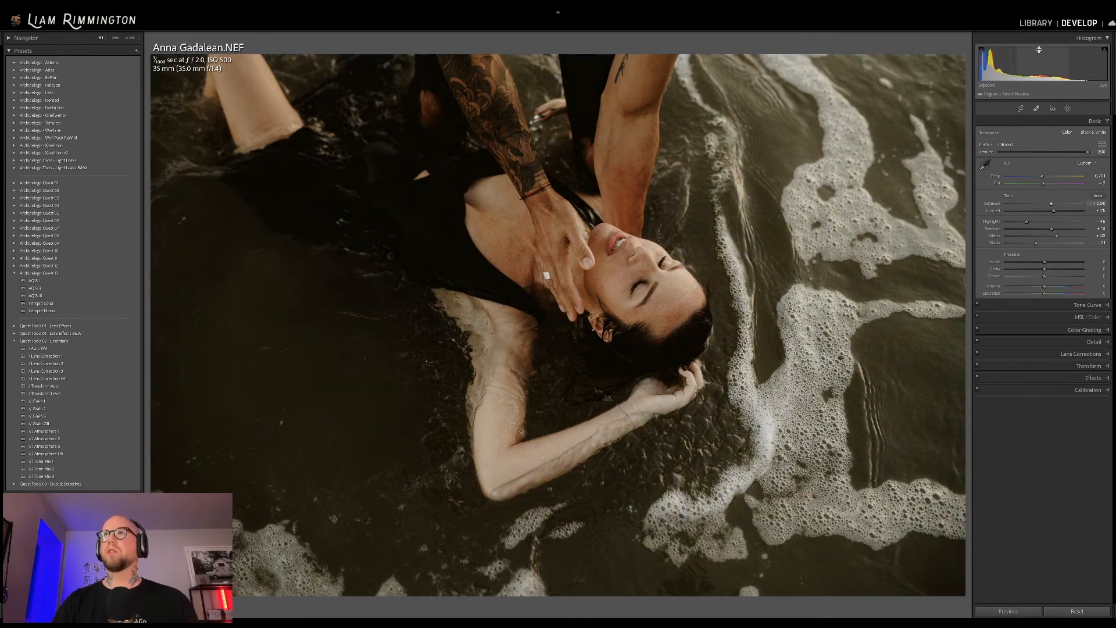
drag(1052, 204, 1052, 203)
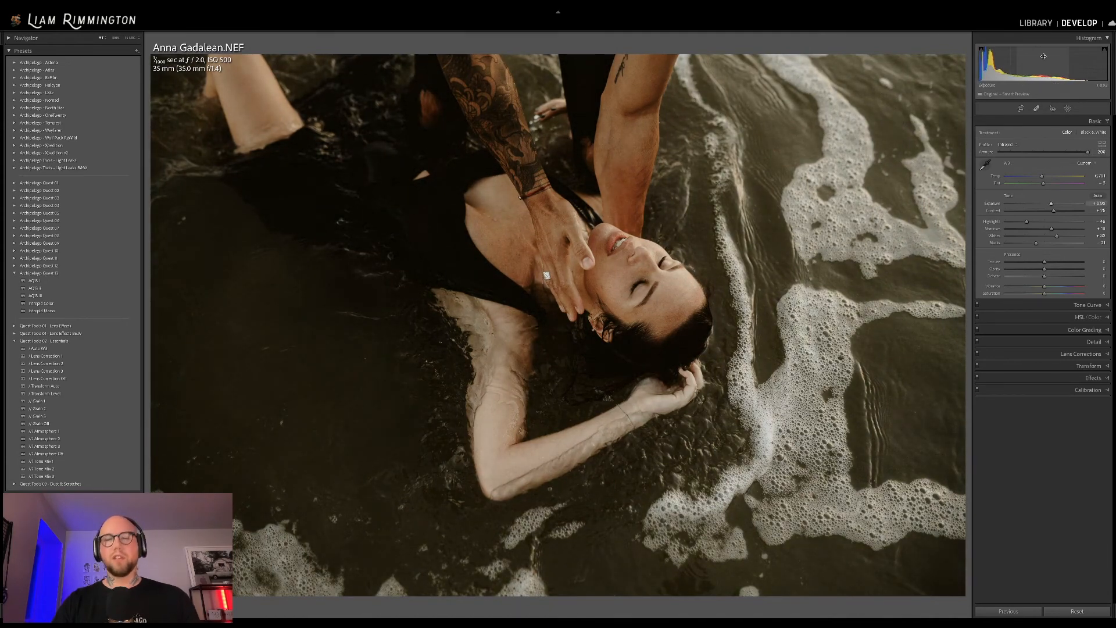
Compare the edited water photo with its original by switching the before view on and off.
key(backslash)
key(backslash)
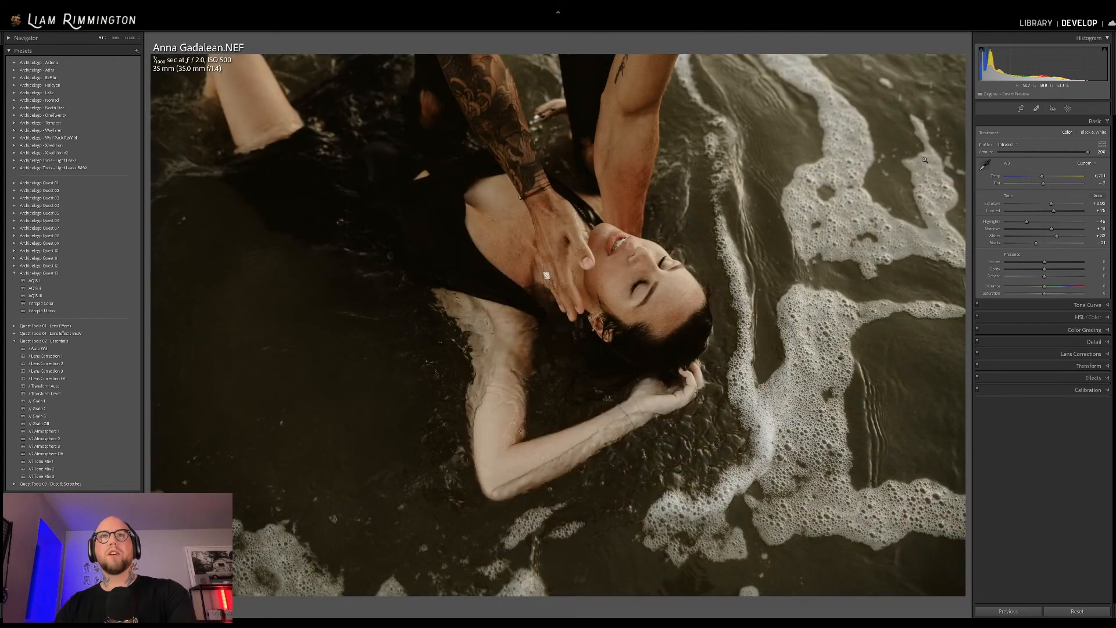
key(backslash)
key(backslash)
key(backslash)
key(backslash)
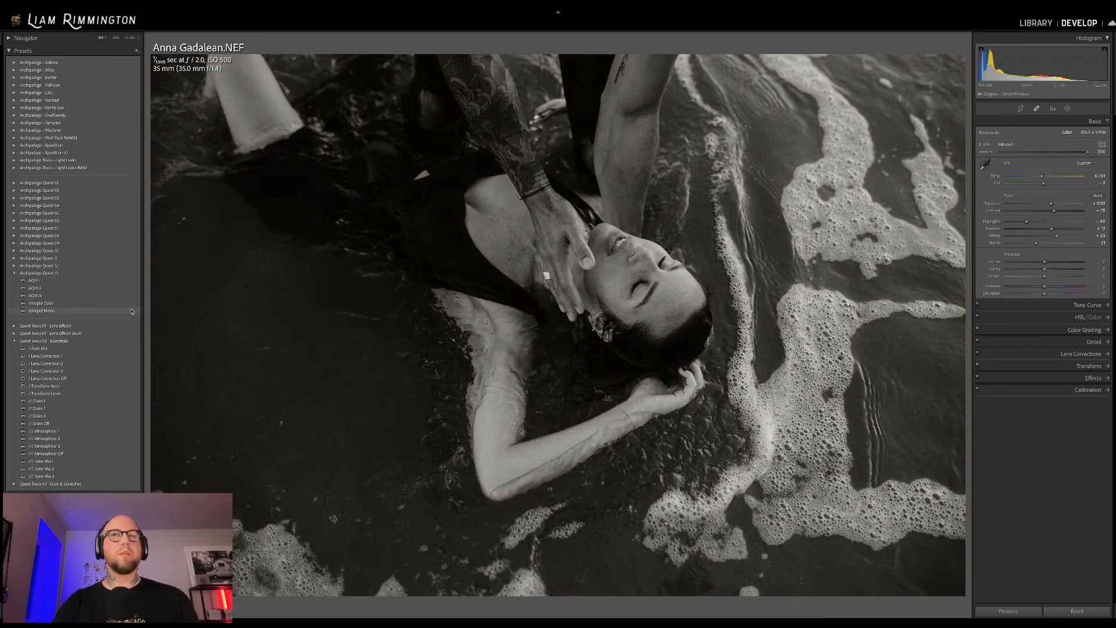
Try the Intrepid Mono preset at a stronger amount on the water photo, and return to AQ13 II with the profile amount at 200.
click(131, 311)
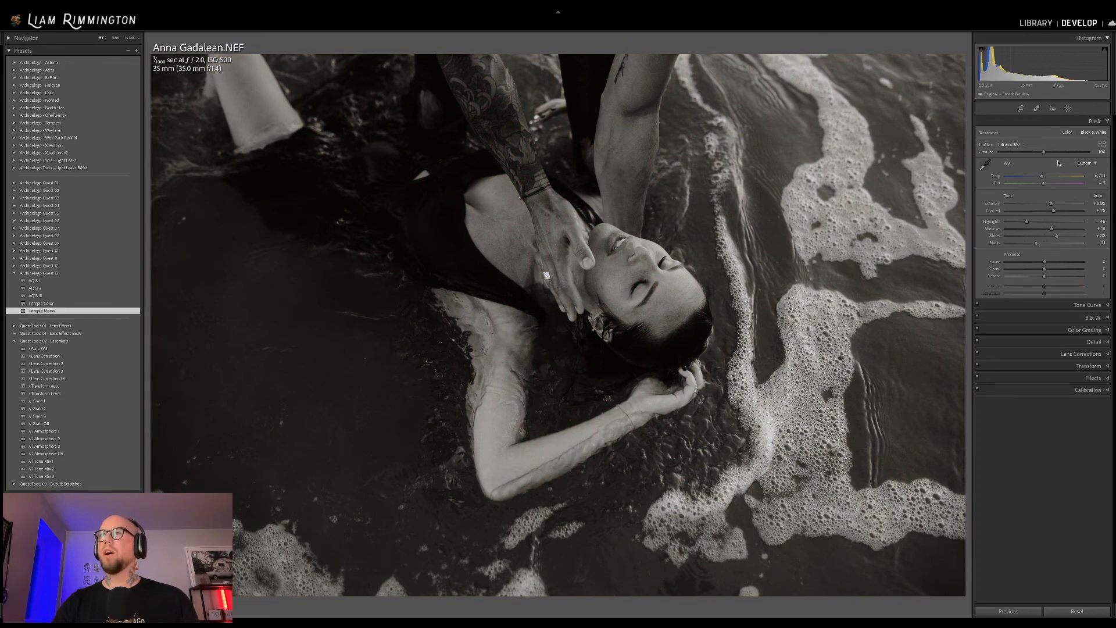
mouse_move(1055, 157)
mouse_down()
mouse_move(1012, 160)
mouse_move(1081, 169)
mouse_move(983, 183)
mouse_move(1066, 177)
mouse_up()
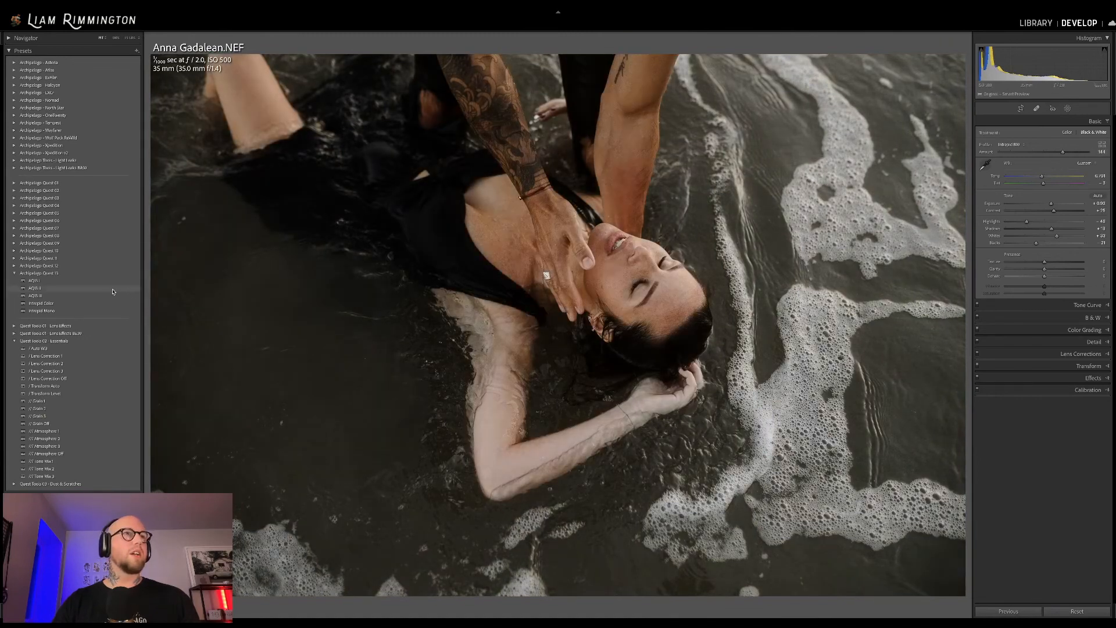
click(117, 289)
drag(1000, 152, 1090, 153)
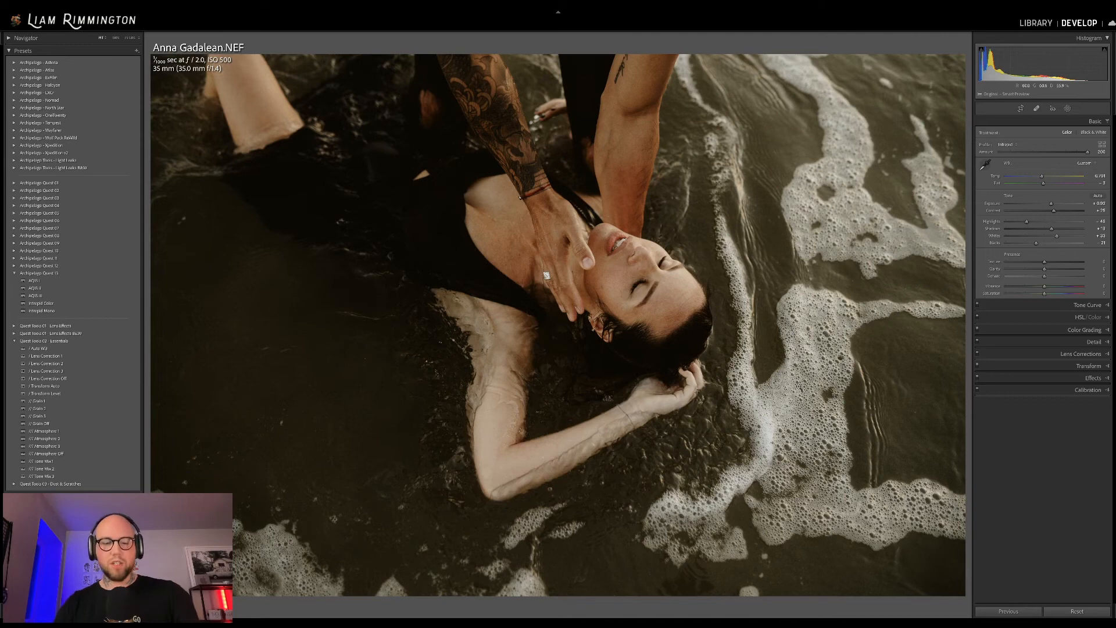
Compare the water photo's before and after versions side by side, examining the woman's face and skin tones up close.
key(y)
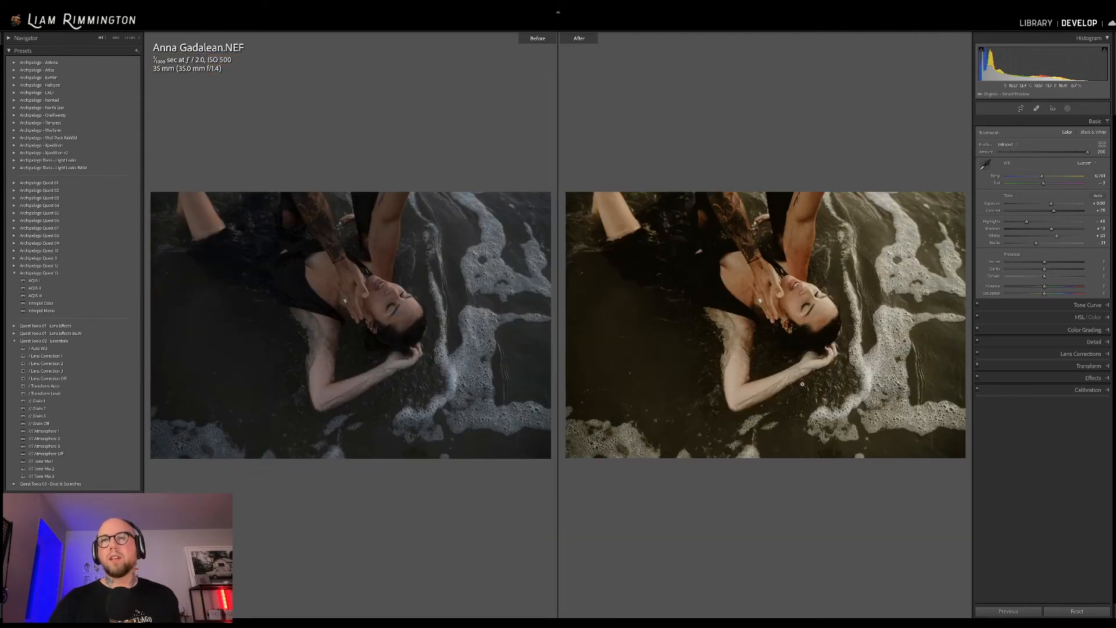
click(797, 319)
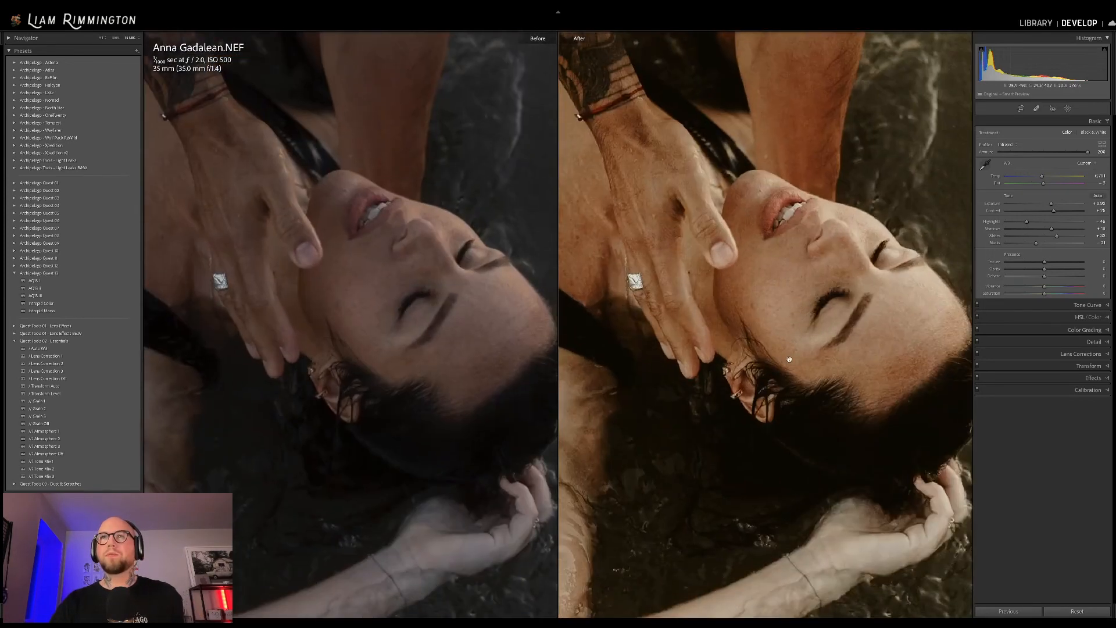
drag(788, 303, 767, 314)
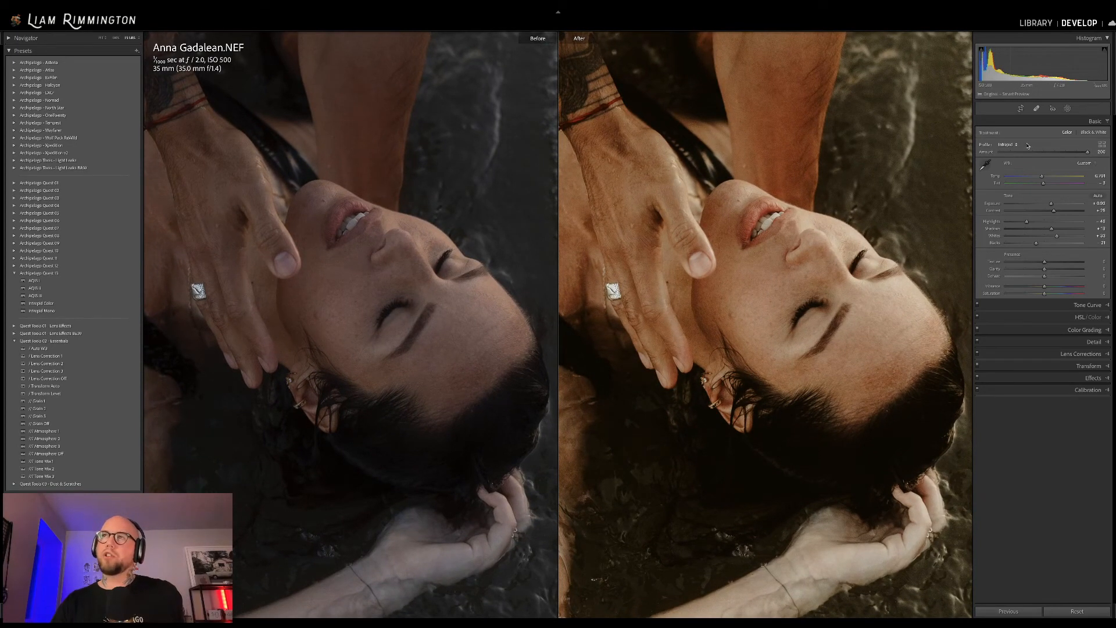
drag(850, 199, 972, 26)
drag(850, 186, 721, 252)
click(791, 329)
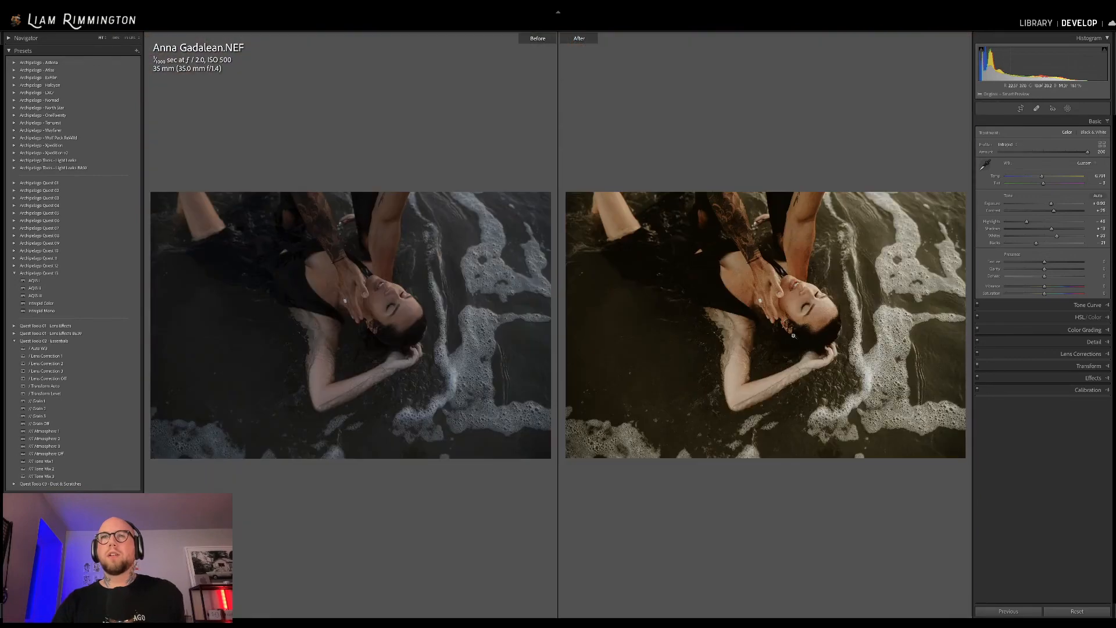
Return the water photo to the single view and check the edit against its original once more.
key(y)
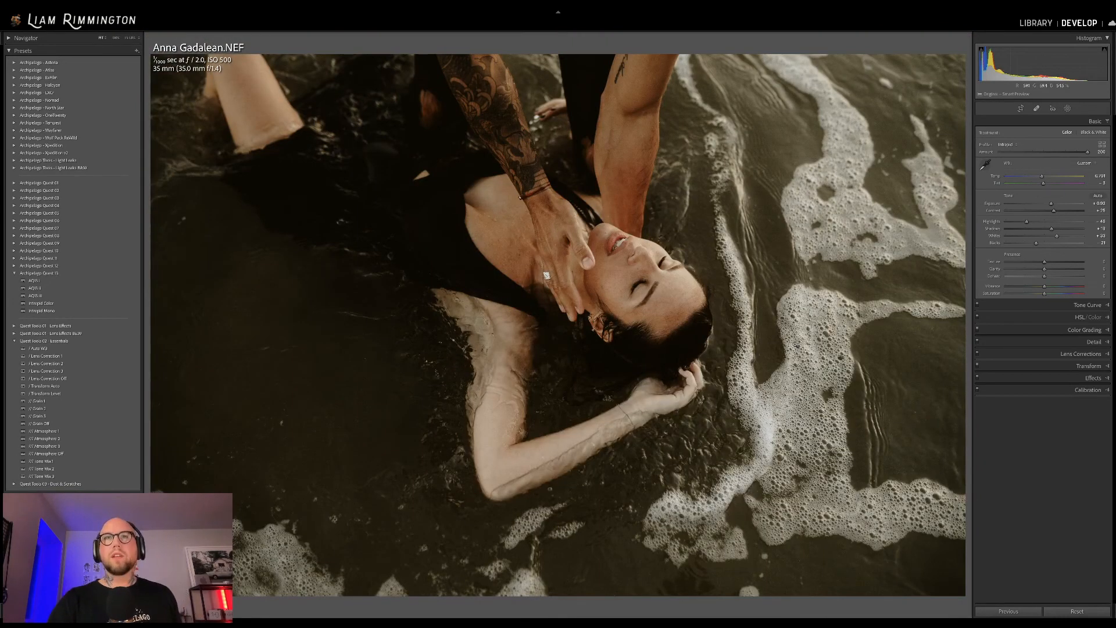
key(backslash)
key(backslash)
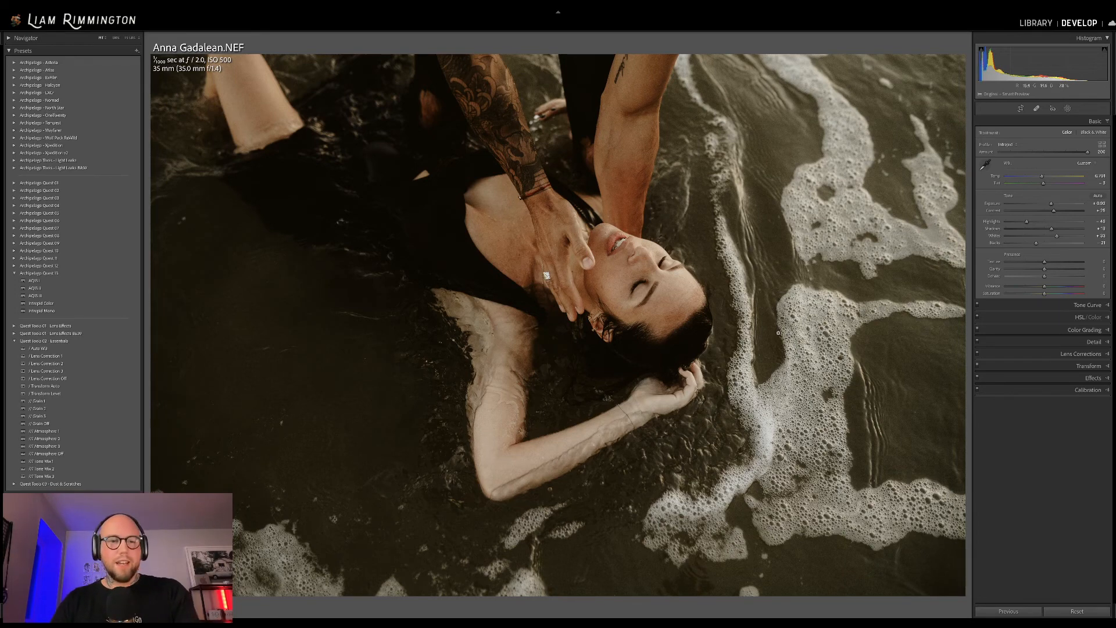
Open the photo of the couple walking on the road for editing, raise exposure to about +1.04, and warm the temperature slightly.
key(g)
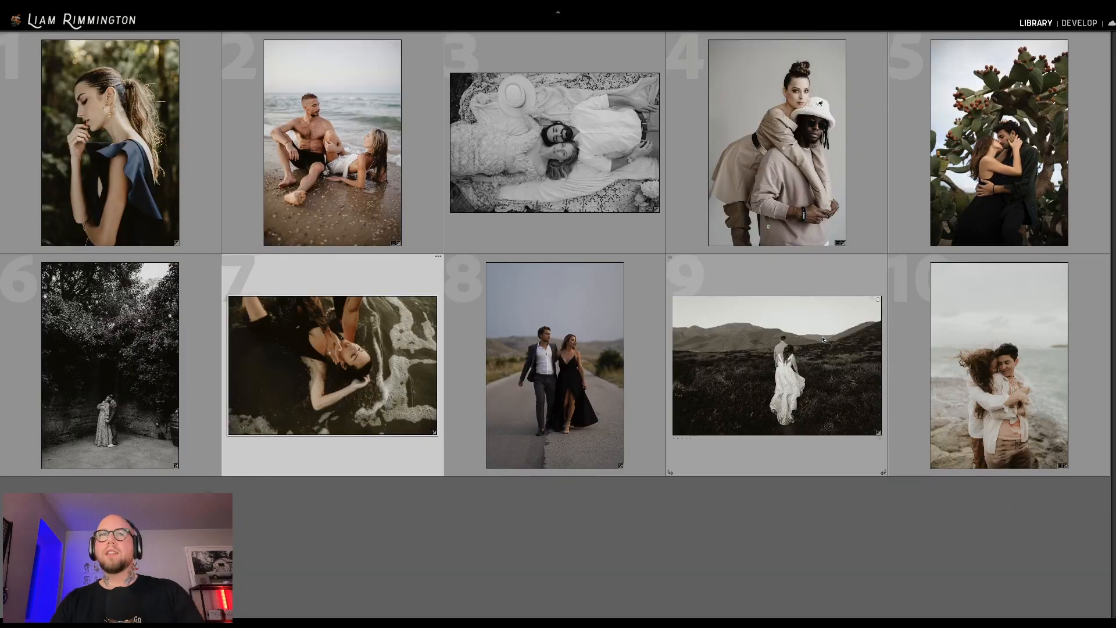
click(640, 383)
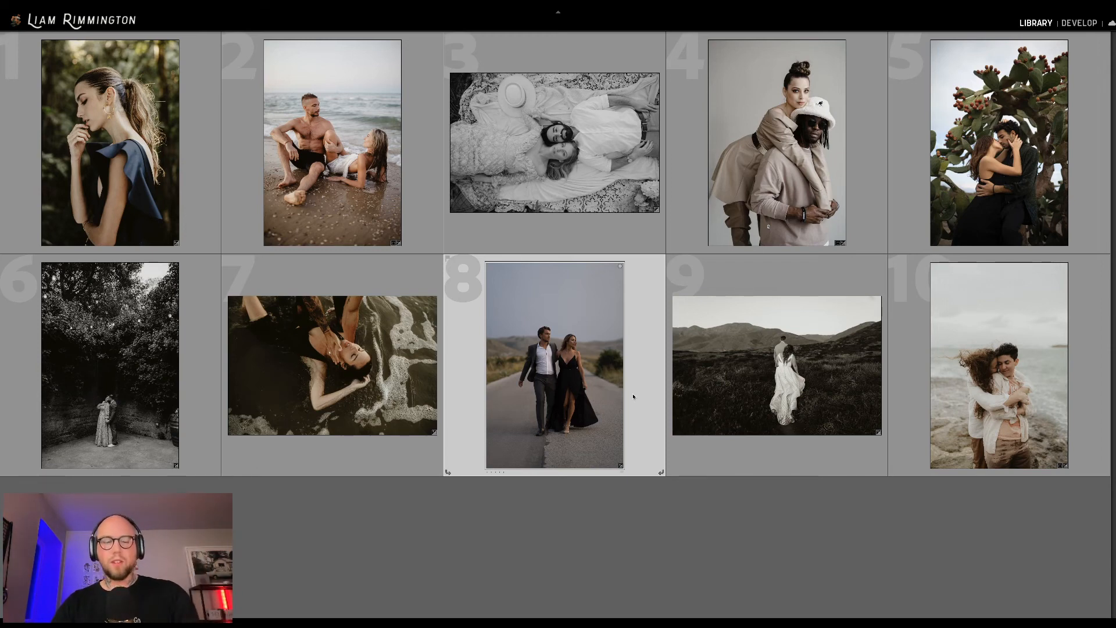
key(d)
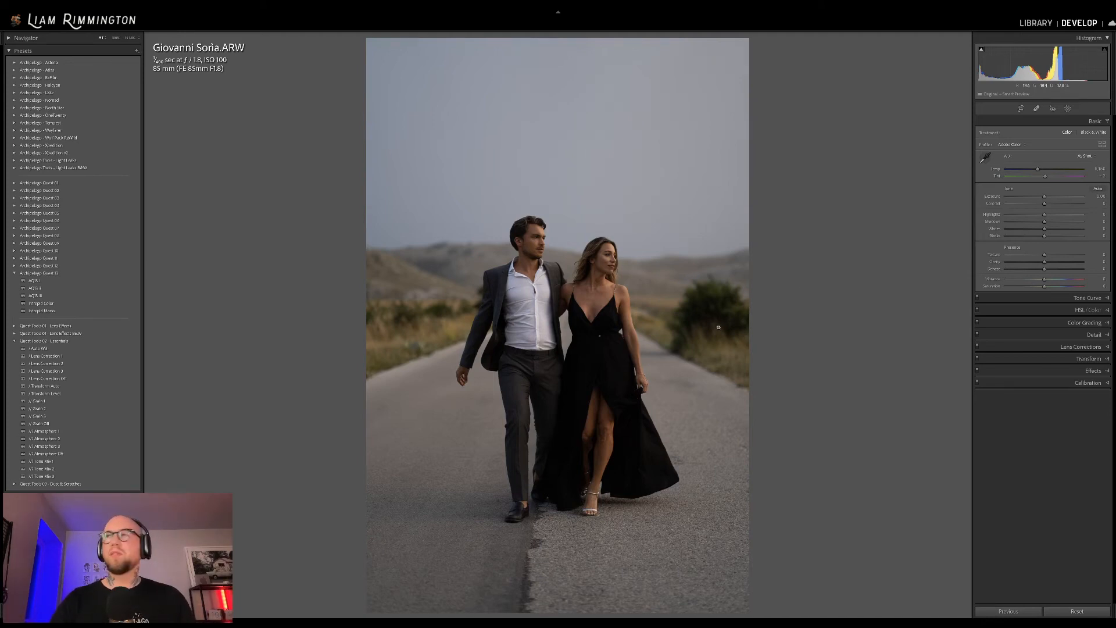
drag(1040, 64, 1057, 64)
drag(1048, 197, 1052, 196)
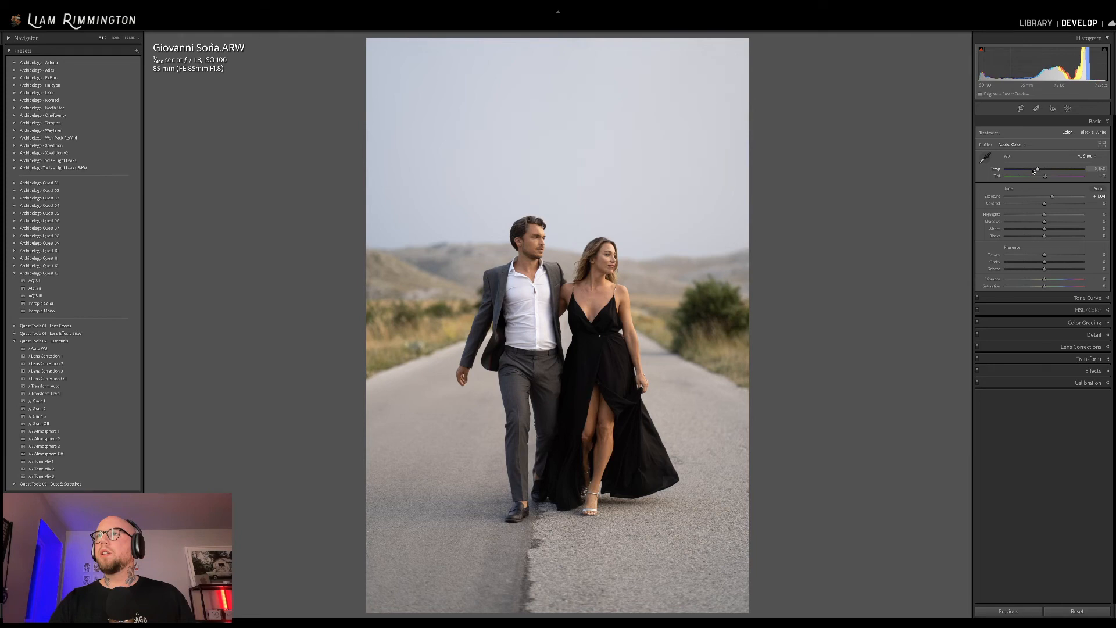
drag(1033, 171, 1042, 170)
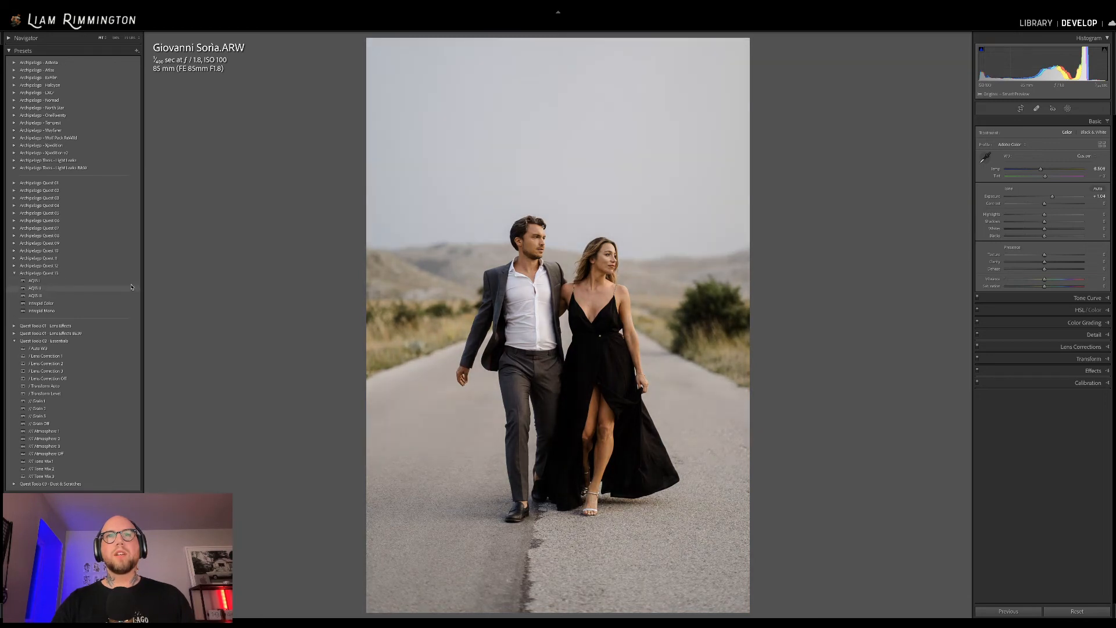
Apply the AQ13 II preset to the road photo, try the profile amount at 200, and set it to 0.
click(130, 288)
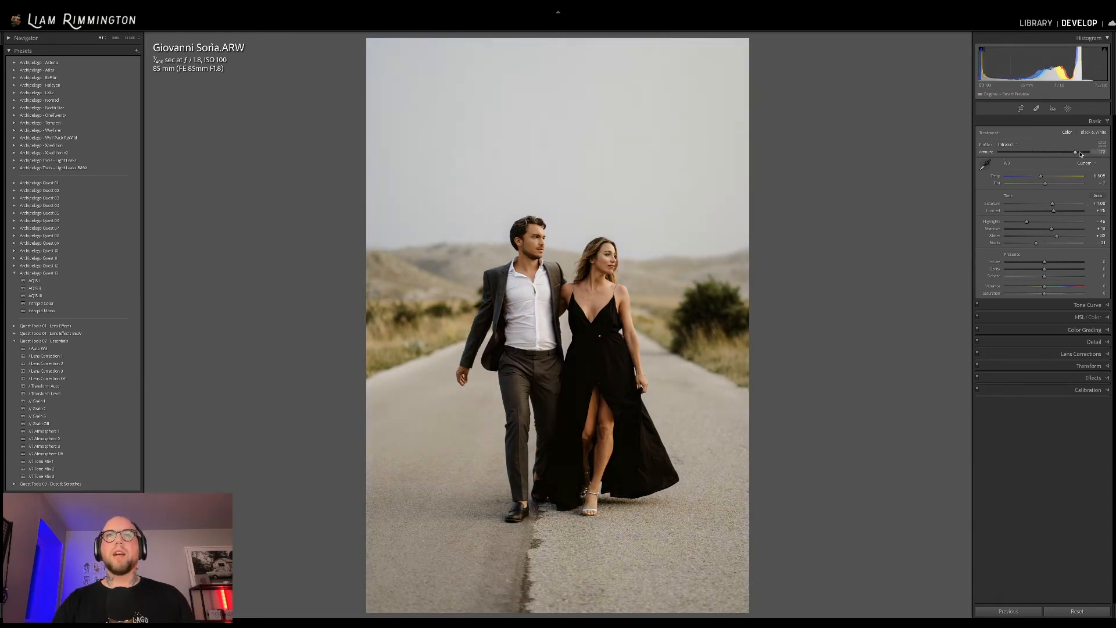
drag(1001, 151, 1099, 154)
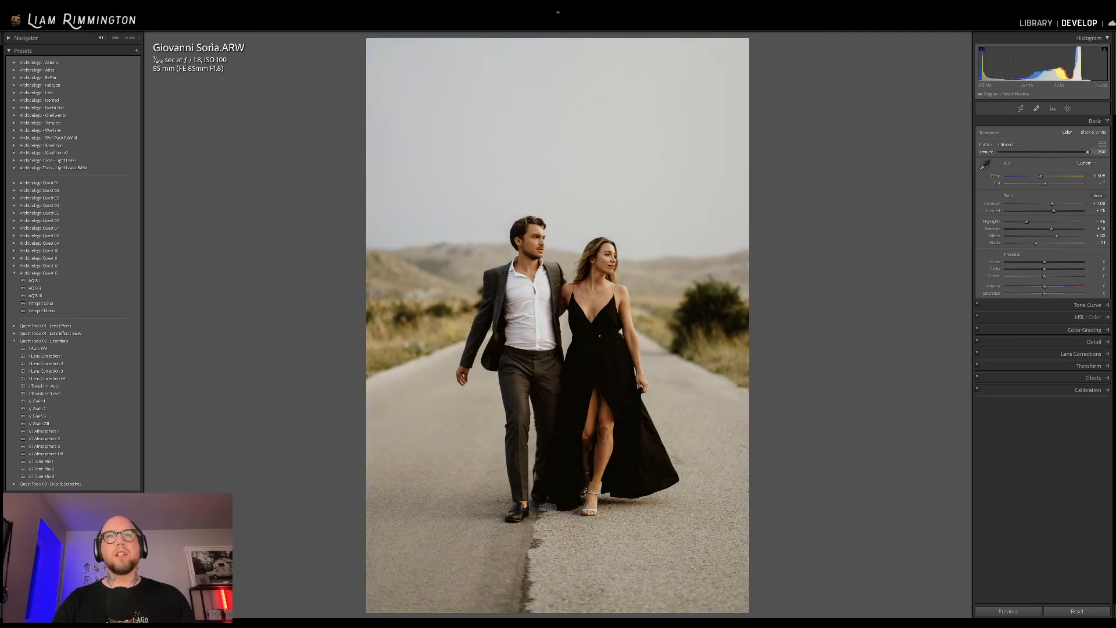
drag(1088, 153, 972, 163)
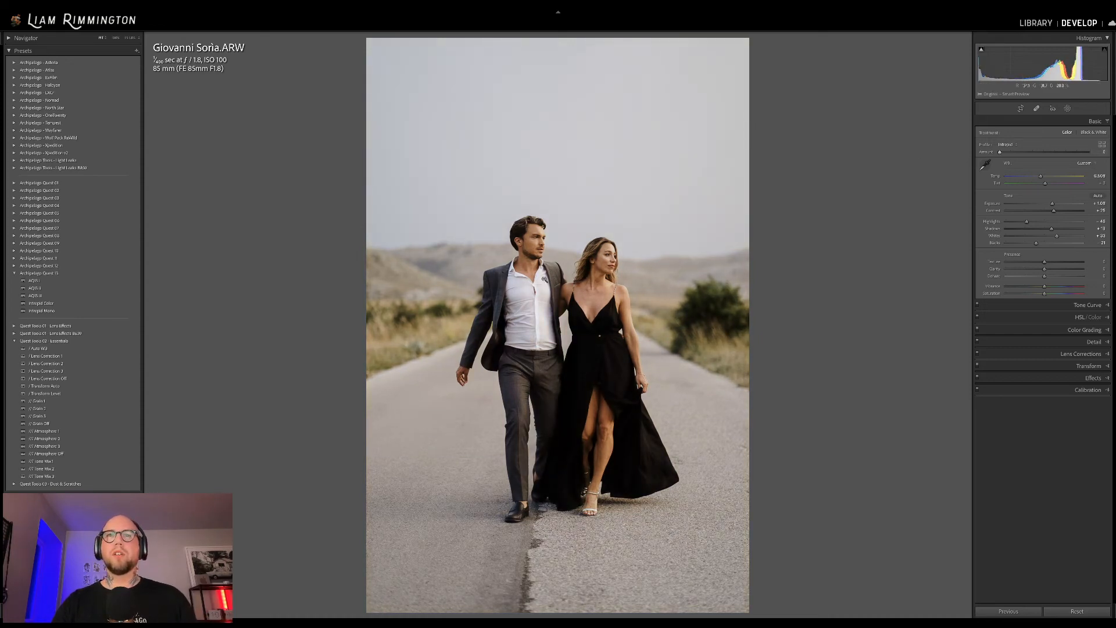
Compare the color edit of the road photo with its original by repeatedly switching the before view on and off.
key(backslash)
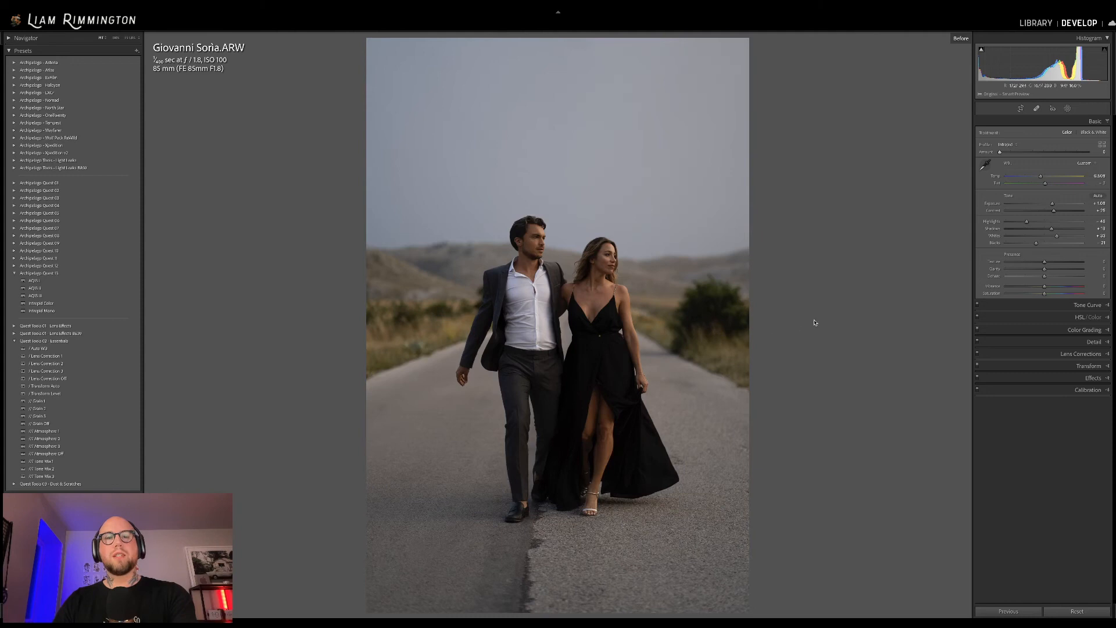
key(backslash)
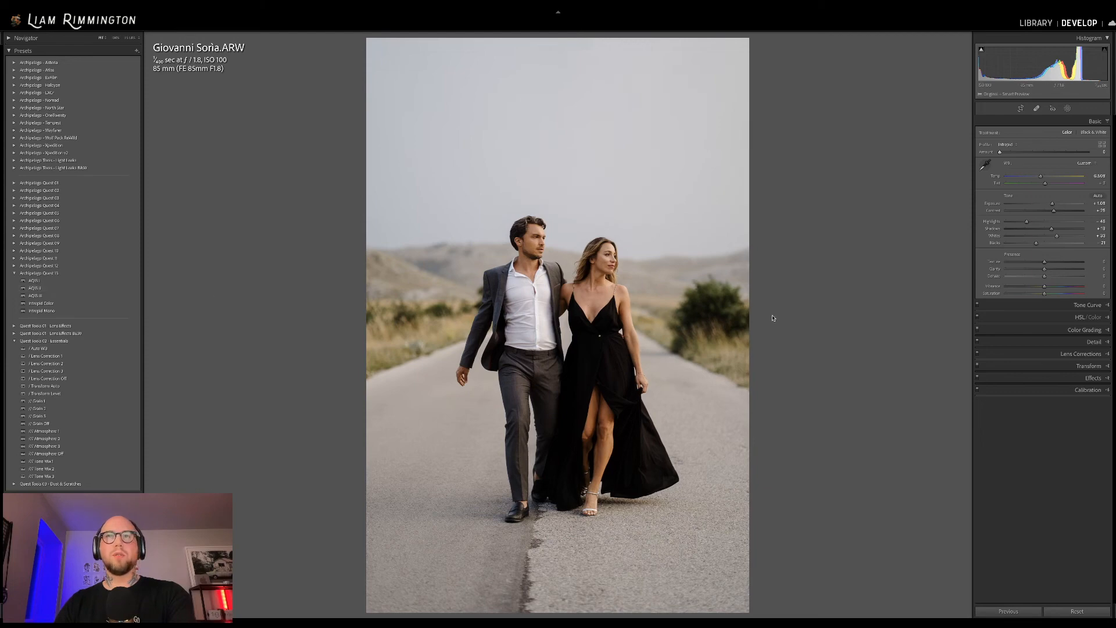
key(backslash)
key(backslash)
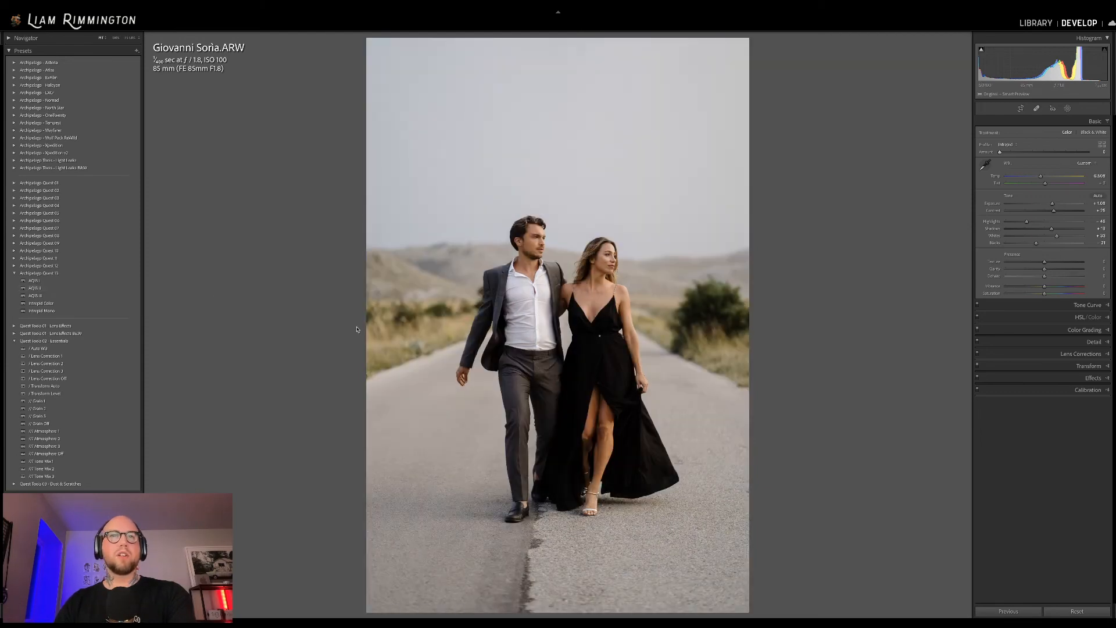
key(backslash)
key(backslash)
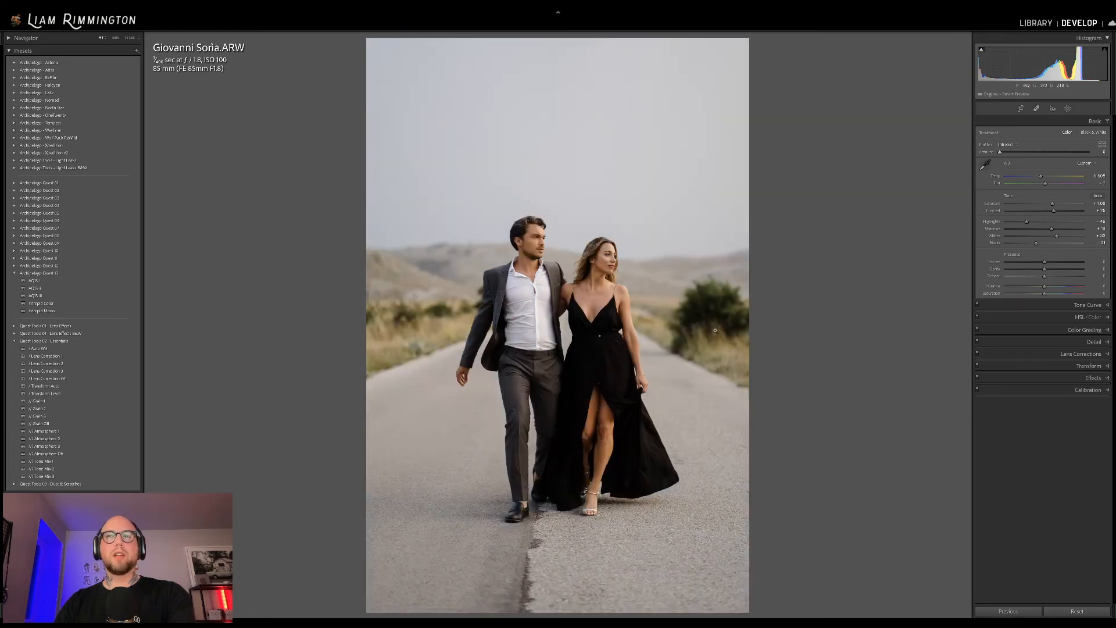
key(backslash)
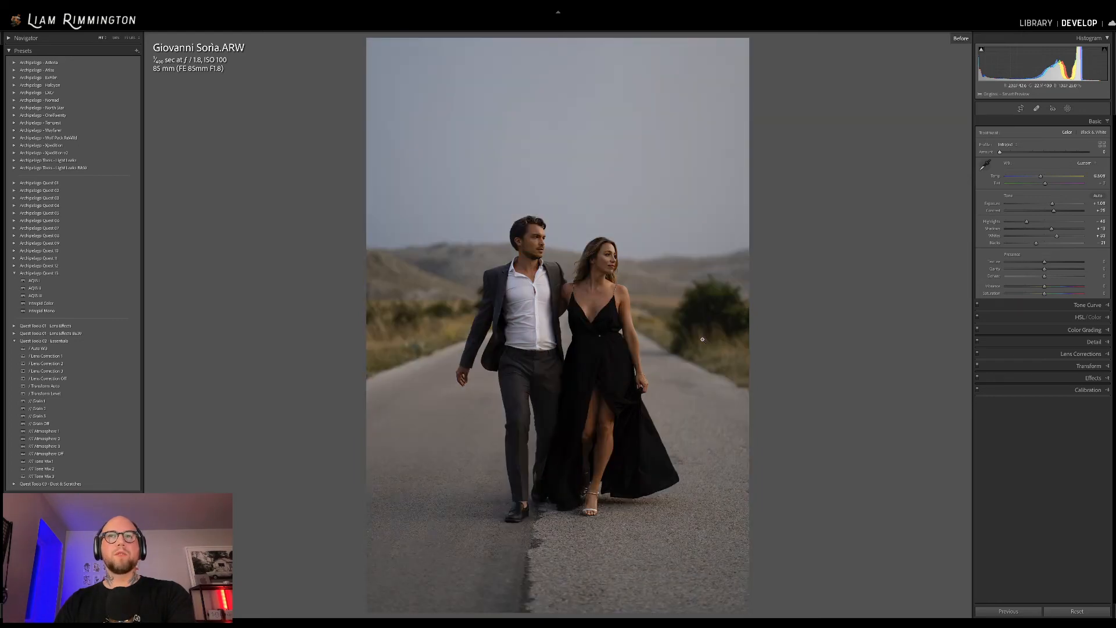
key(backslash)
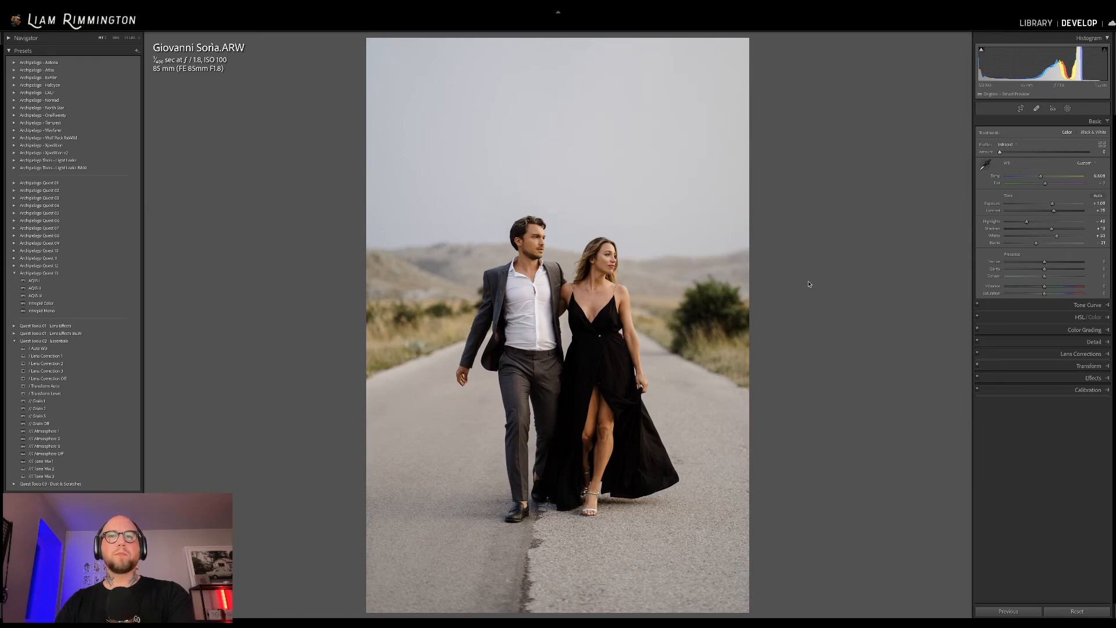
key(backslash)
key(backslash)
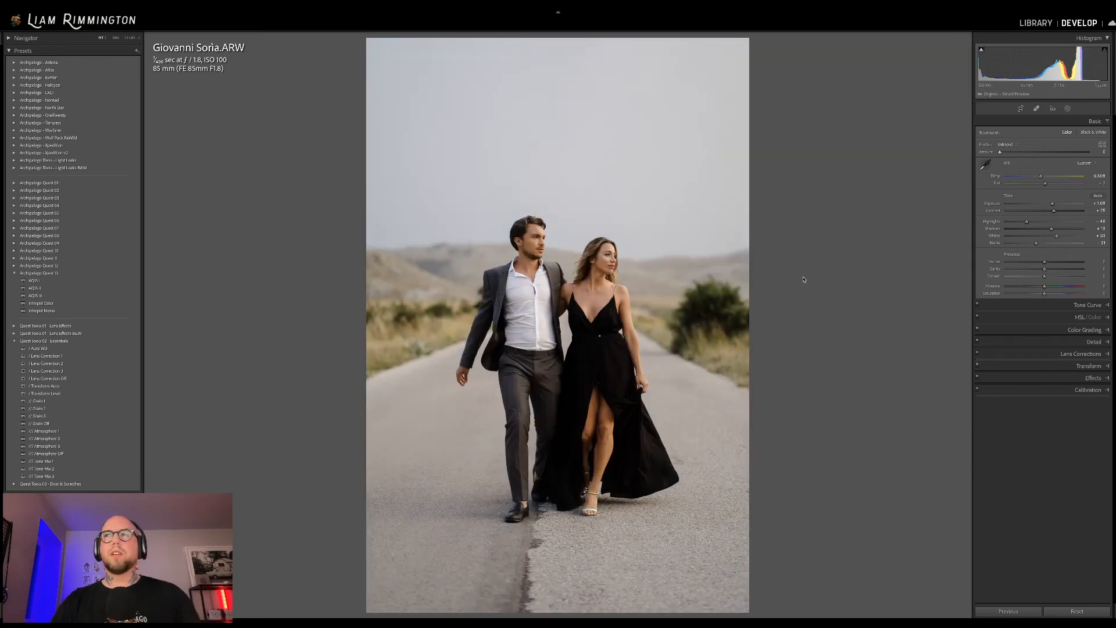
Apply the Intrepid Mono preset to the road photo and lower its profile amount to 0.
drag(1003, 150, 922, 167)
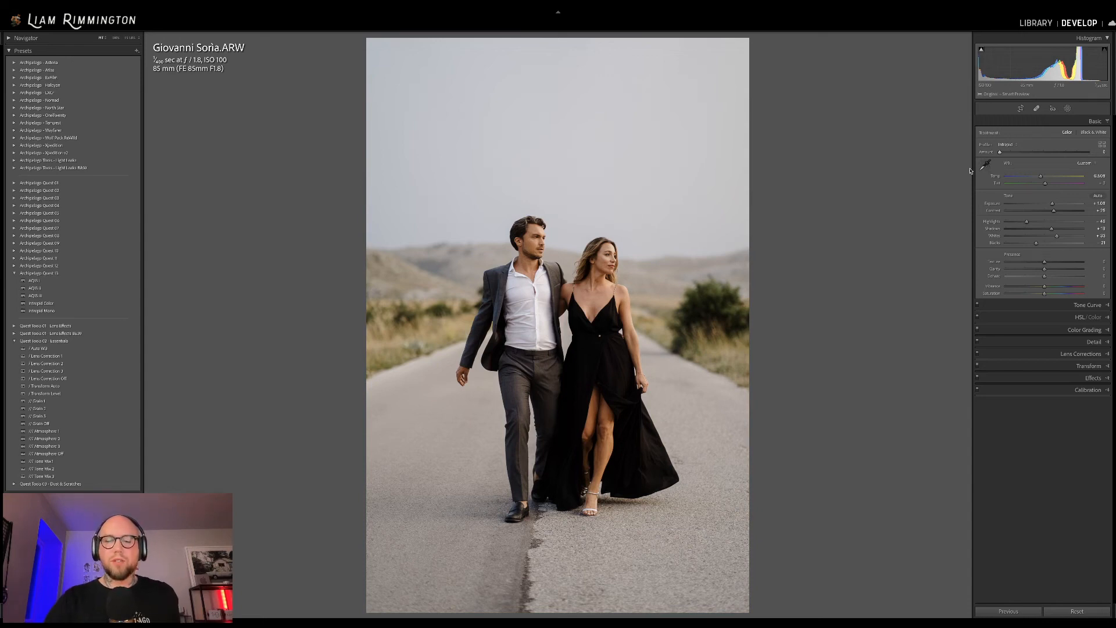
click(125, 314)
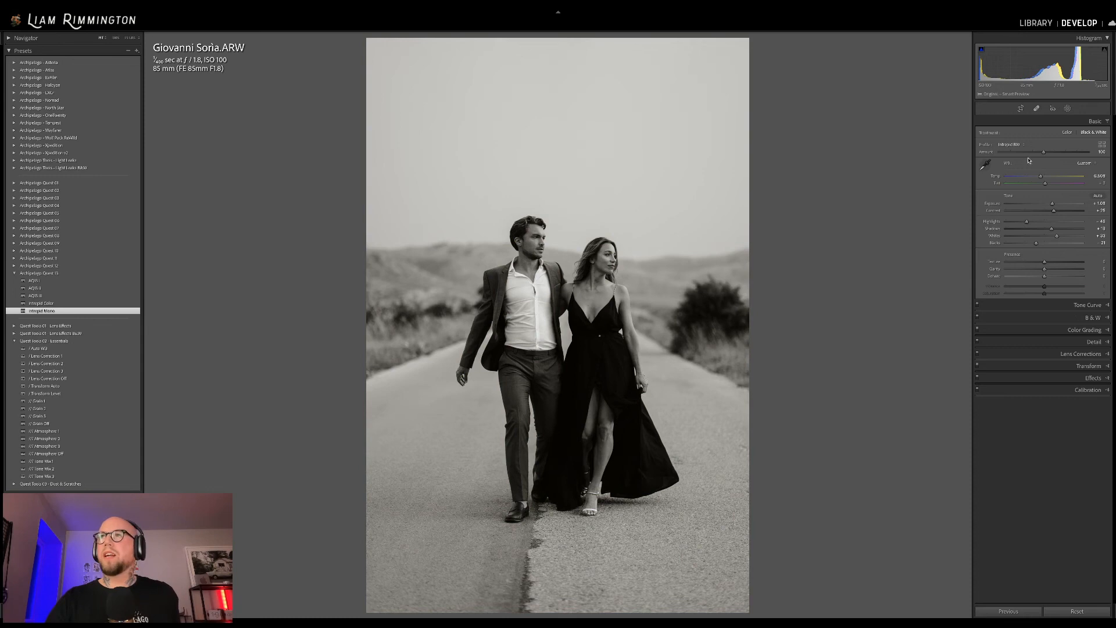
drag(1046, 154, 995, 156)
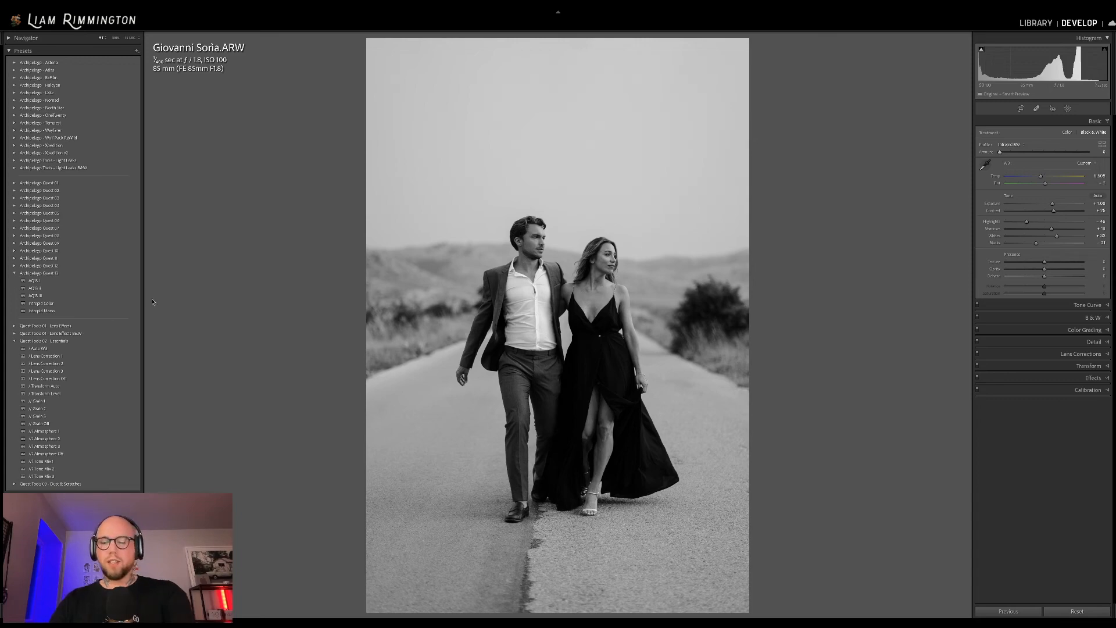
Compare the black-and-white road photo with its original, both by toggling the before view and side by side, and return to the photo grid.
key(backslash)
key(backslash)
key(backslash)
key(backslash)
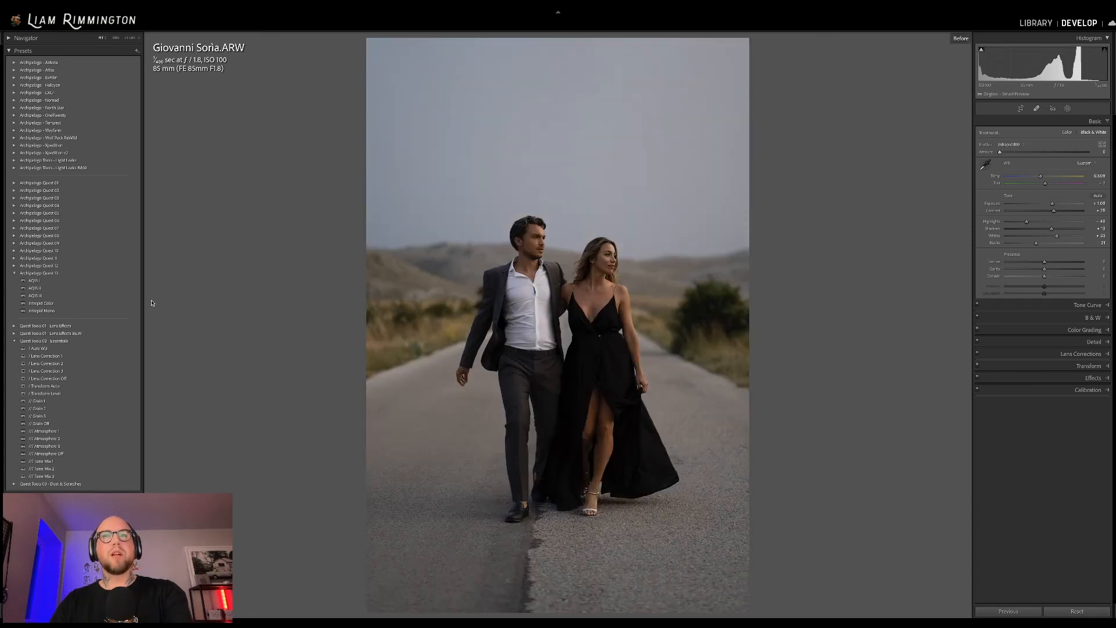
key(backslash)
key(backslash)
key(y)
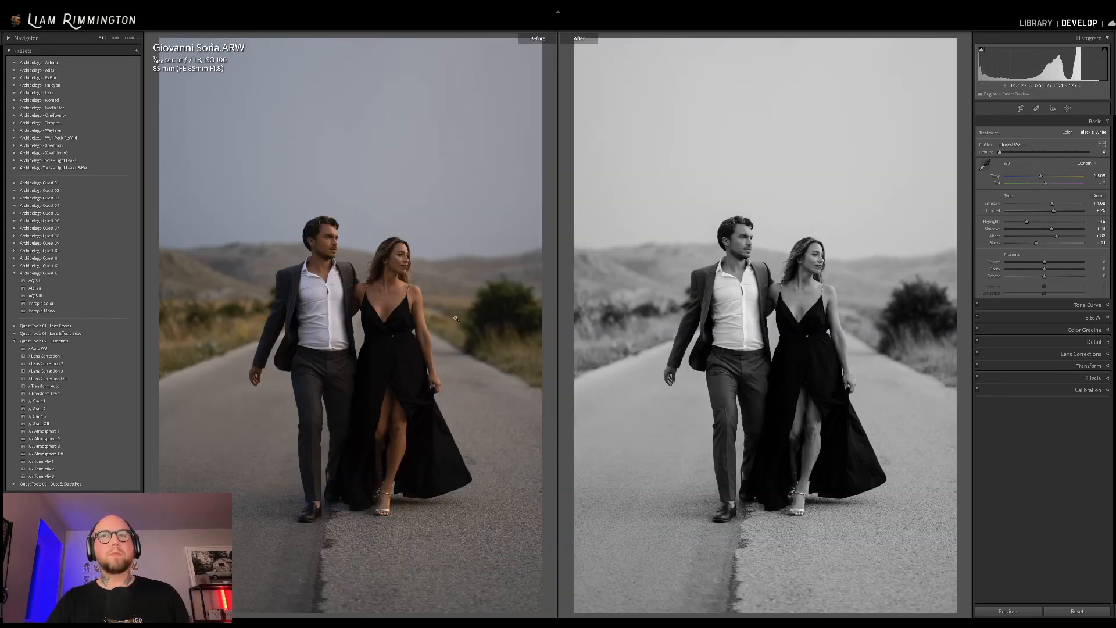
key(y)
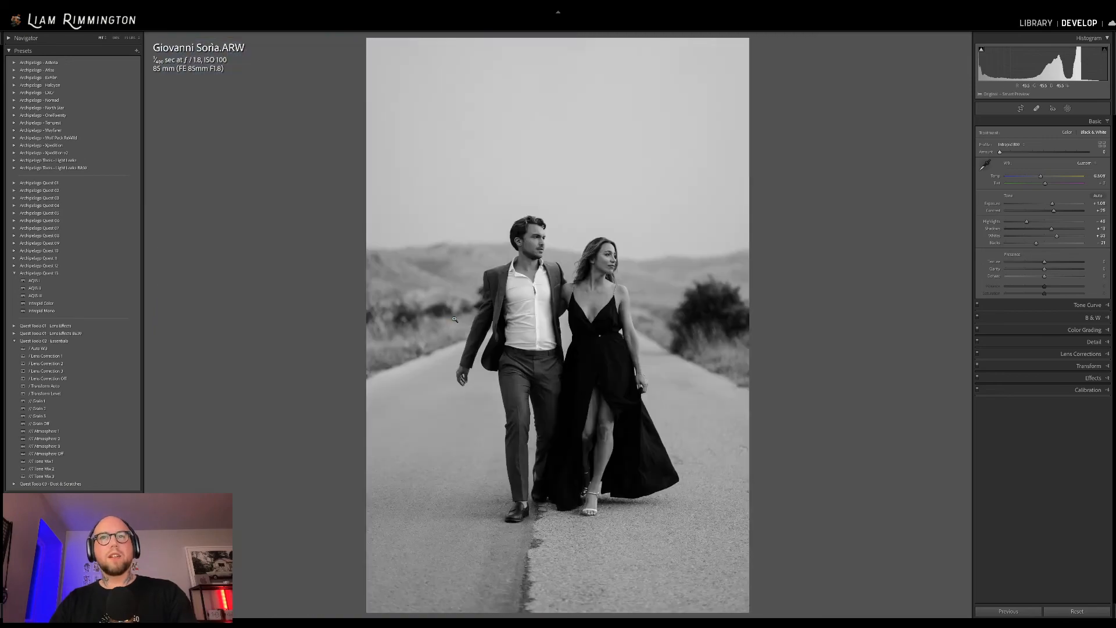
key(g)
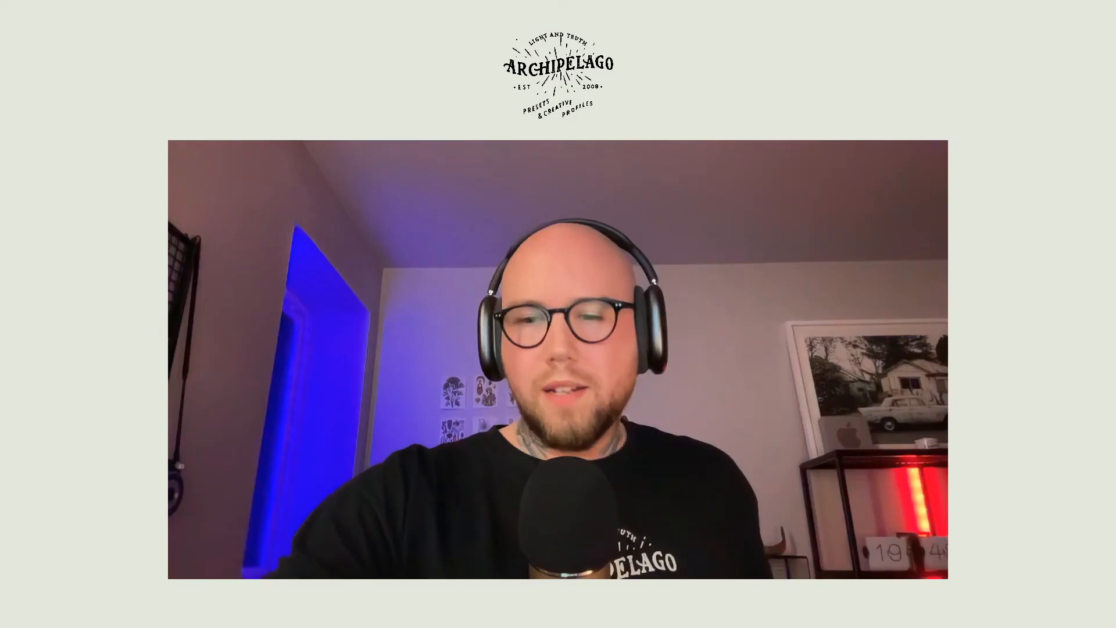